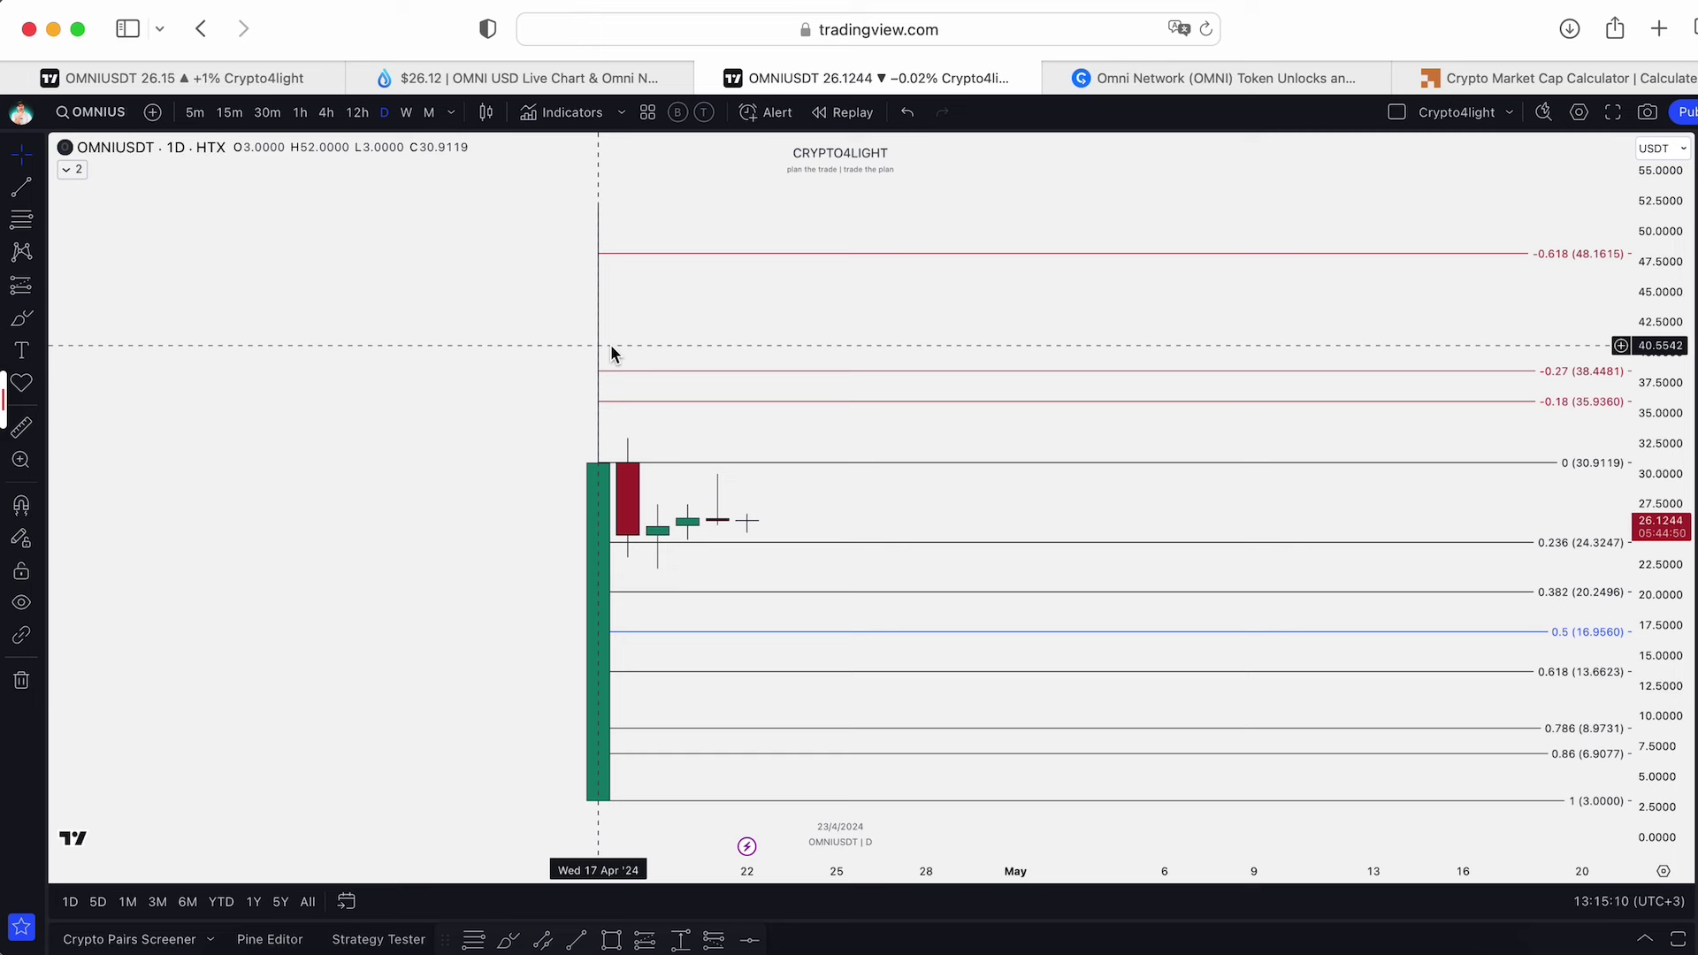
Compare the daily OMNIUSDT chart across exchanges by loading the KuCoin, Bybit and MEXC spot symbols in turn
click(91, 111)
click(943, 417)
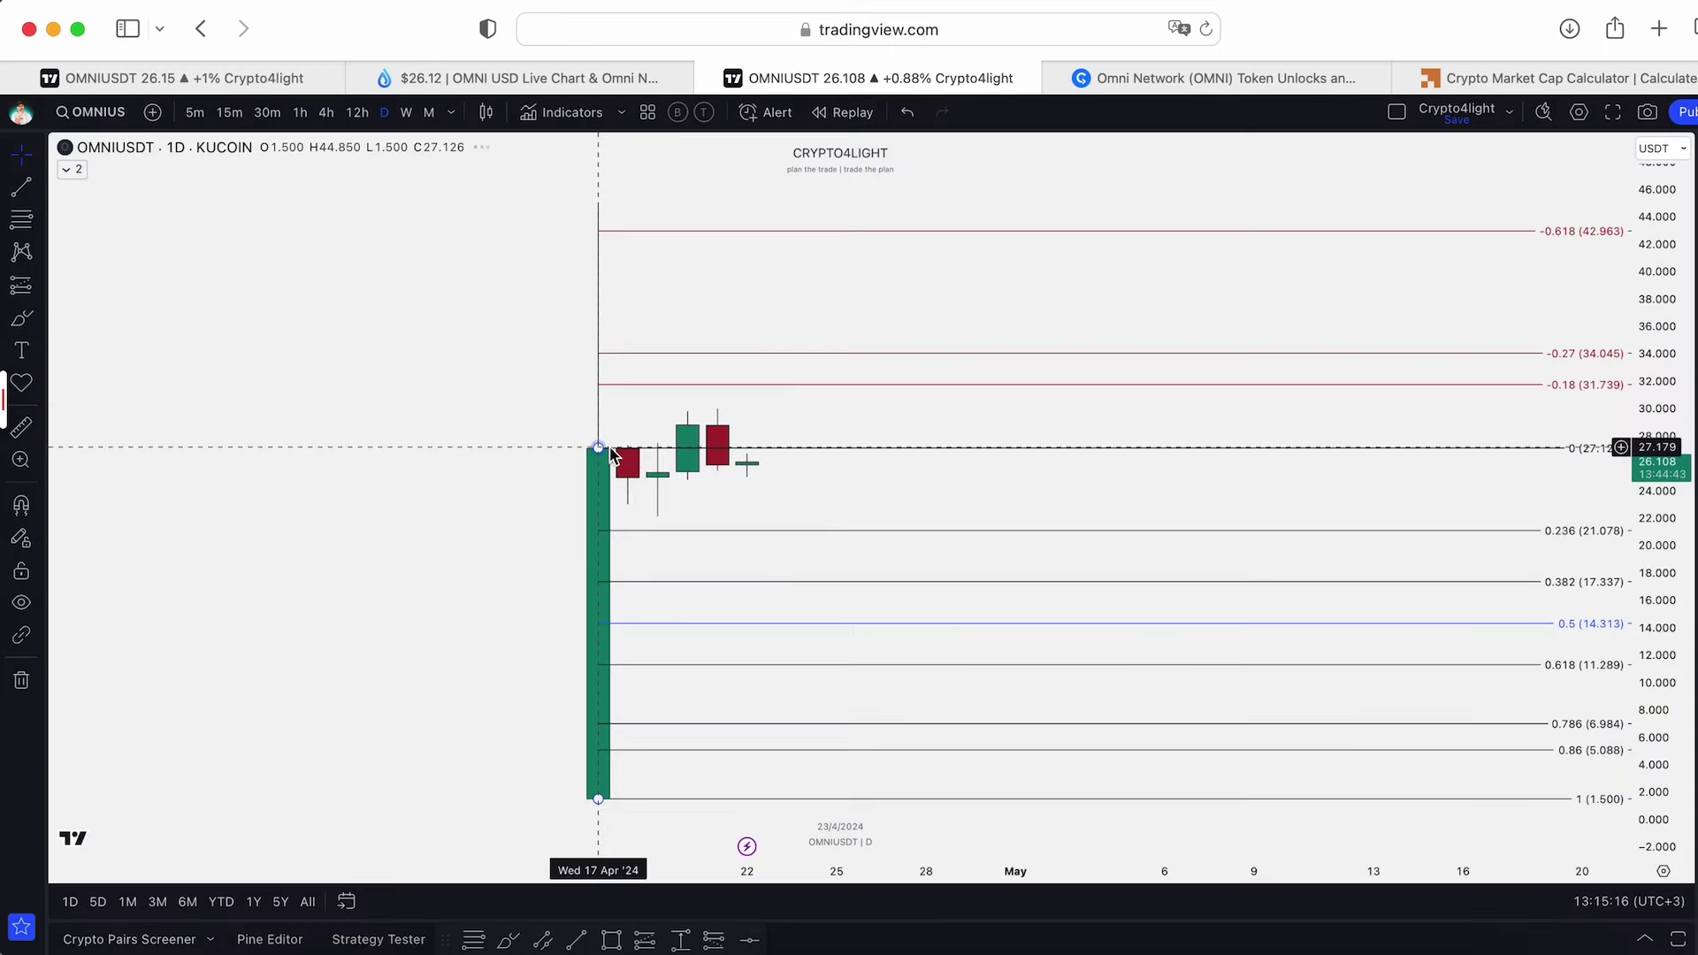
click(91, 111)
click(804, 490)
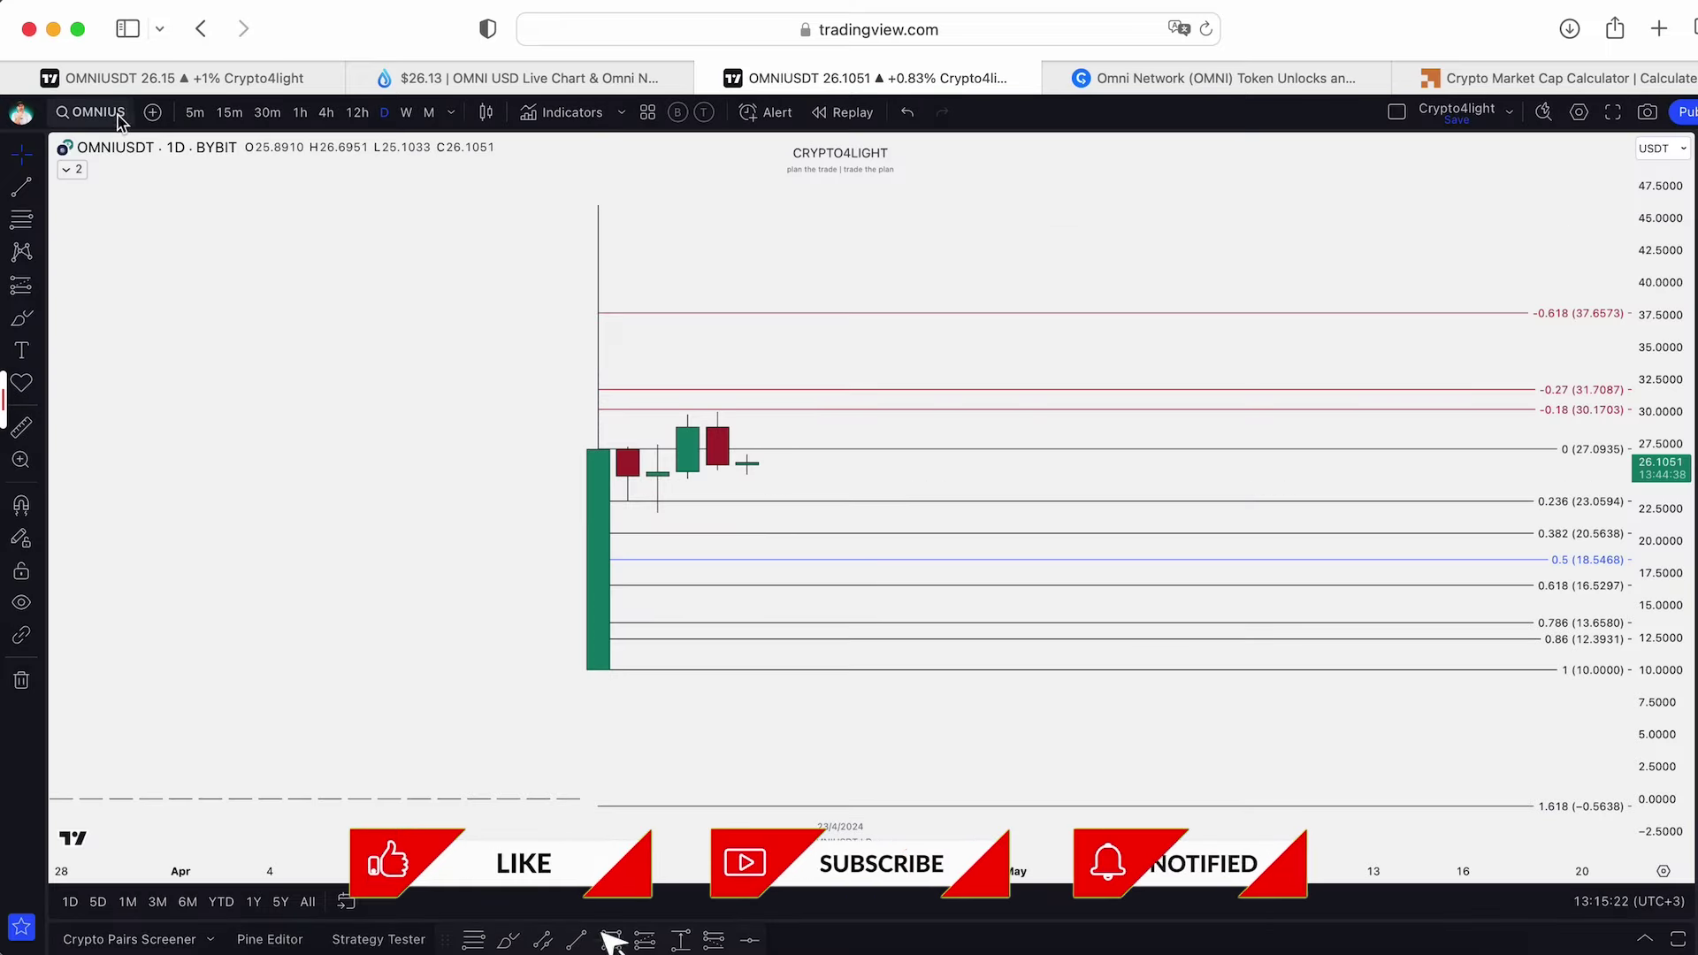
click(120, 117)
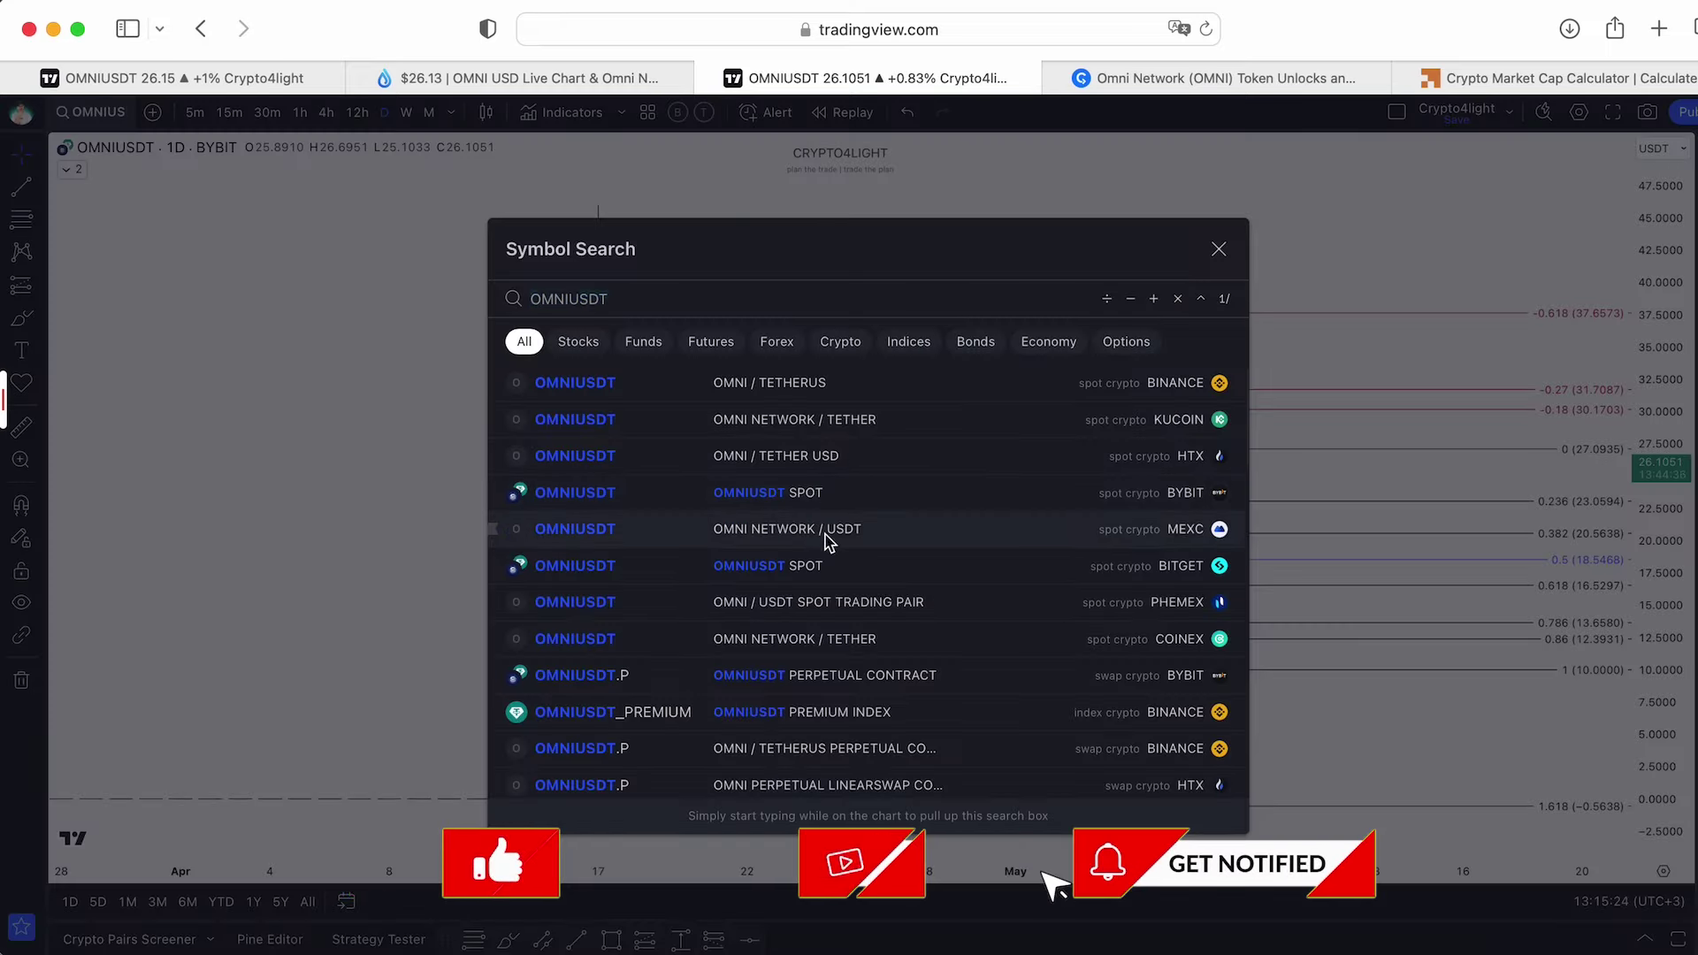
click(823, 537)
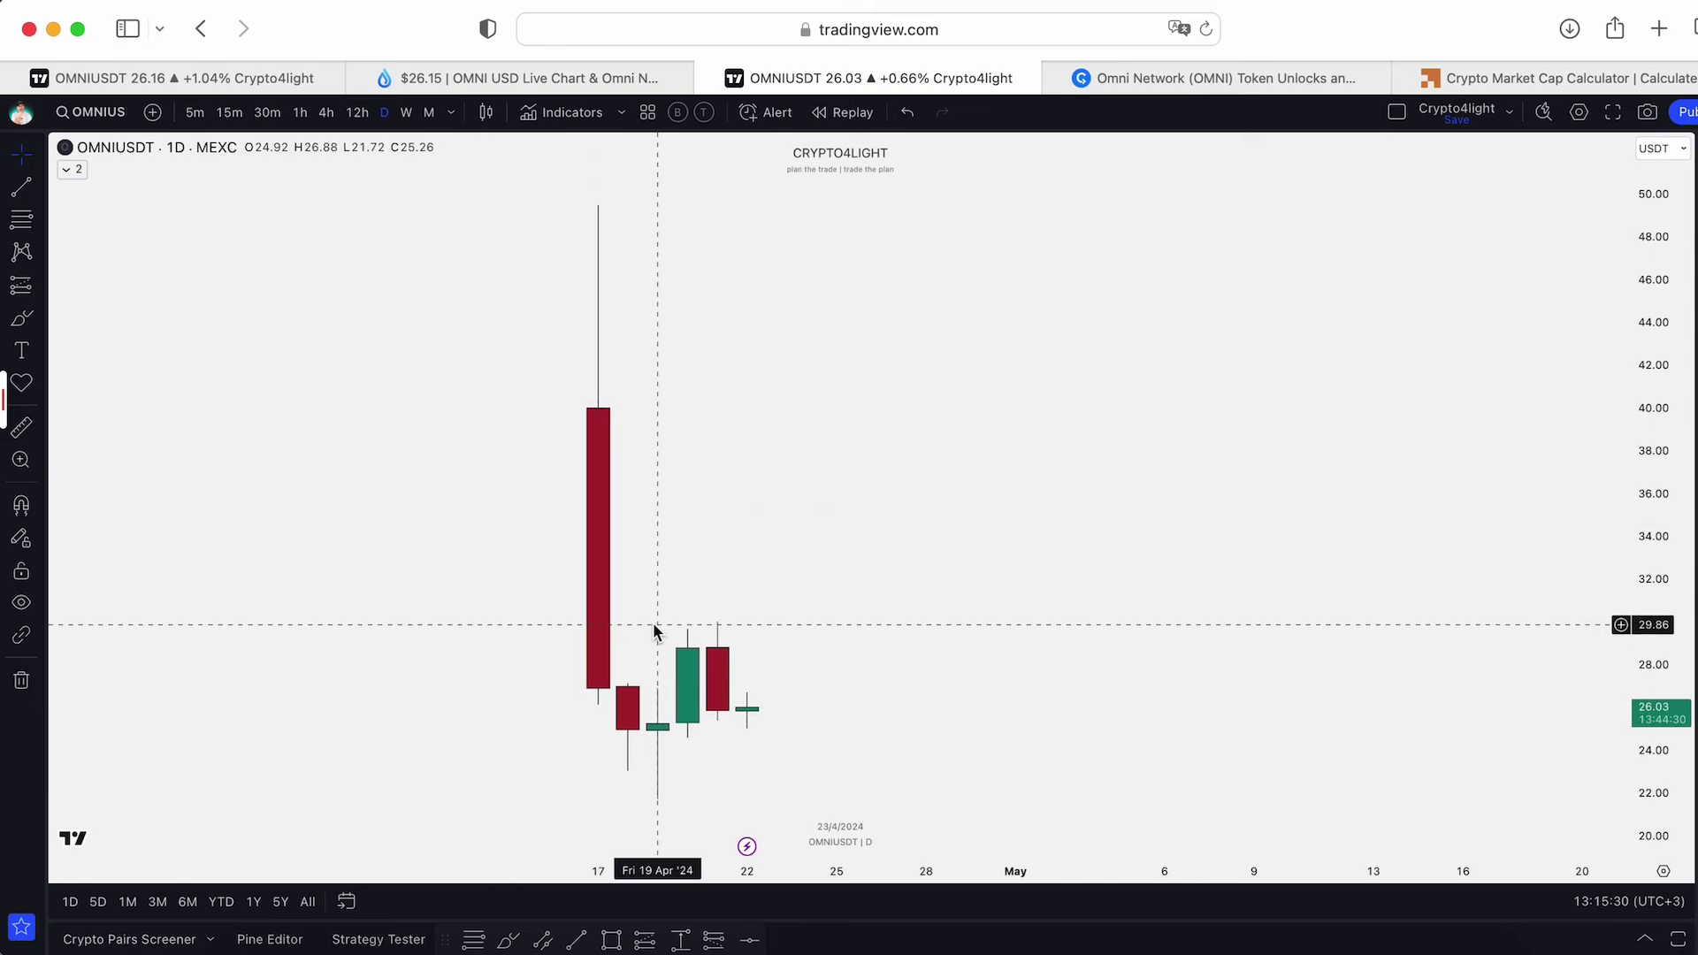
Load the Binance OMNIUSDT spot chart for comparison, and return to the HTX spot symbol
click(68, 115)
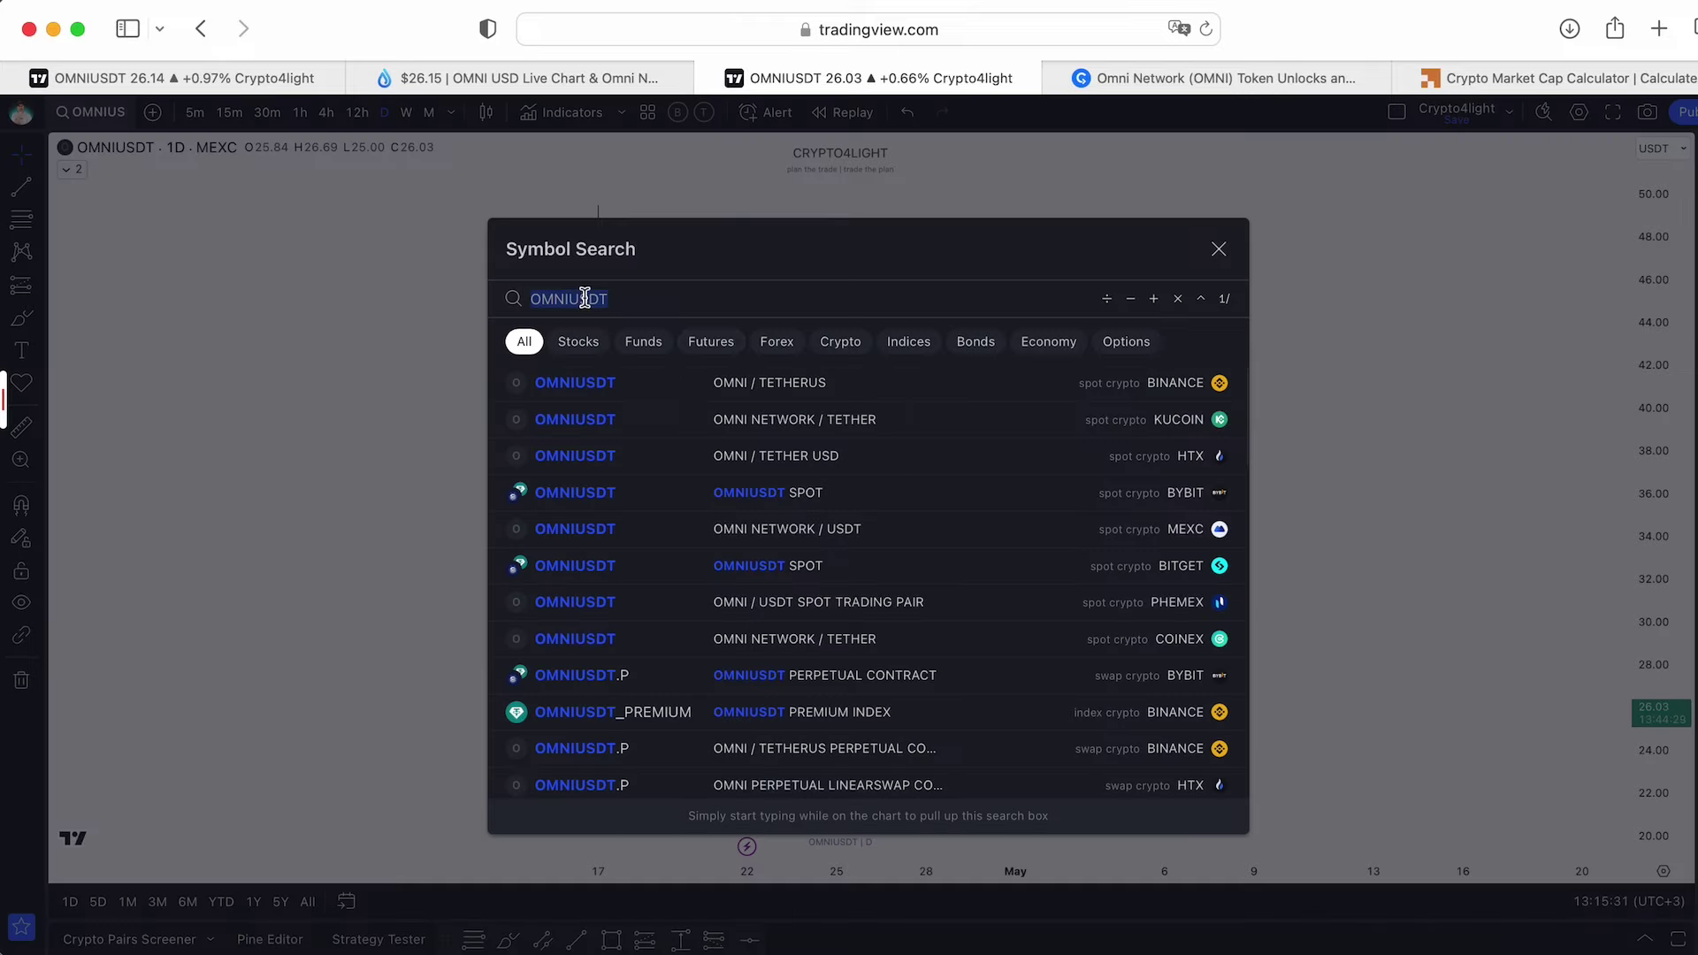
click(771, 395)
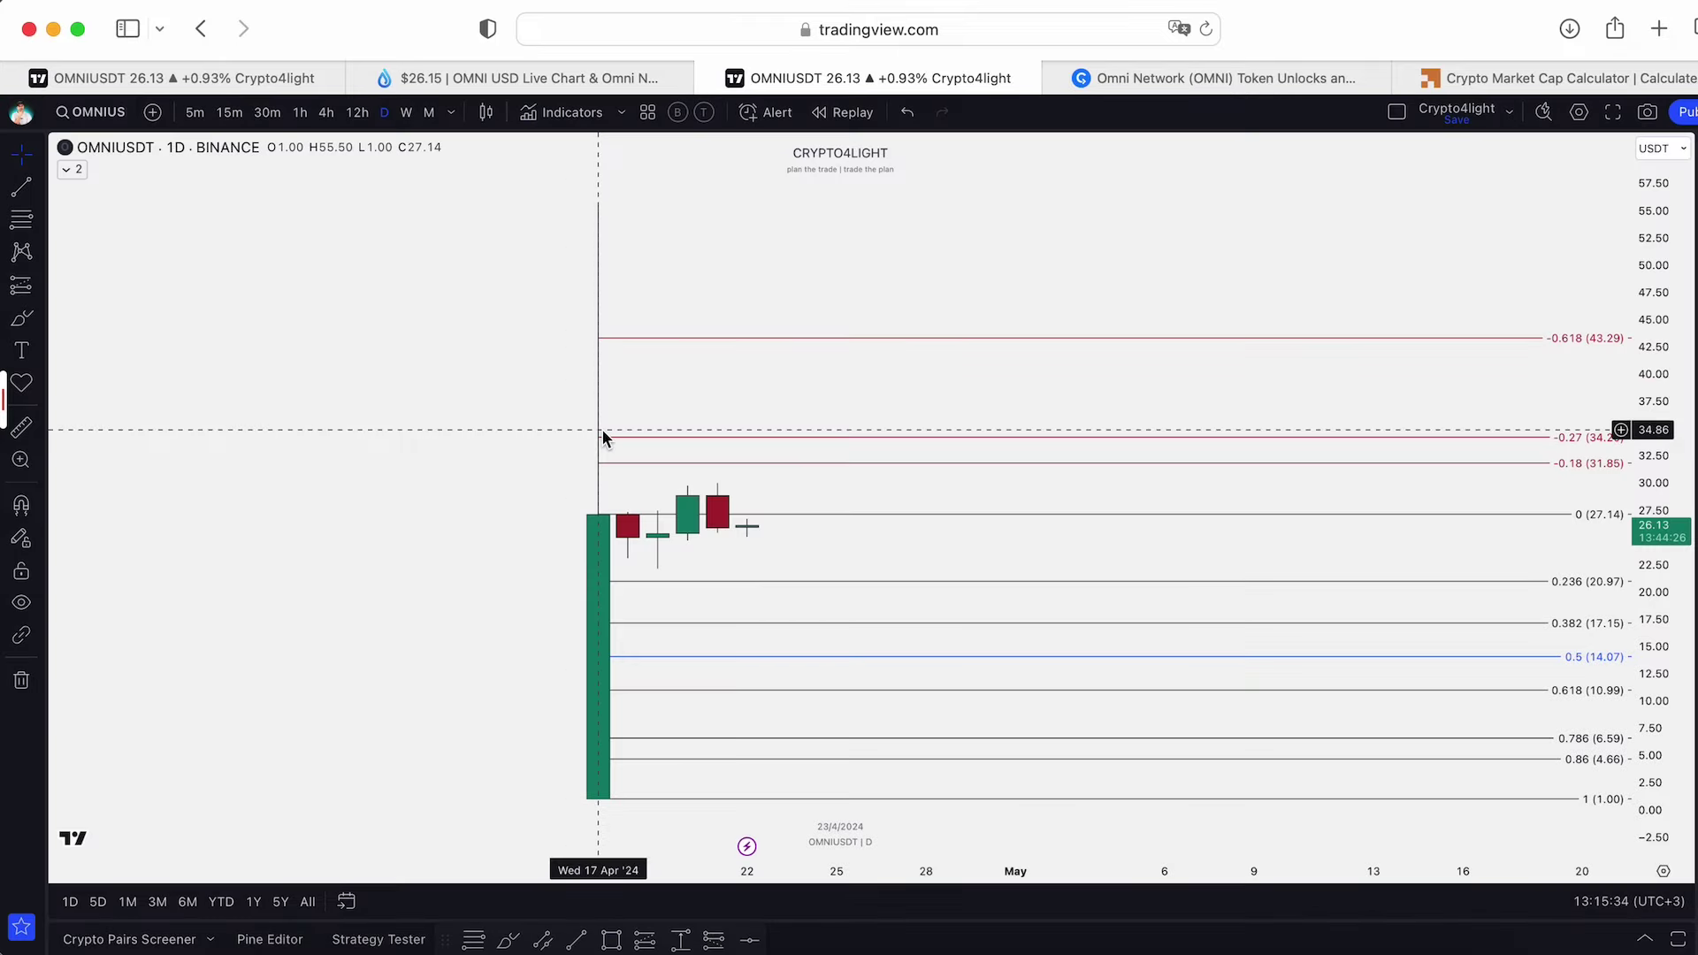
click(89, 112)
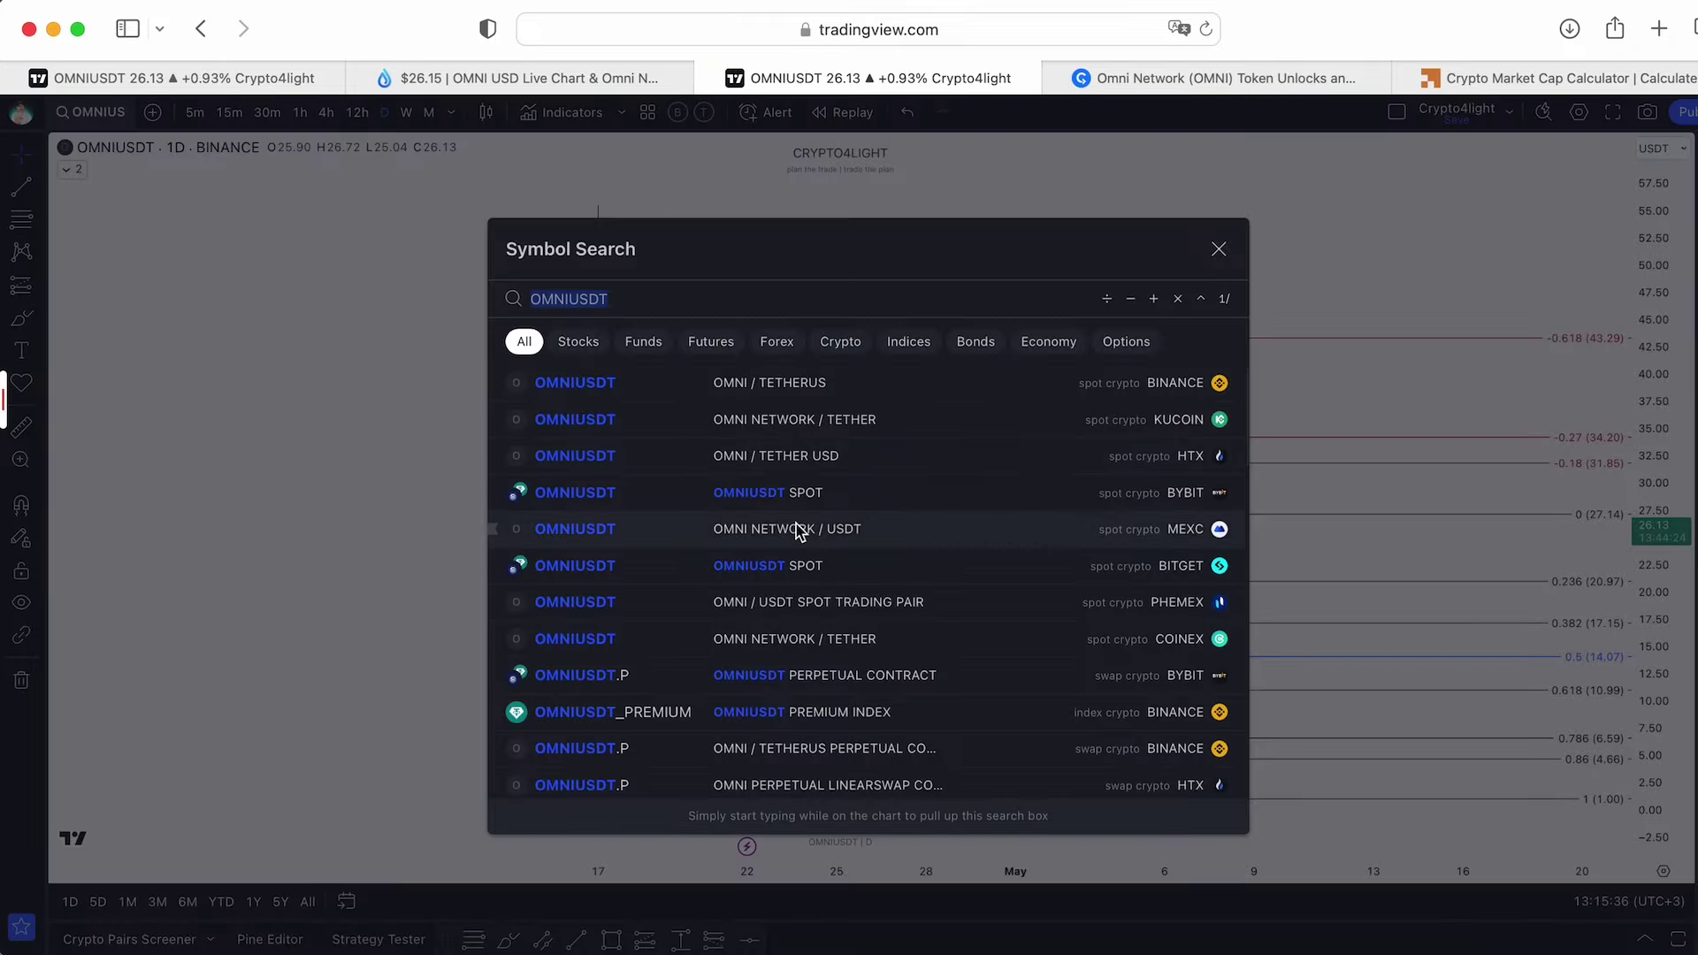
click(903, 454)
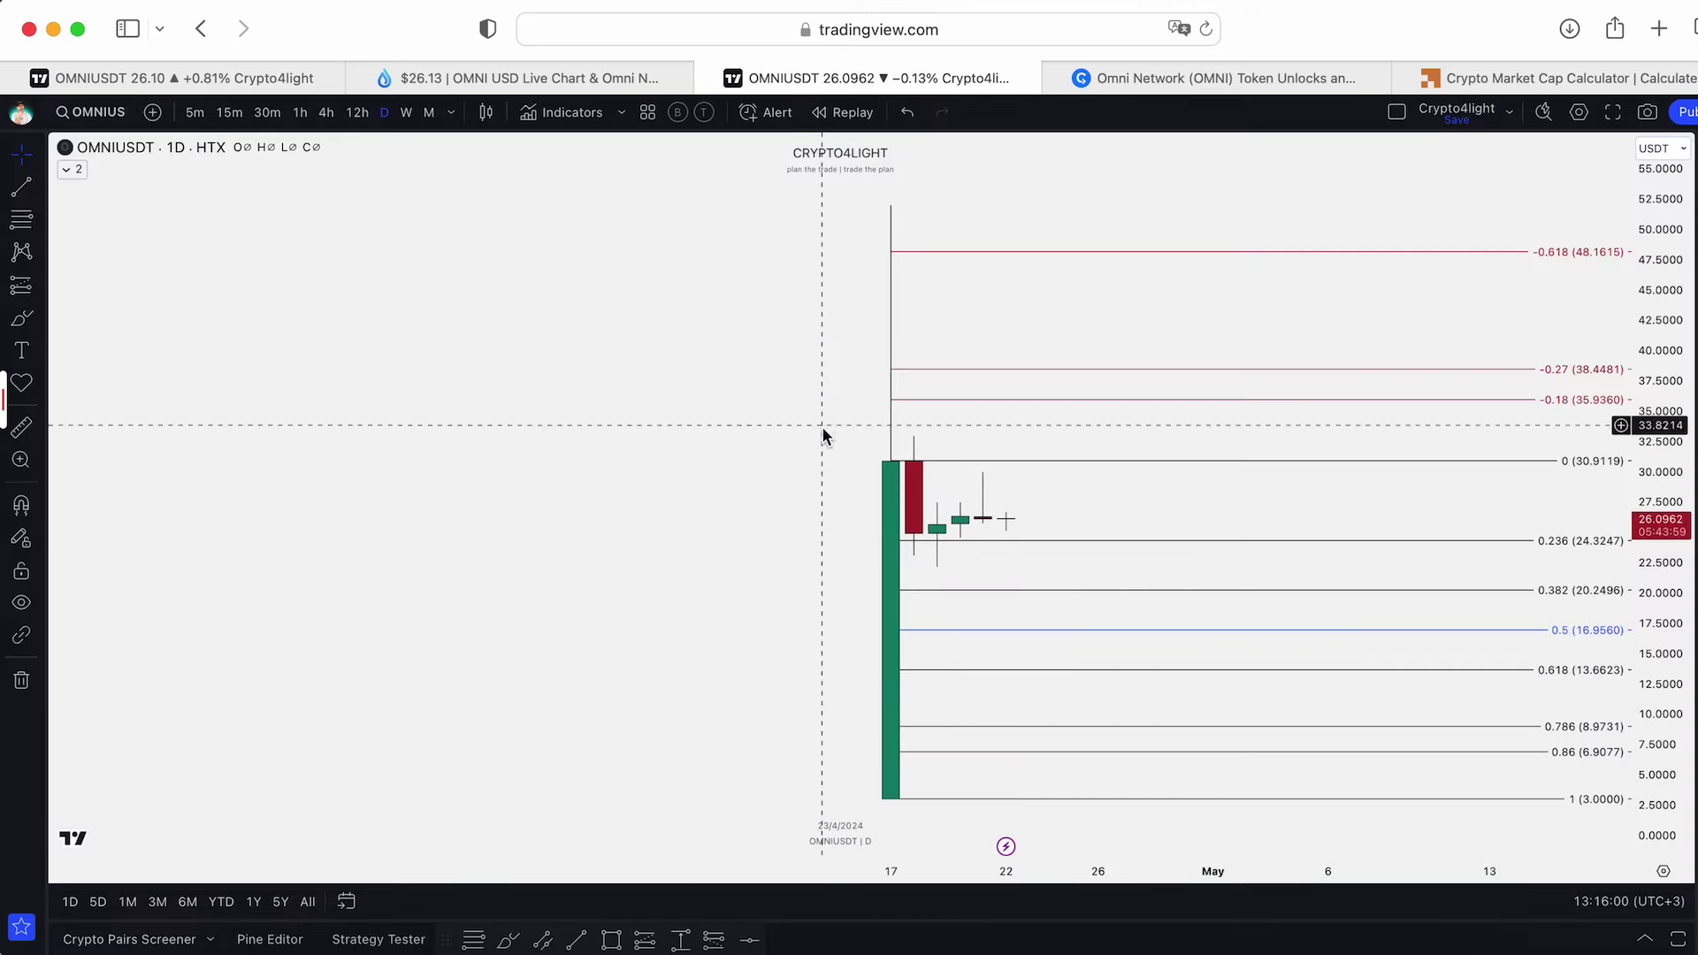
scroll(821, 428, up, 3)
On the Binance OMNIUSDT chart, draw a rectangle between the 0.5 and 0.618 Fibonacci levels from 22 April to about 18 June
click(180, 81)
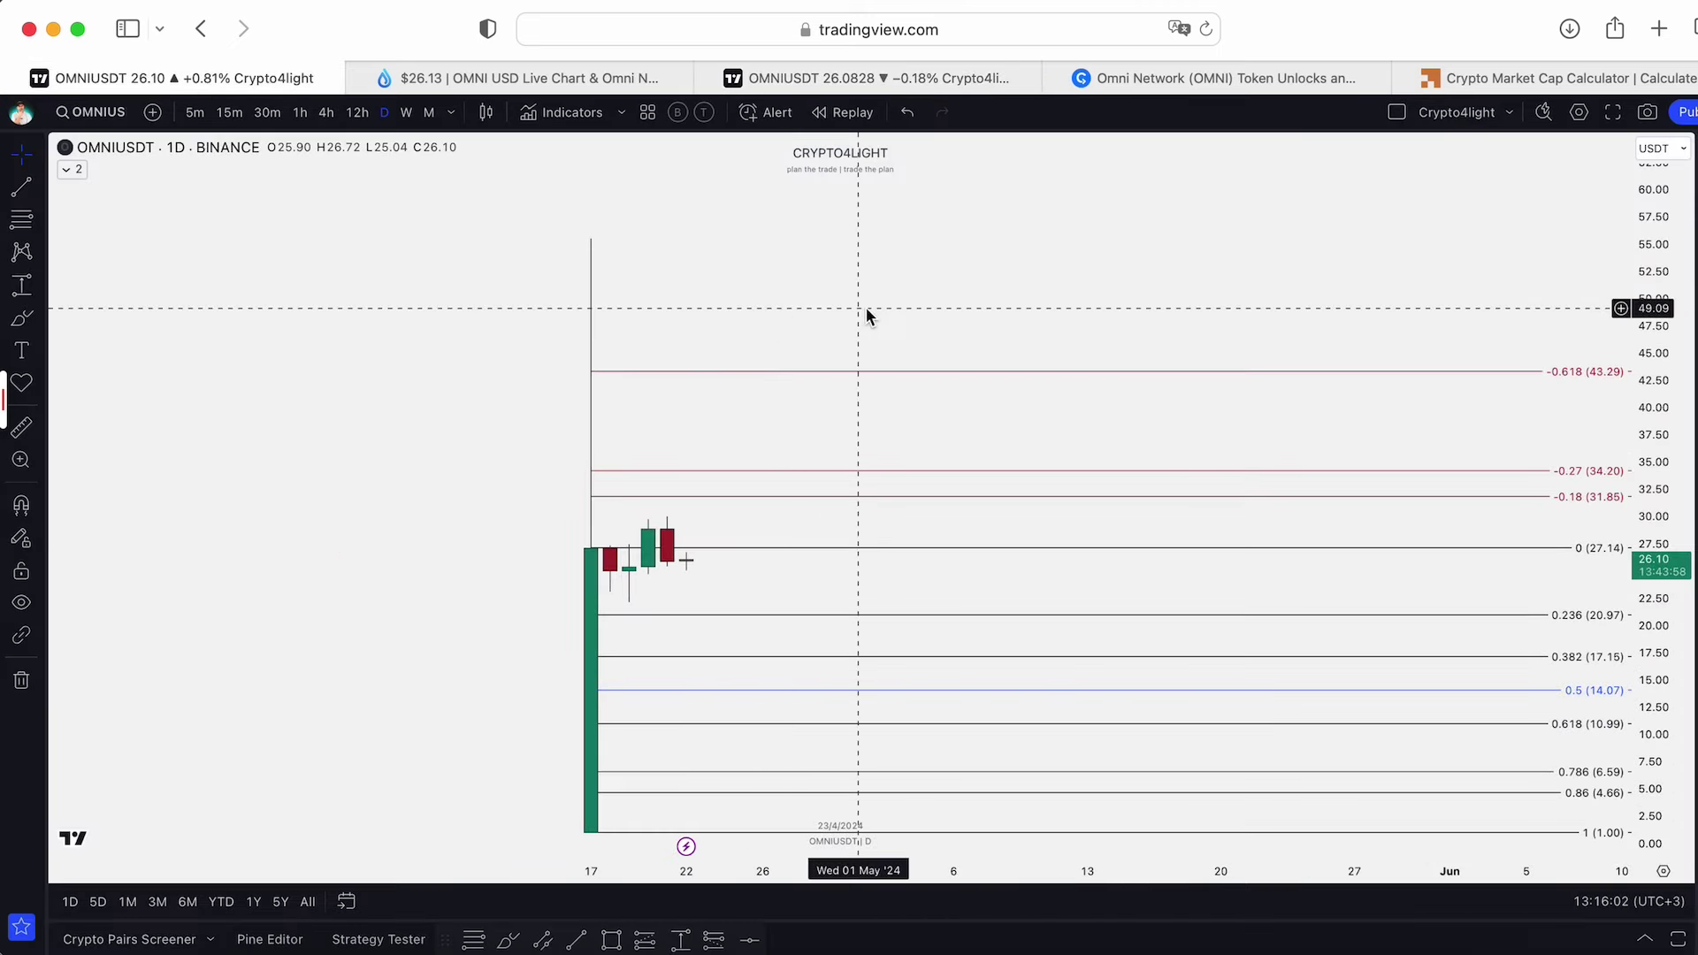
drag(867, 315, 784, 296)
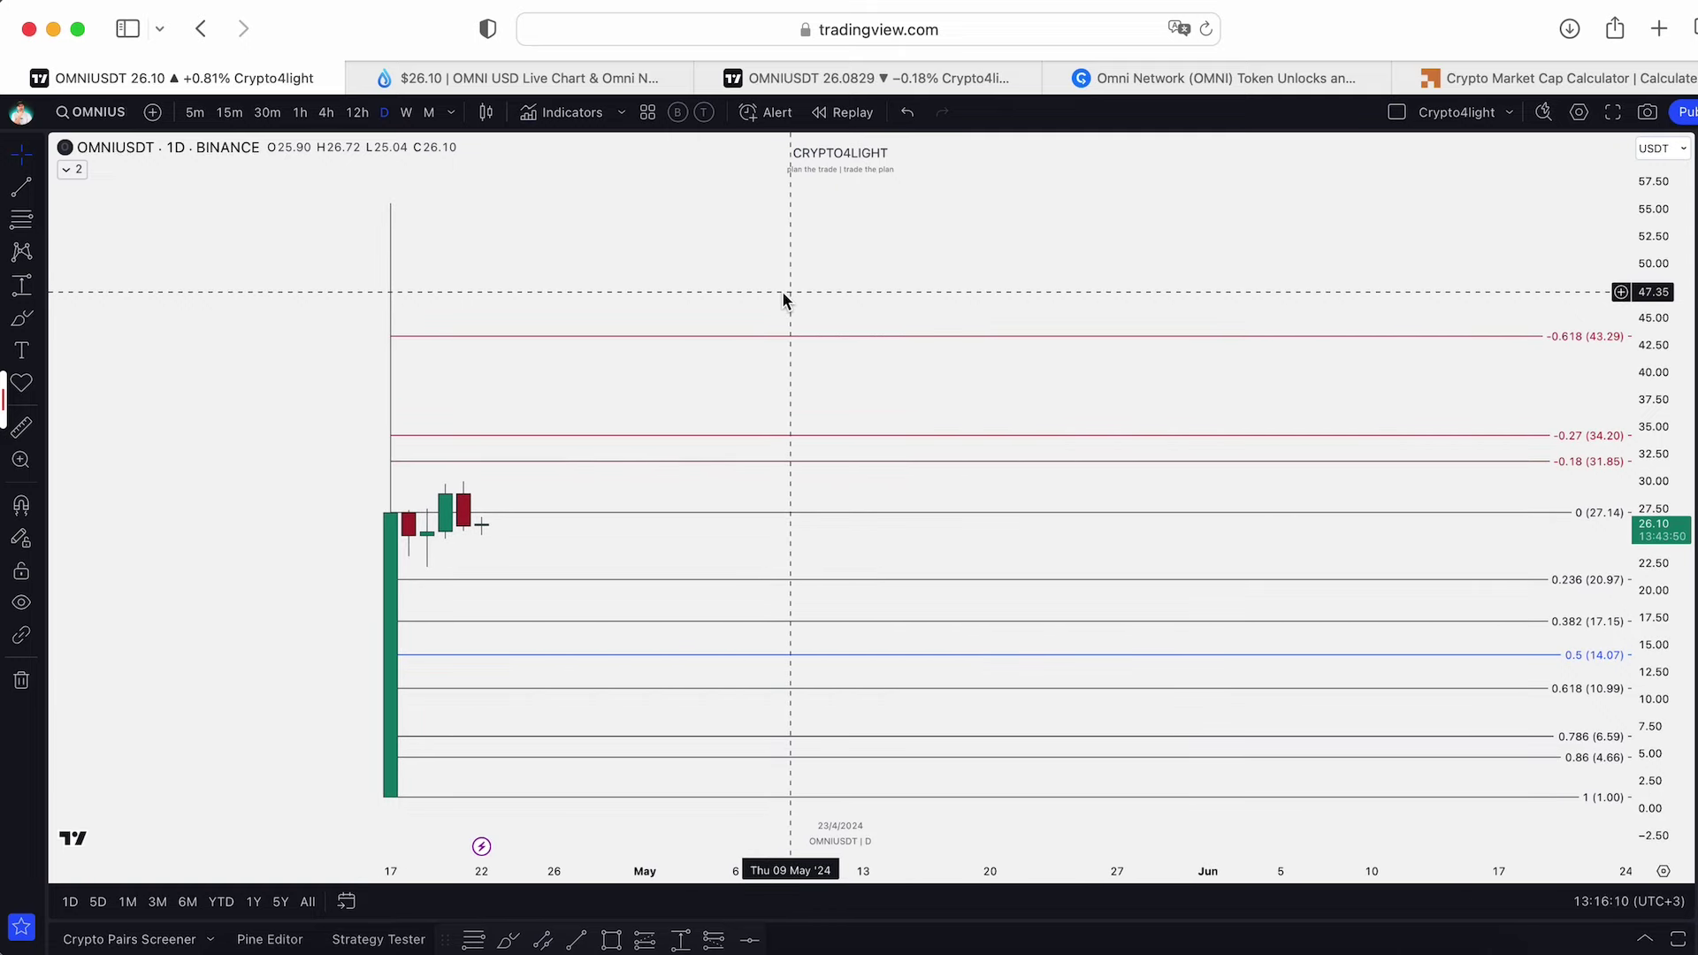
drag(785, 299, 784, 277)
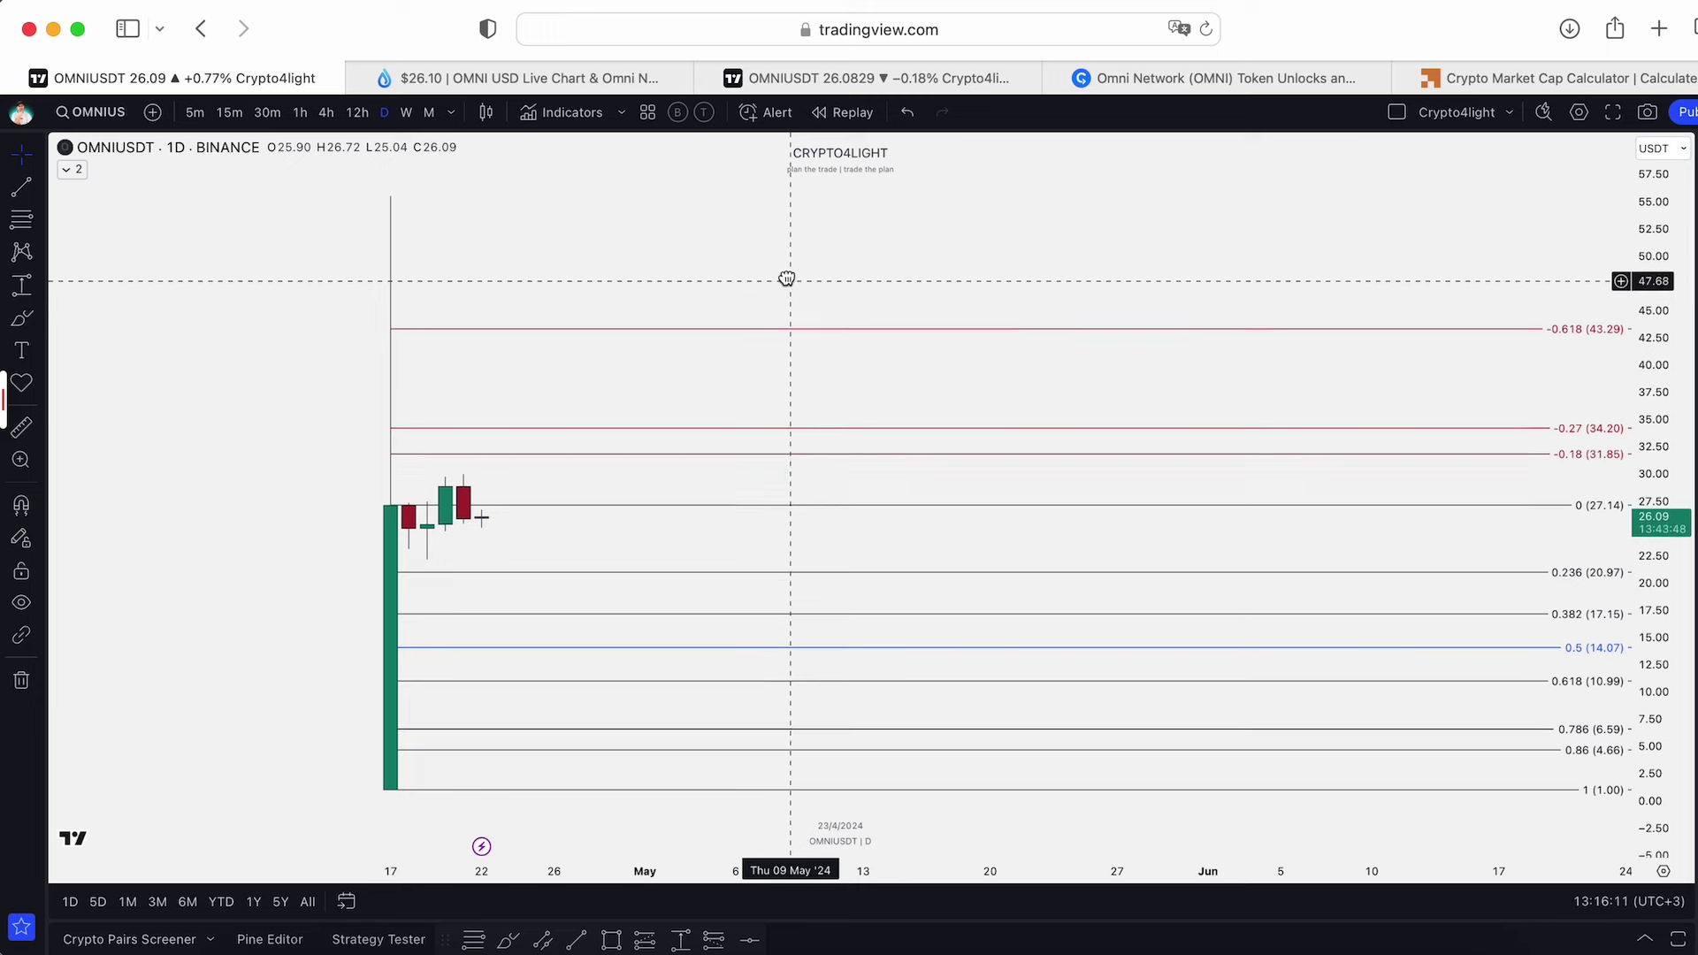
click(613, 941)
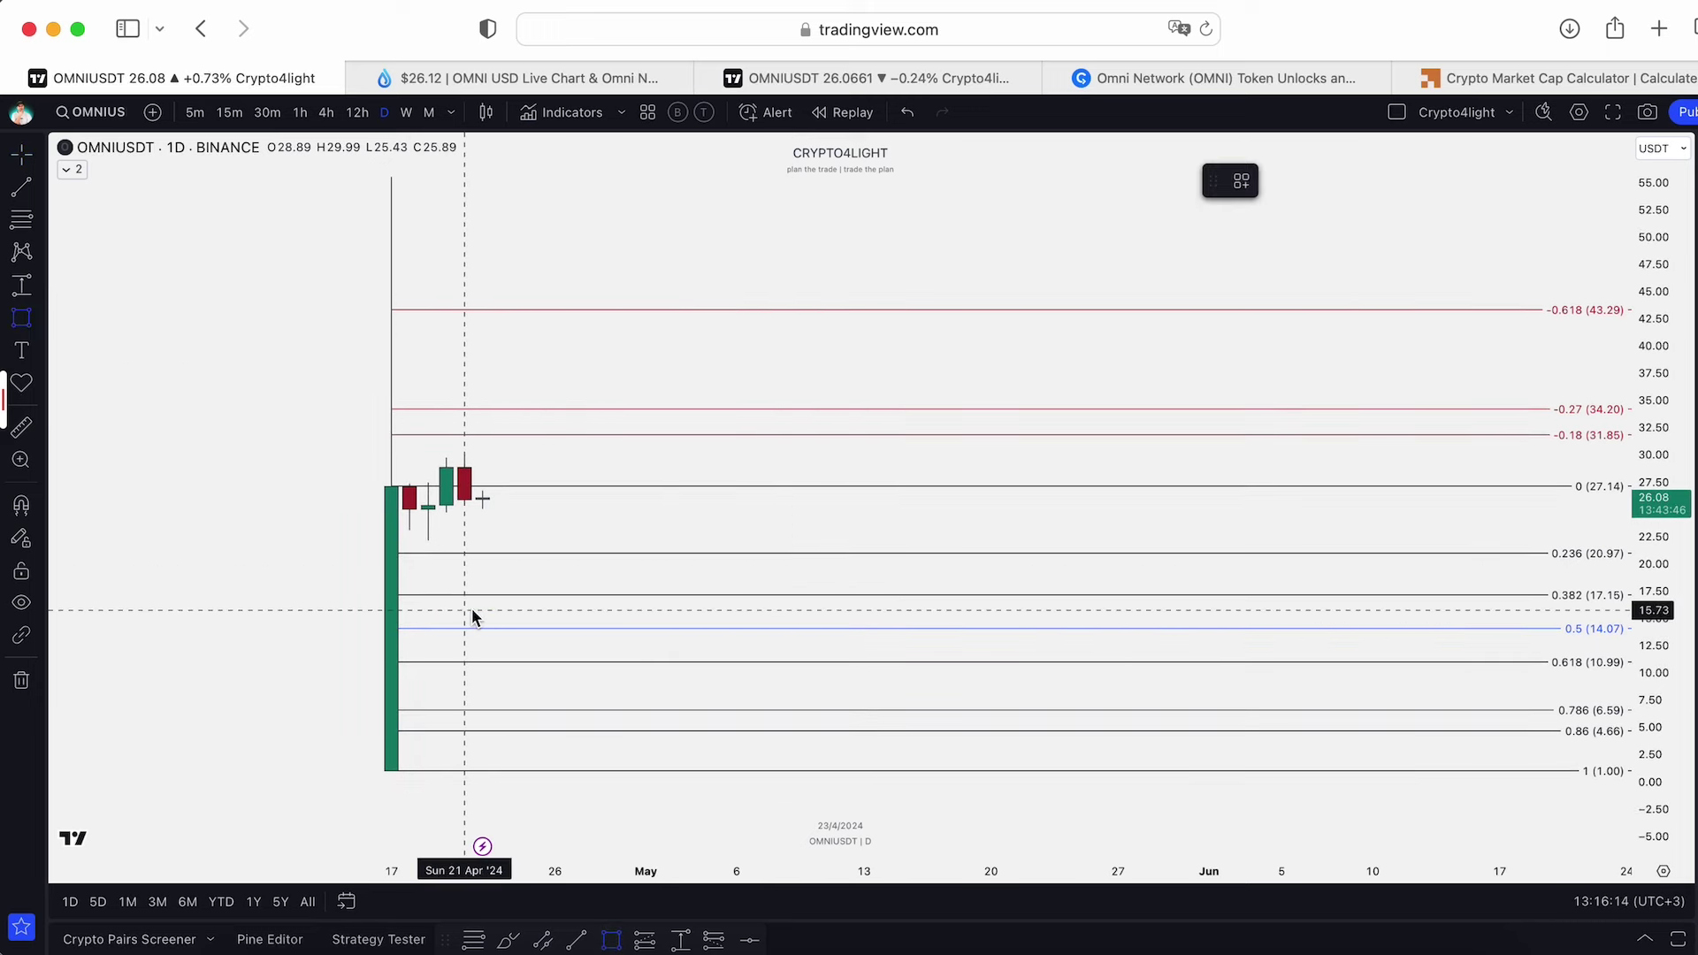
mouse_move(481, 629)
mouse_down()
mouse_move(1516, 635)
mouse_move(1516, 661)
mouse_up()
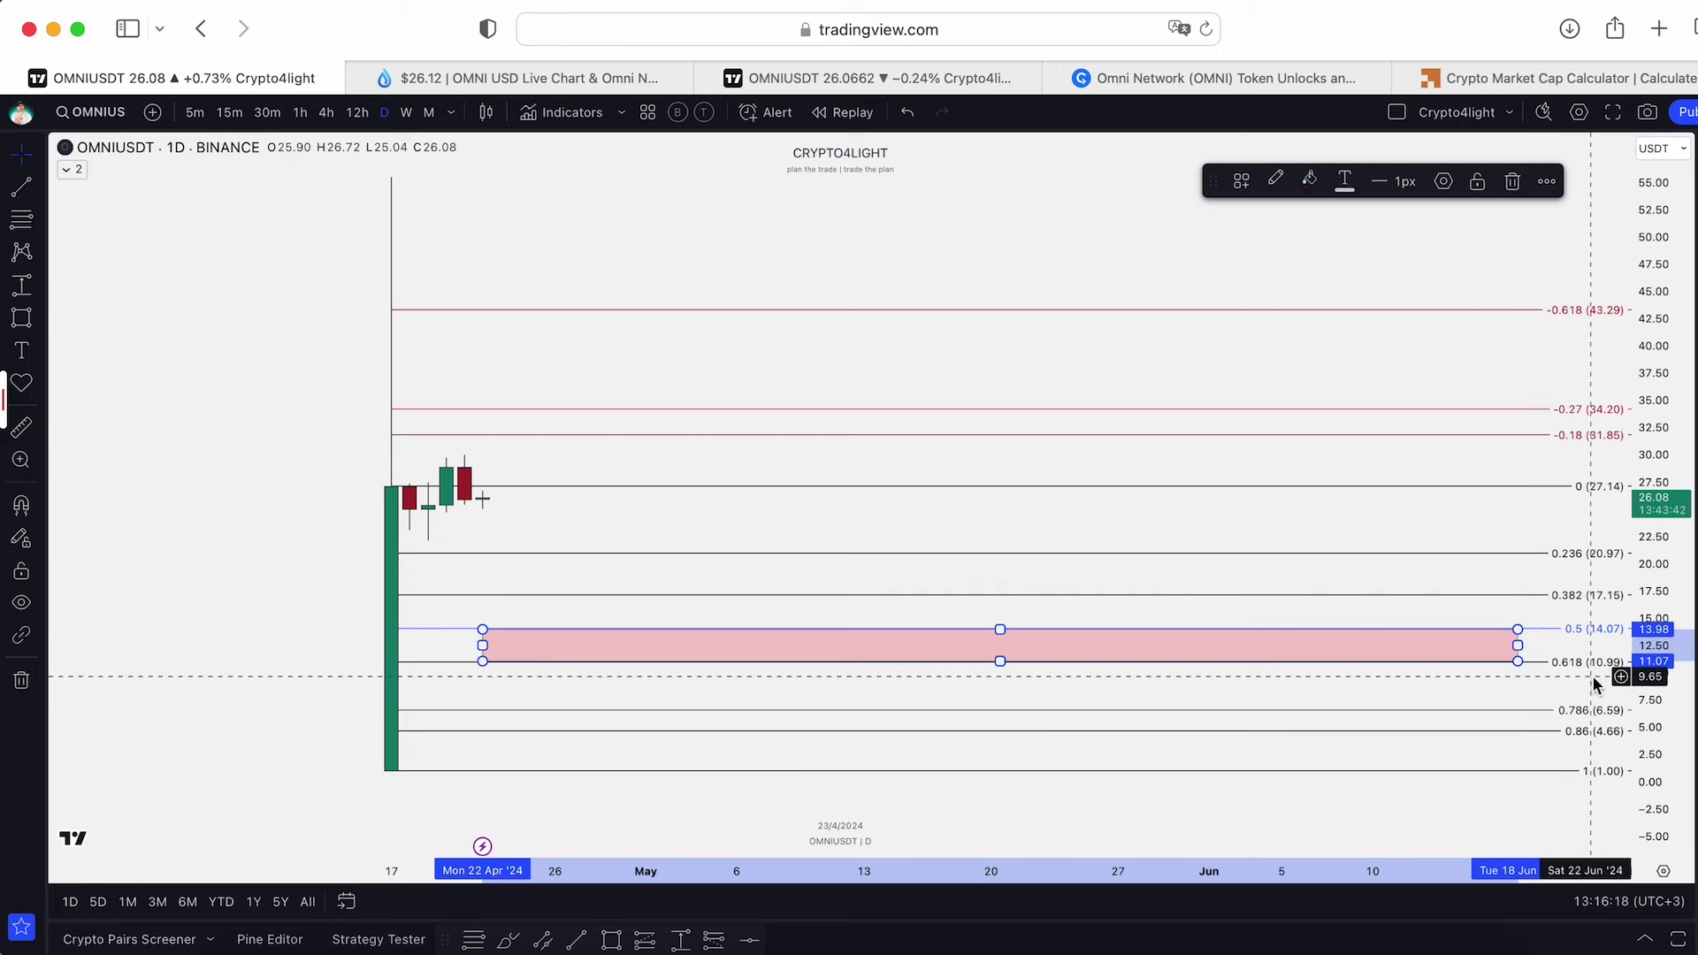
Draw a second rectangle between the 0.786 and 0.86 levels from 22 April to about 19 June, aligning its upper edge with 0.786
drag(1321, 522, 1311, 449)
click(615, 940)
mouse_move(469, 637)
mouse_down()
mouse_move(1451, 633)
mouse_move(1522, 661)
mouse_up()
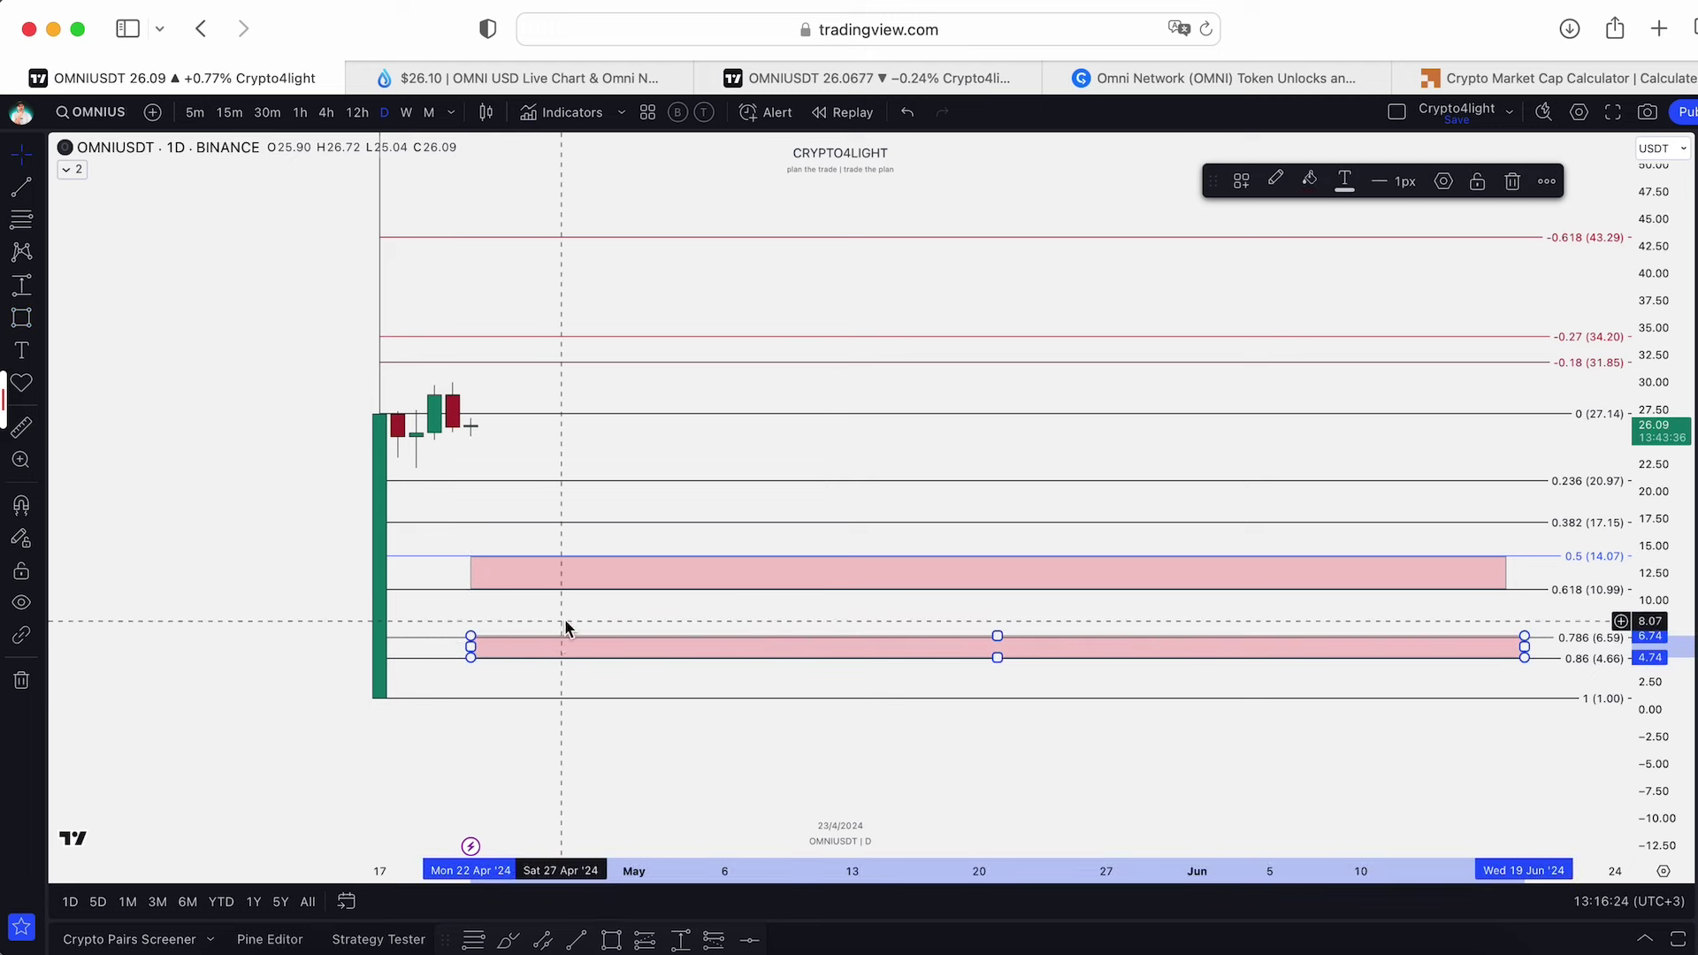
drag(473, 634, 472, 637)
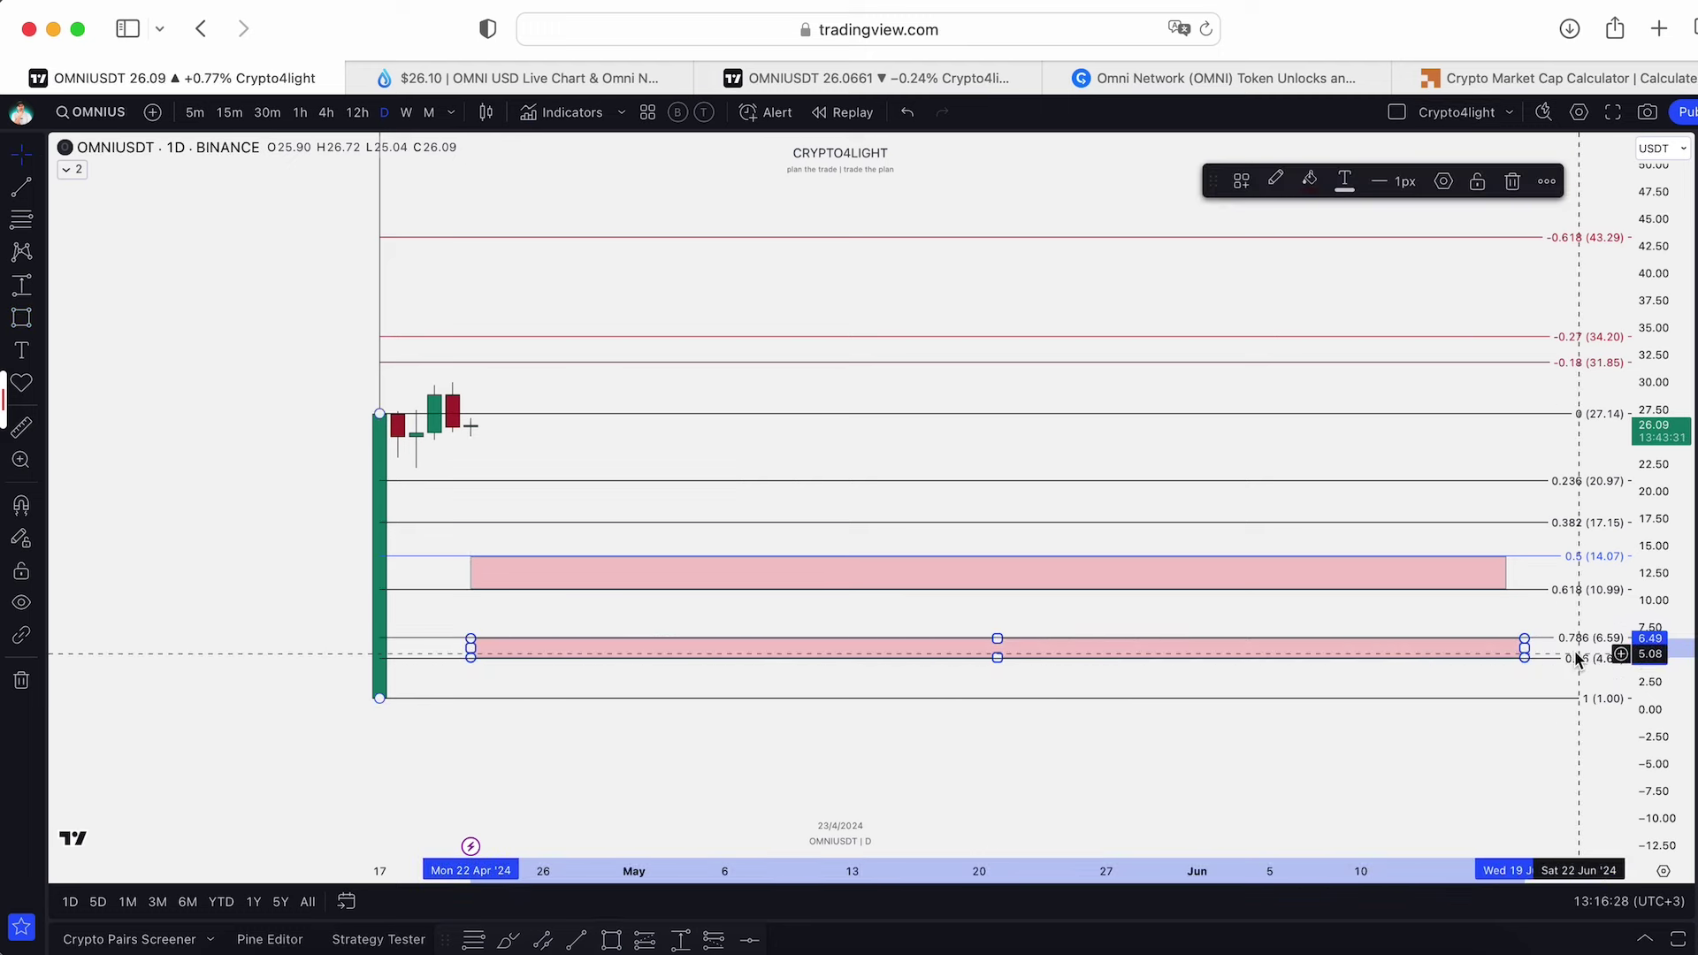
Change the fill of the rectangle between the 0.5 and 0.618 levels to green
click(1504, 573)
click(1313, 178)
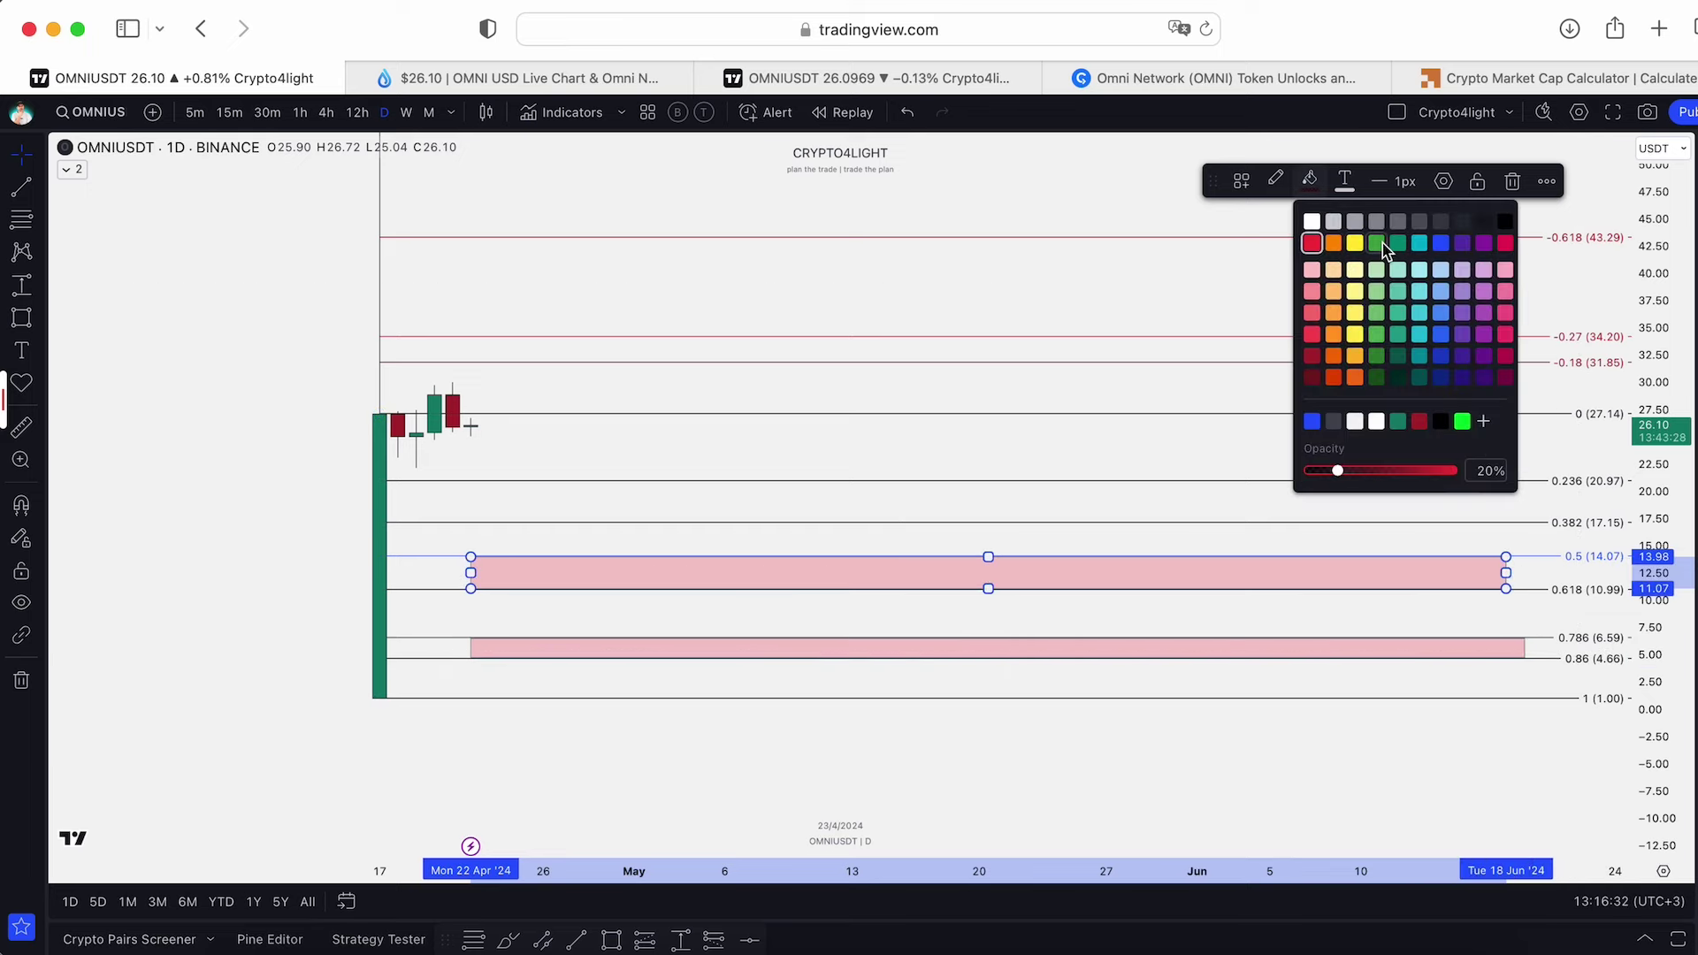
click(1379, 244)
drag(727, 497, 754, 583)
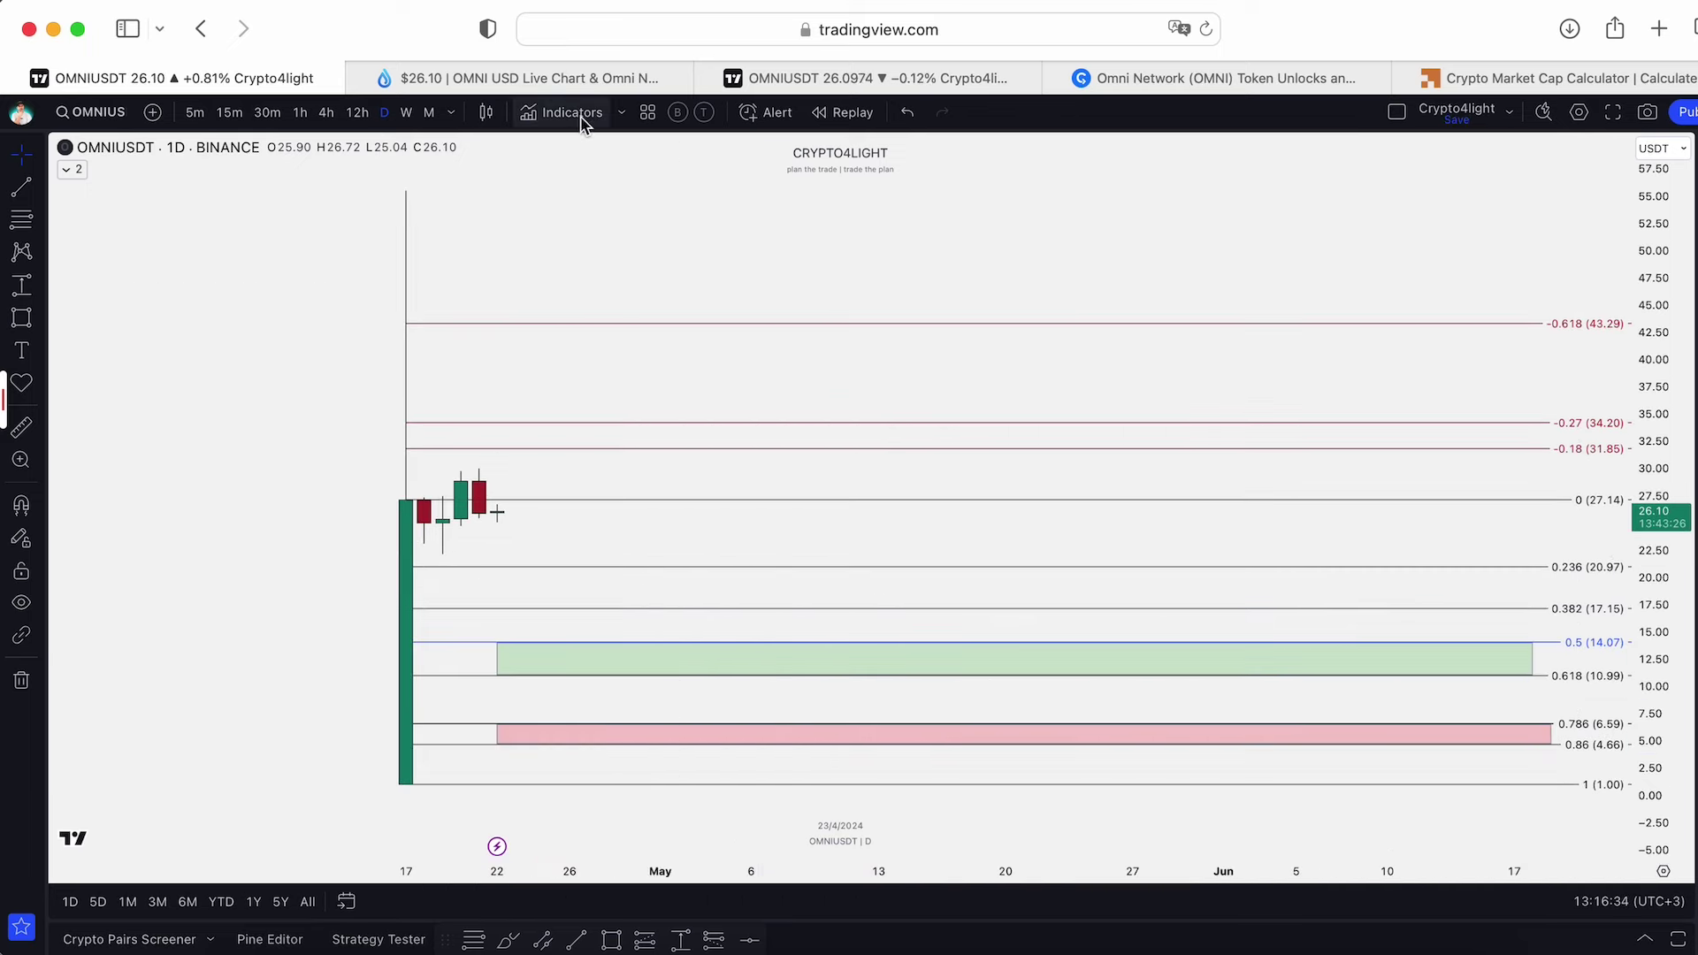
On the HTX chart, draw a rectangle from 19 April to about 19 May and fit its edges to the 0.5 and 0.618 levels
click(844, 78)
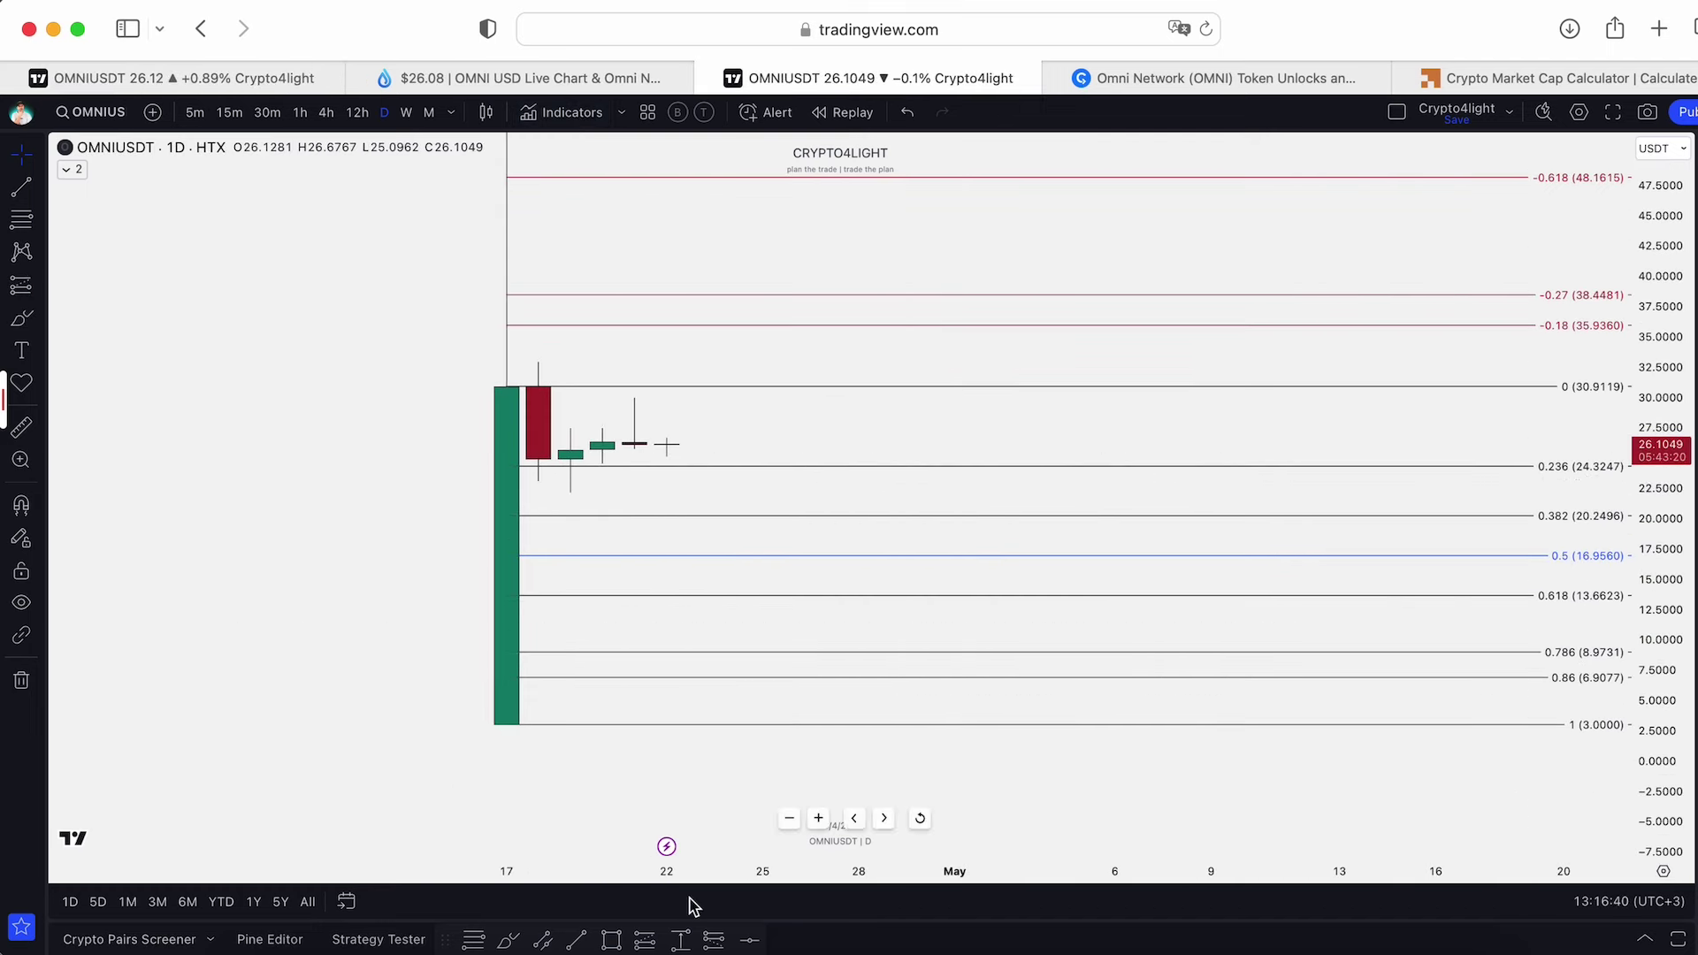
click(611, 939)
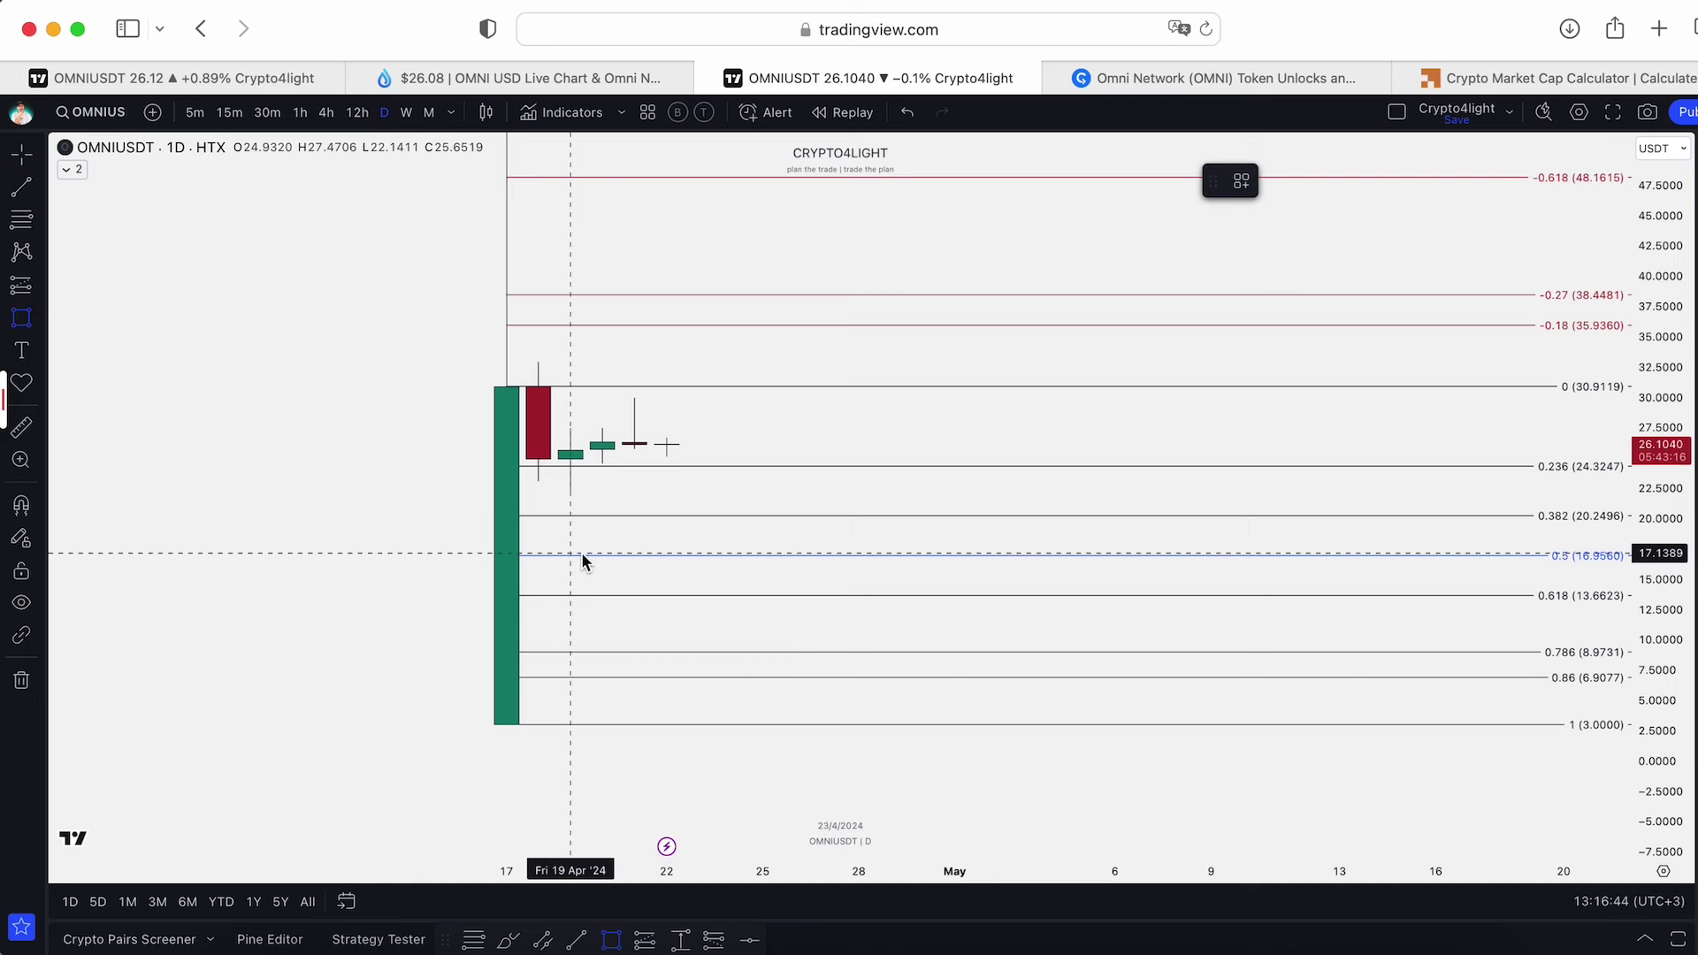
click(582, 559)
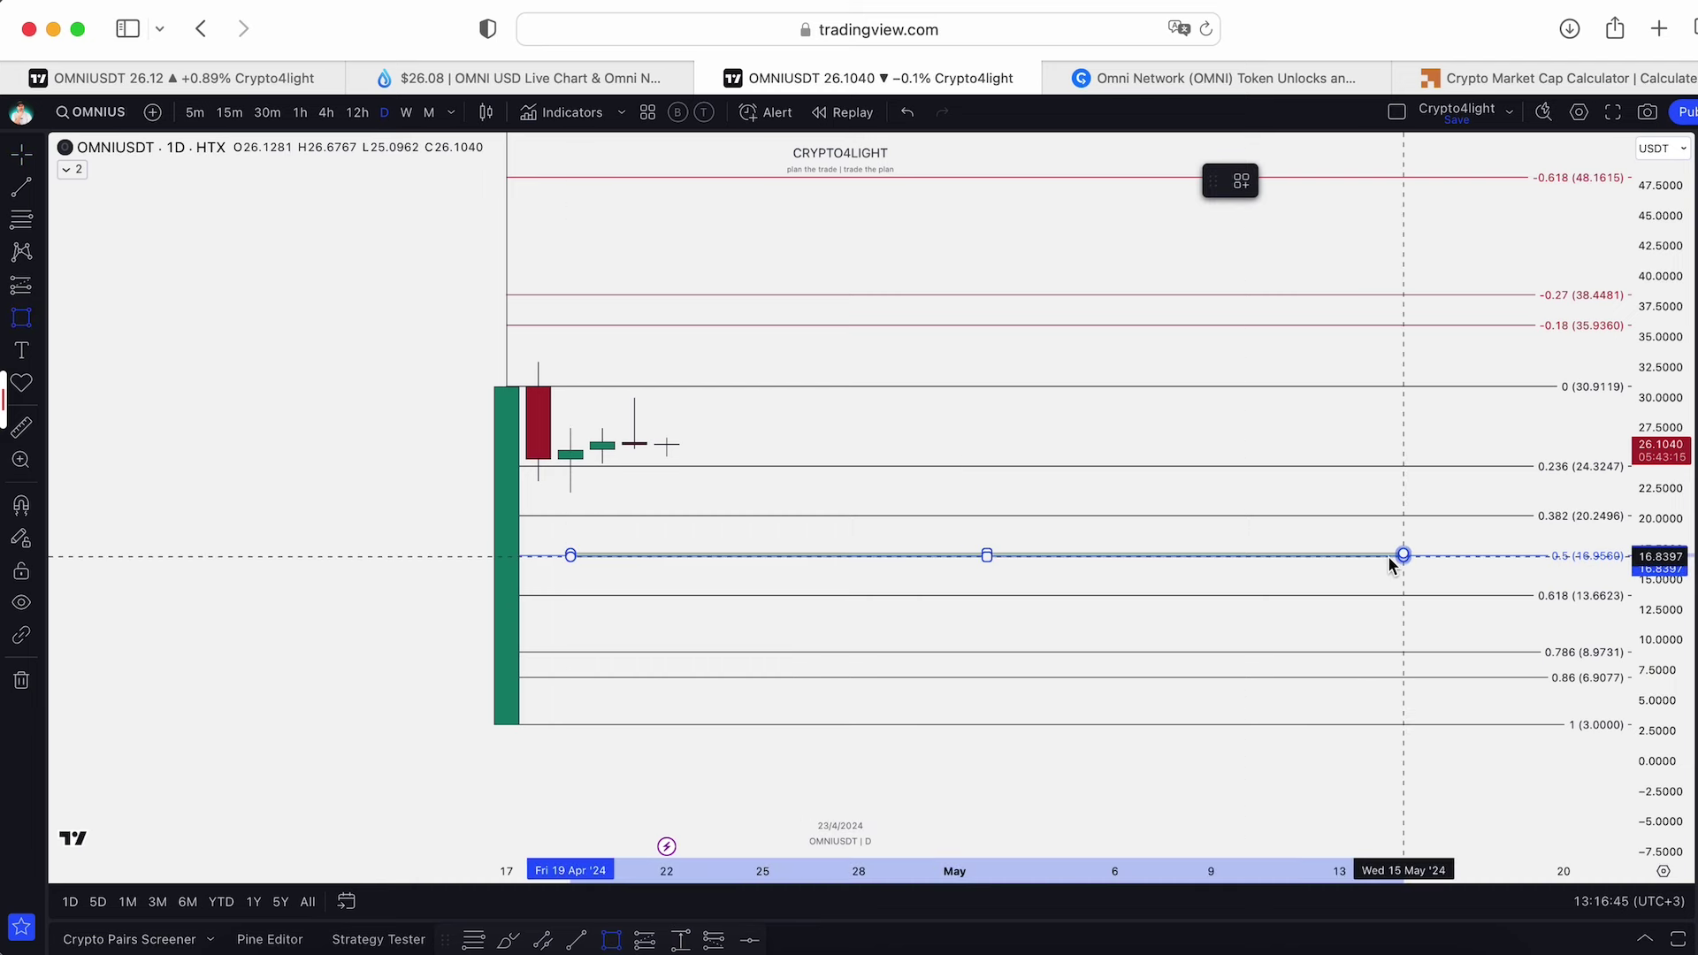
click(1519, 592)
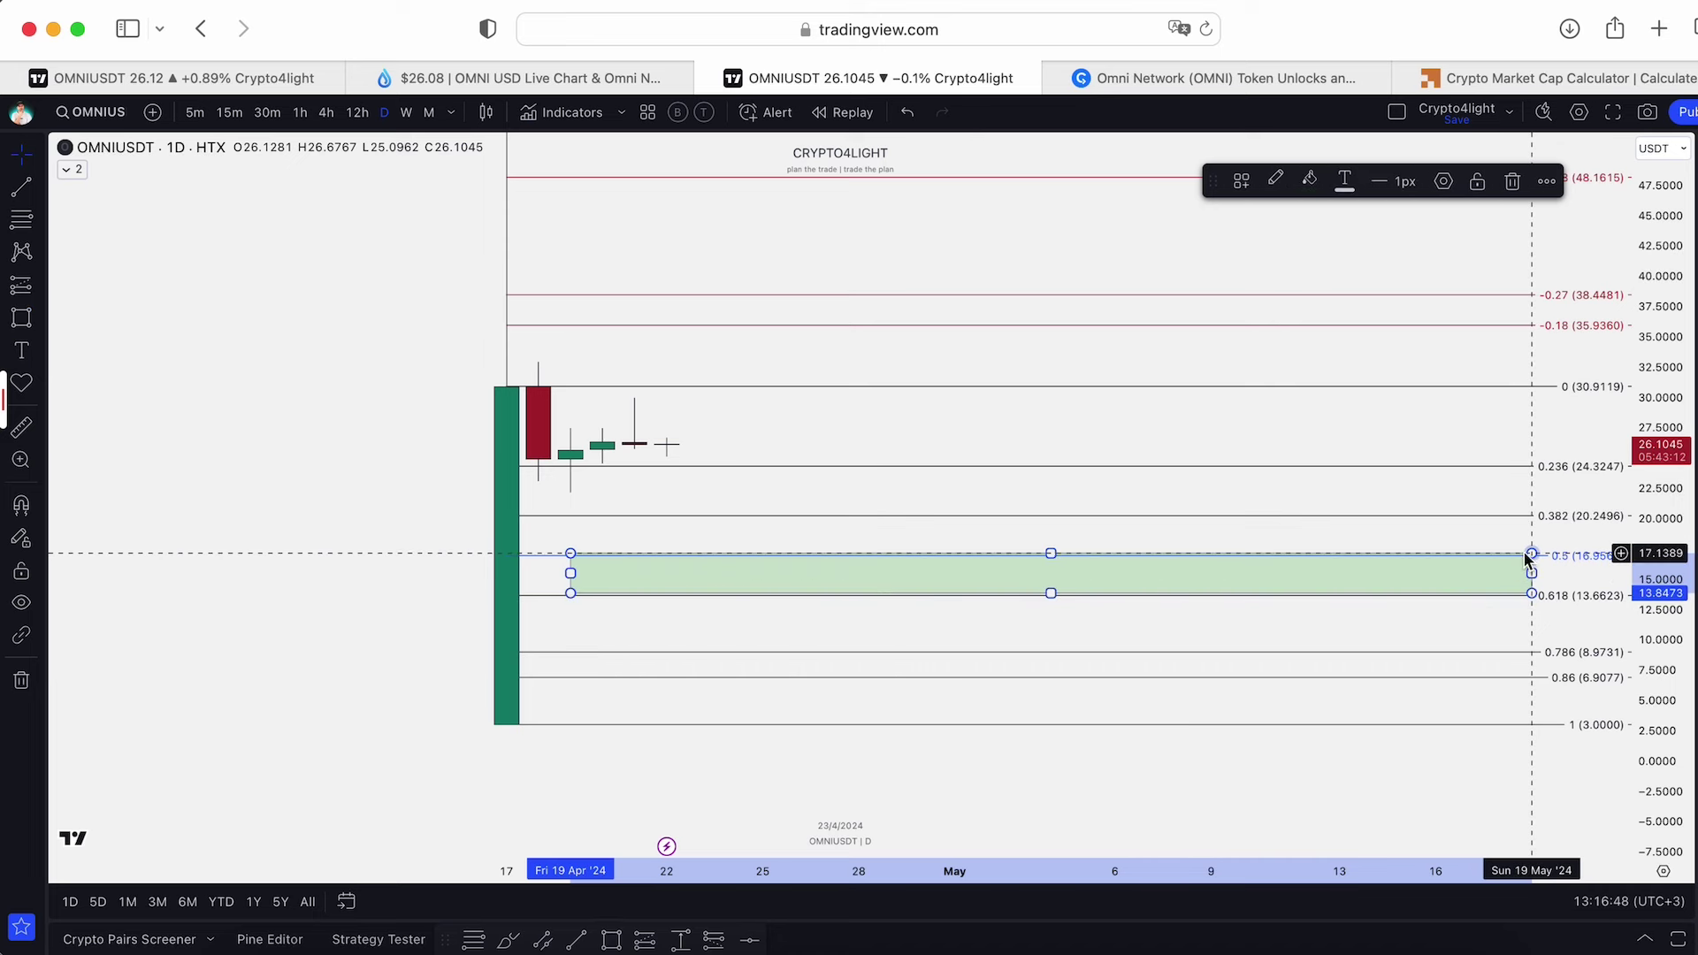
drag(1527, 554, 1528, 555)
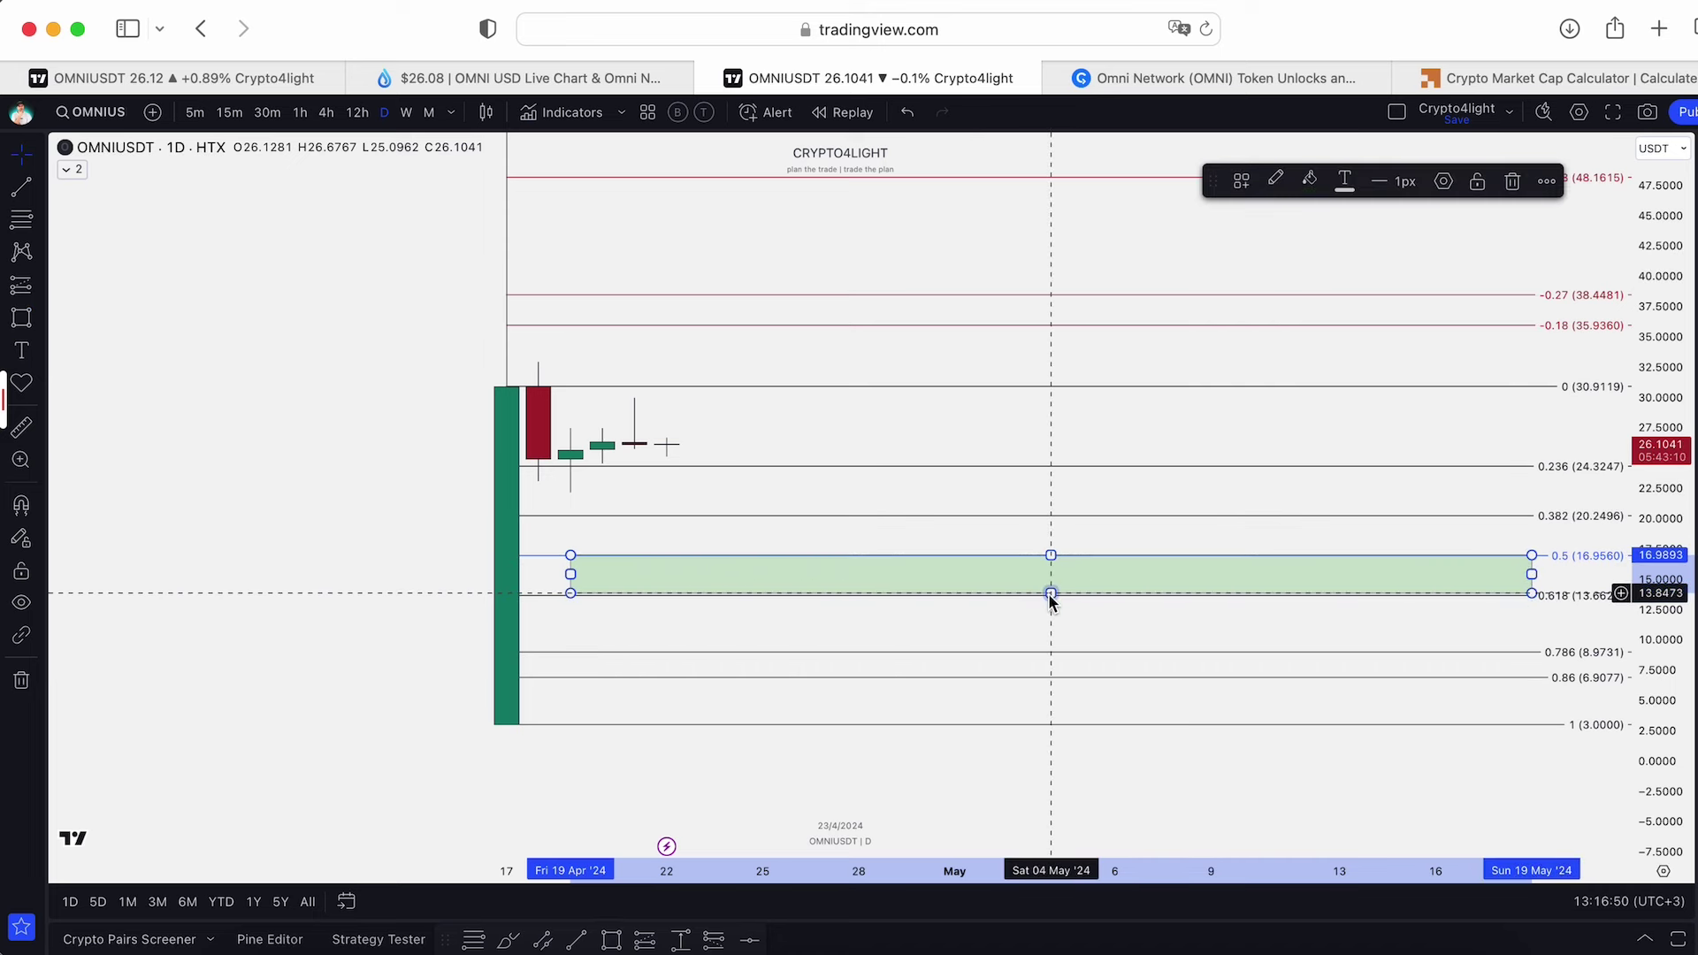
drag(1051, 592, 1050, 595)
Draw another rectangle on the HTX chart between the 0.786 and 0.86 levels, spanning 19 April to about 19 May
drag(1093, 429, 1002, 426)
scroll(926, 424, down, 1)
click(611, 939)
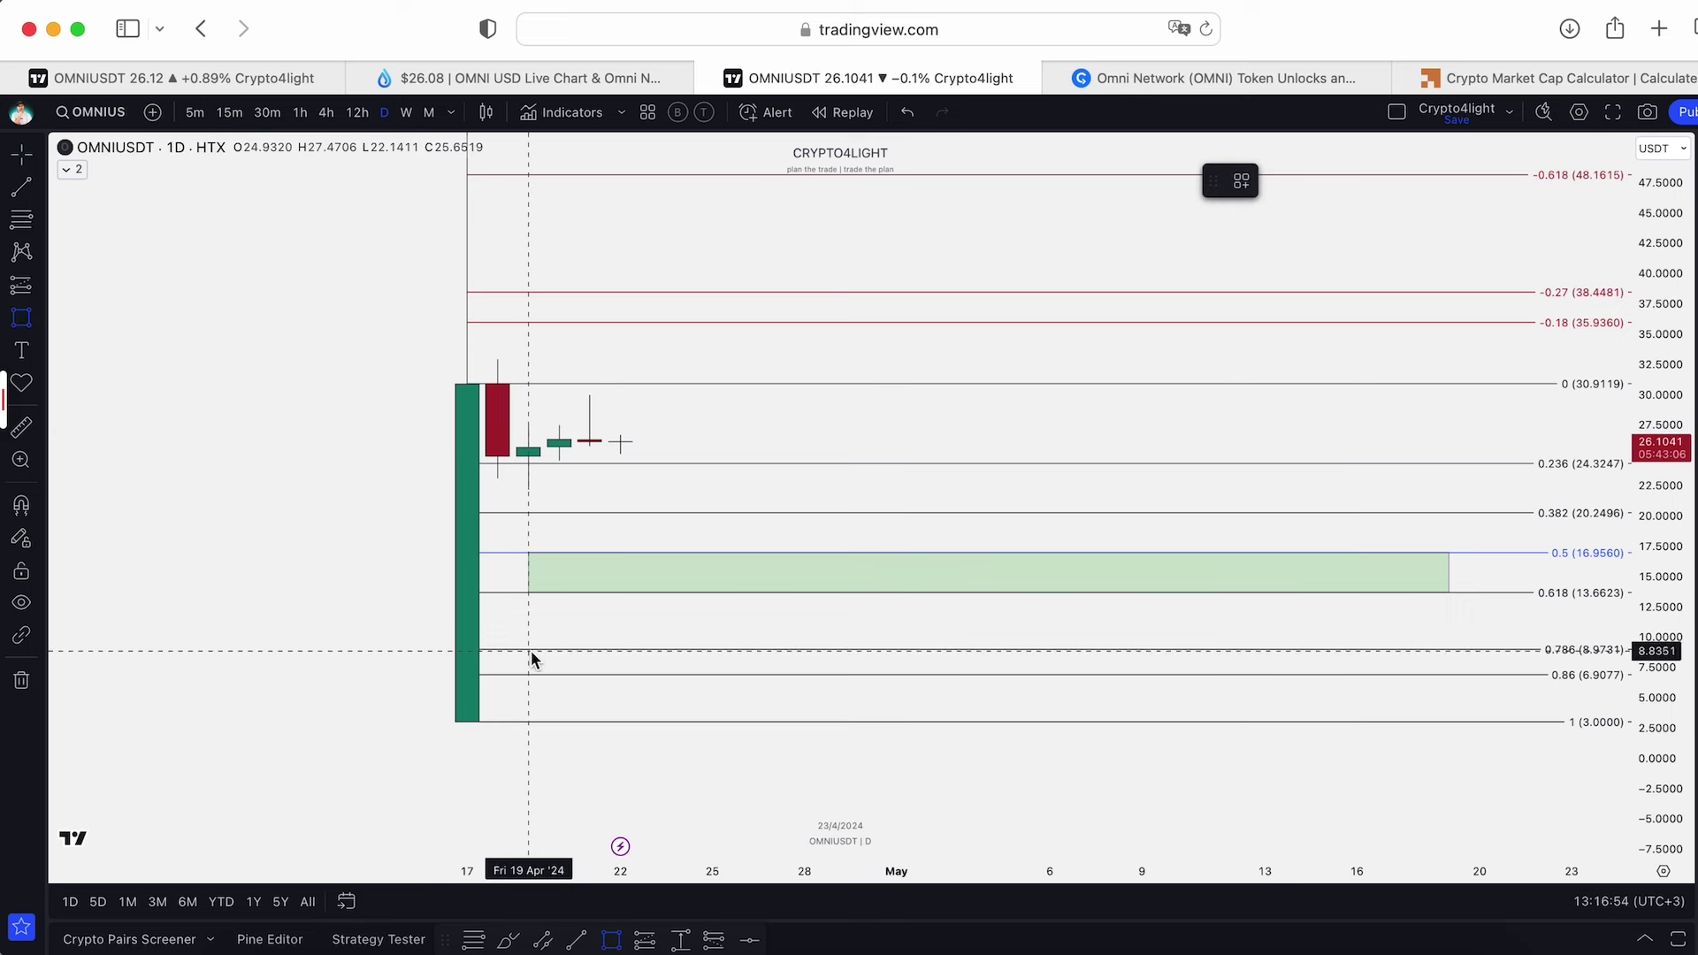
drag(528, 650, 1449, 674)
scroll(1303, 449, down, 2)
drag(1312, 429, 1254, 489)
drag(1666, 445, 1663, 546)
drag(1222, 322, 1157, 341)
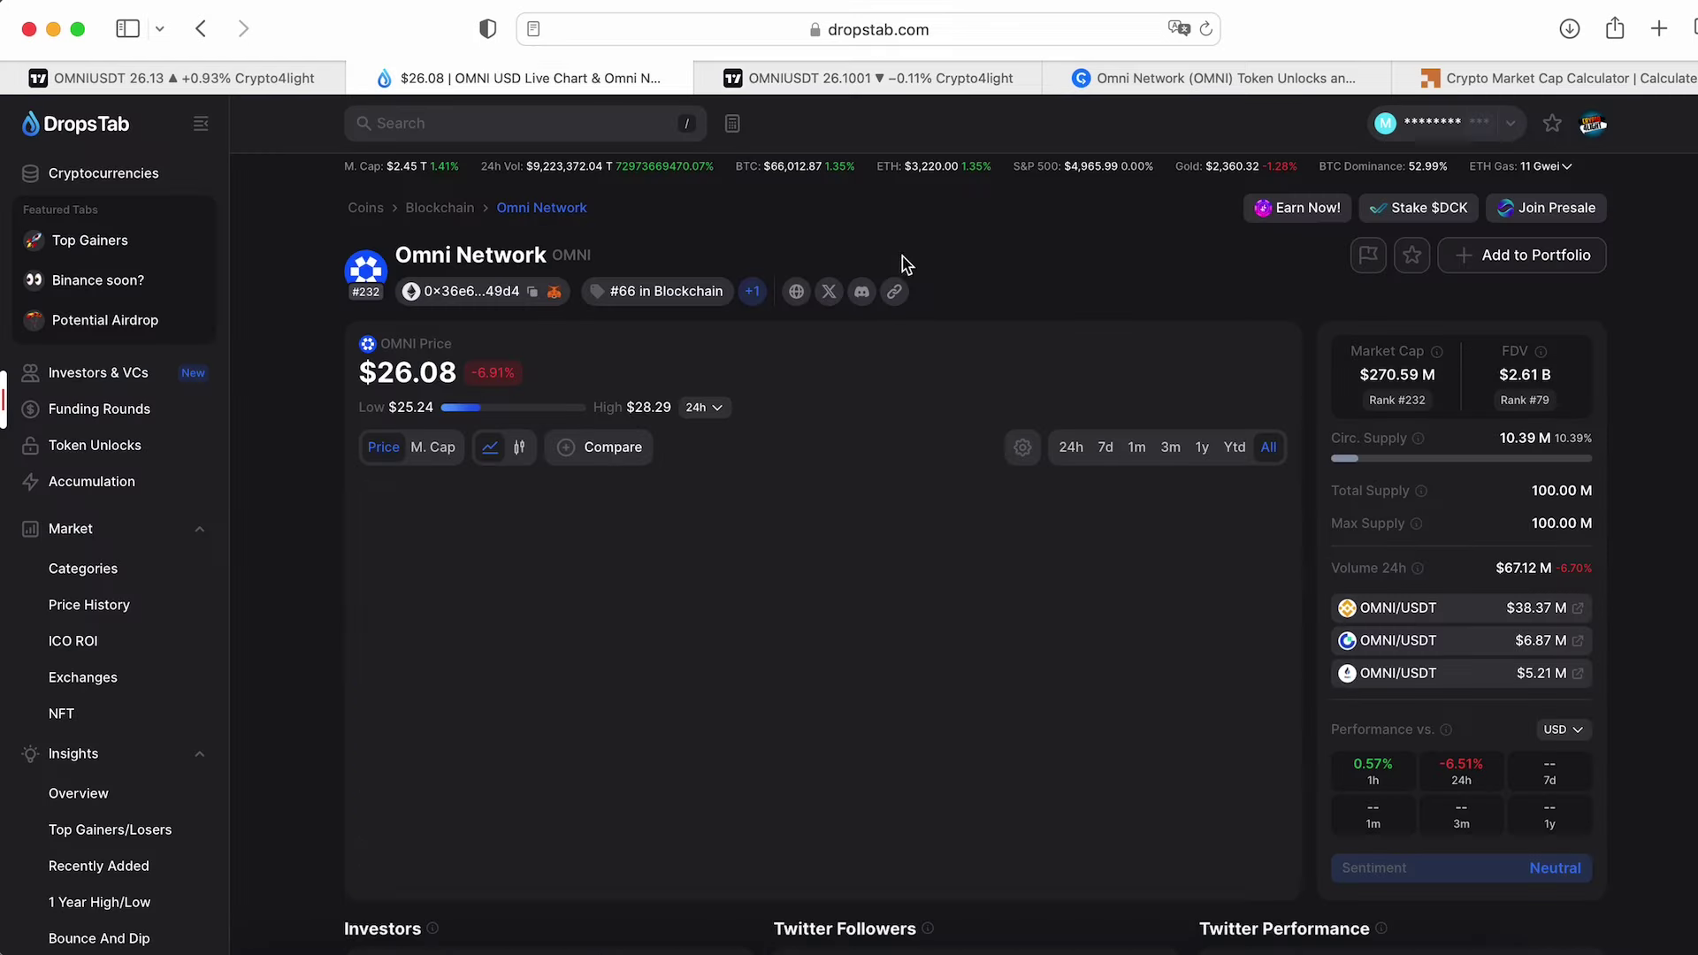
Examine Omni Network's market cap and supply on DropsTab and its token unlock events on CryptoRank
click(414, 77)
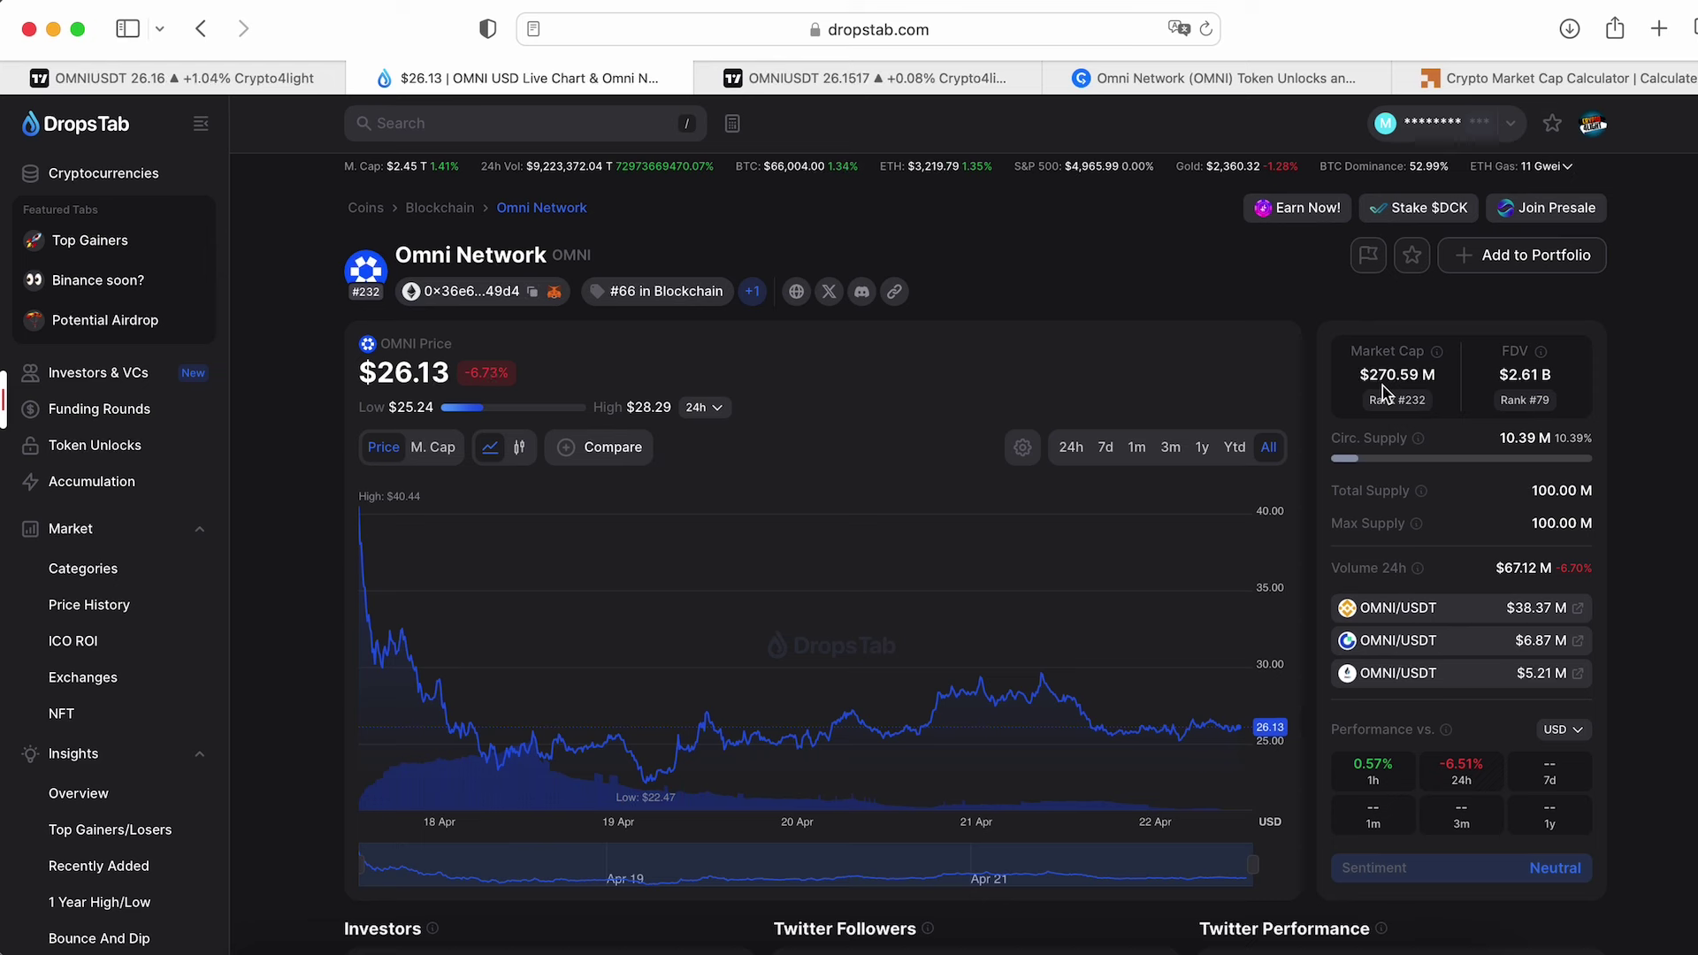
key(super+4)
scroll(1433, 425, down, 4)
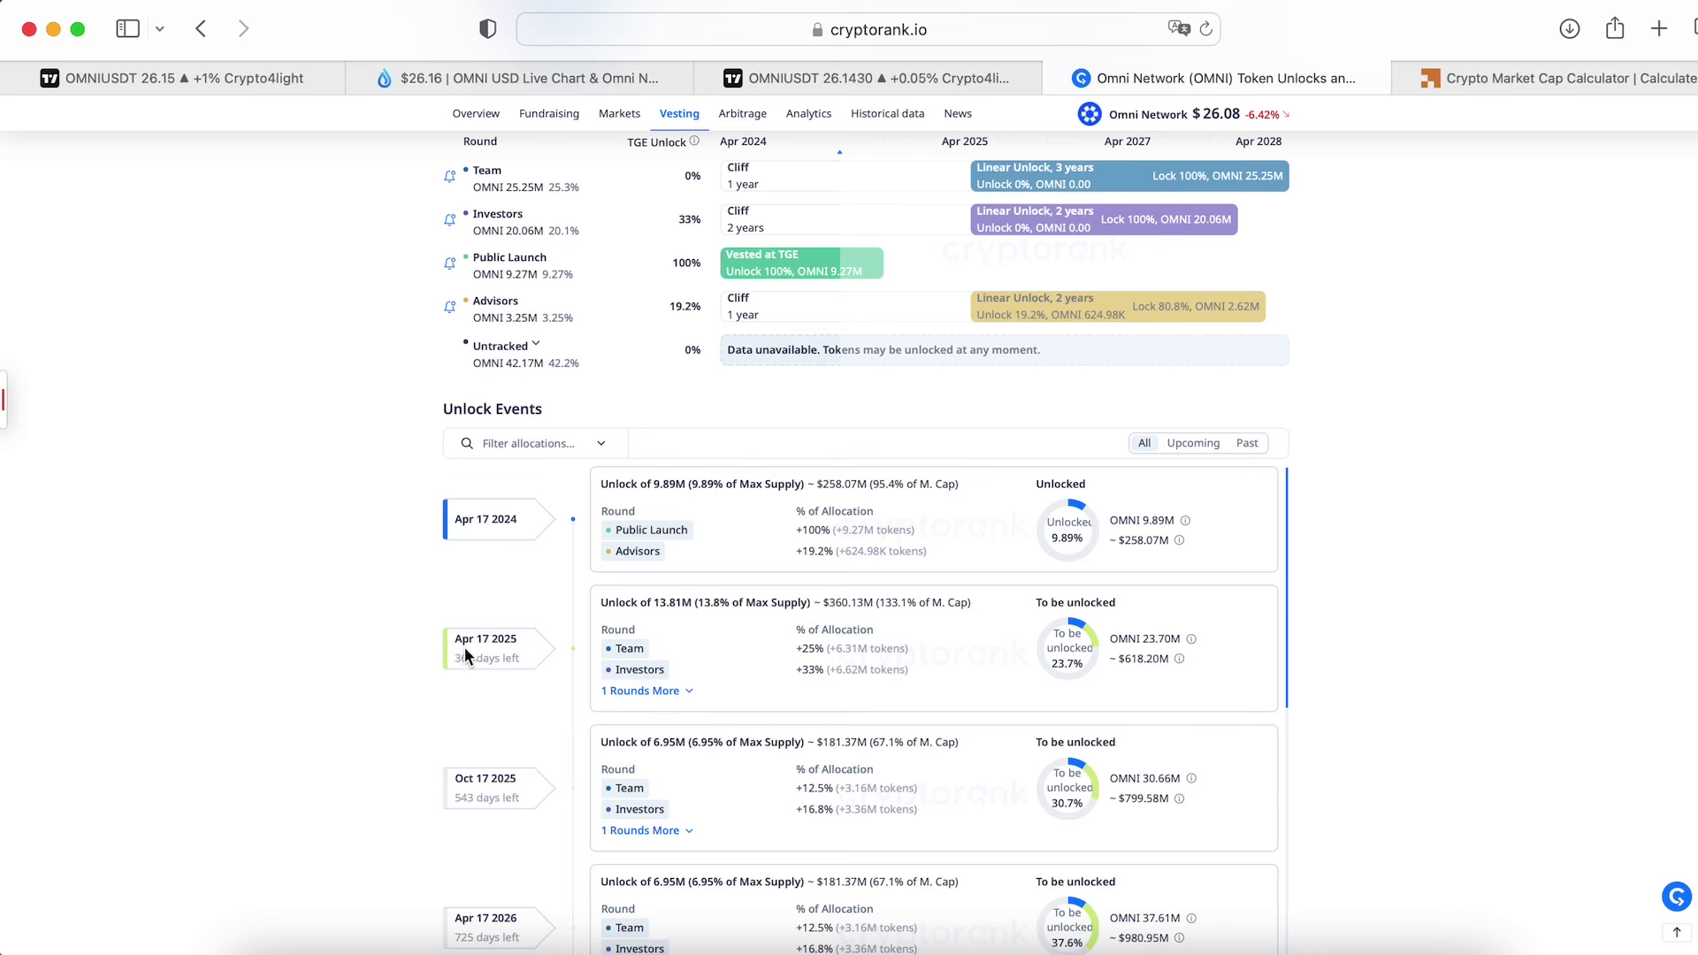
click(577, 76)
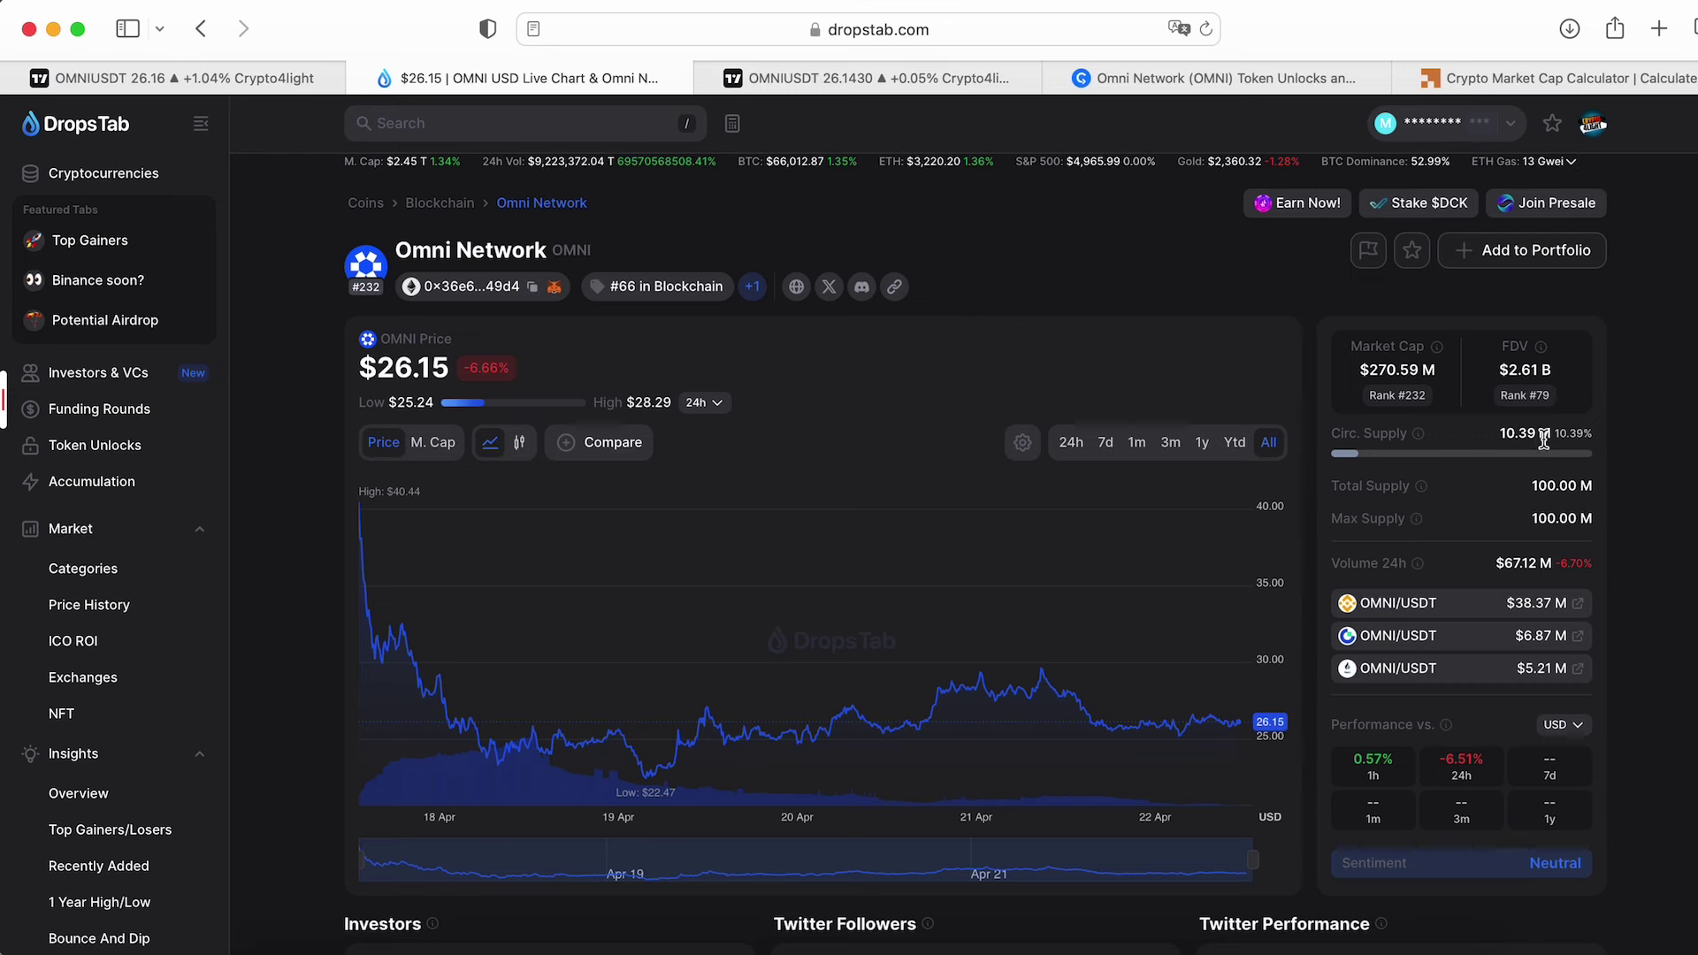
Return to the Binance OMNIUSDT chart and examine the green zone between the 0.5 and 0.618 levels
click(136, 78)
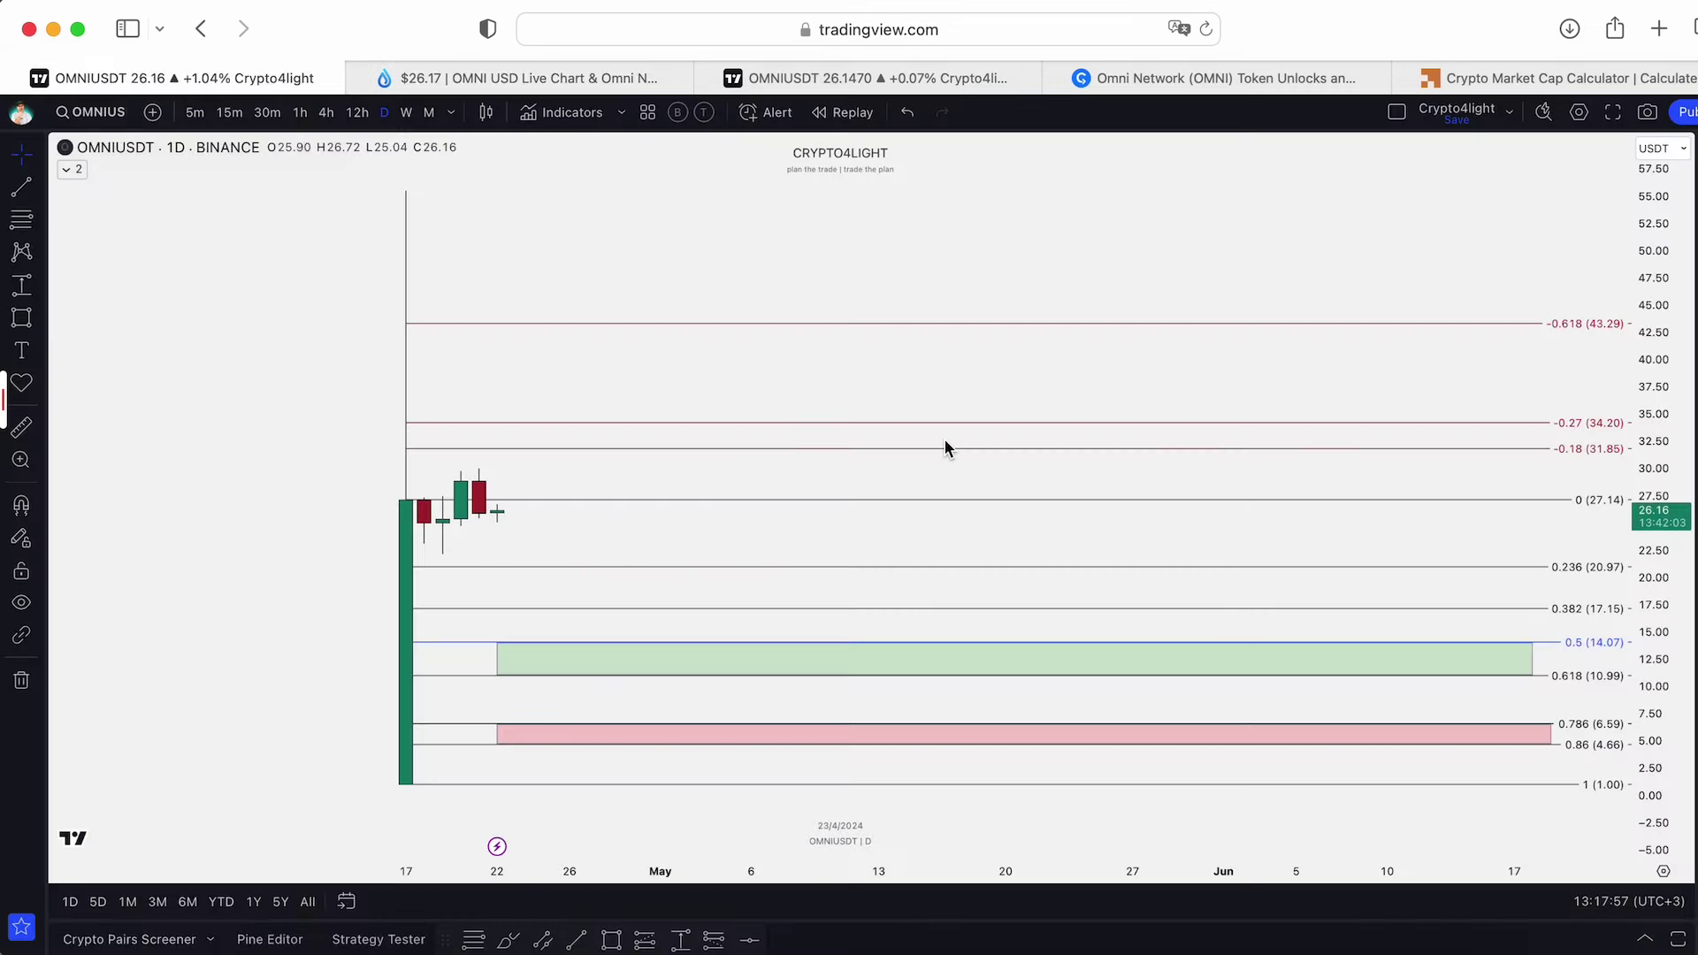
drag(843, 370, 833, 347)
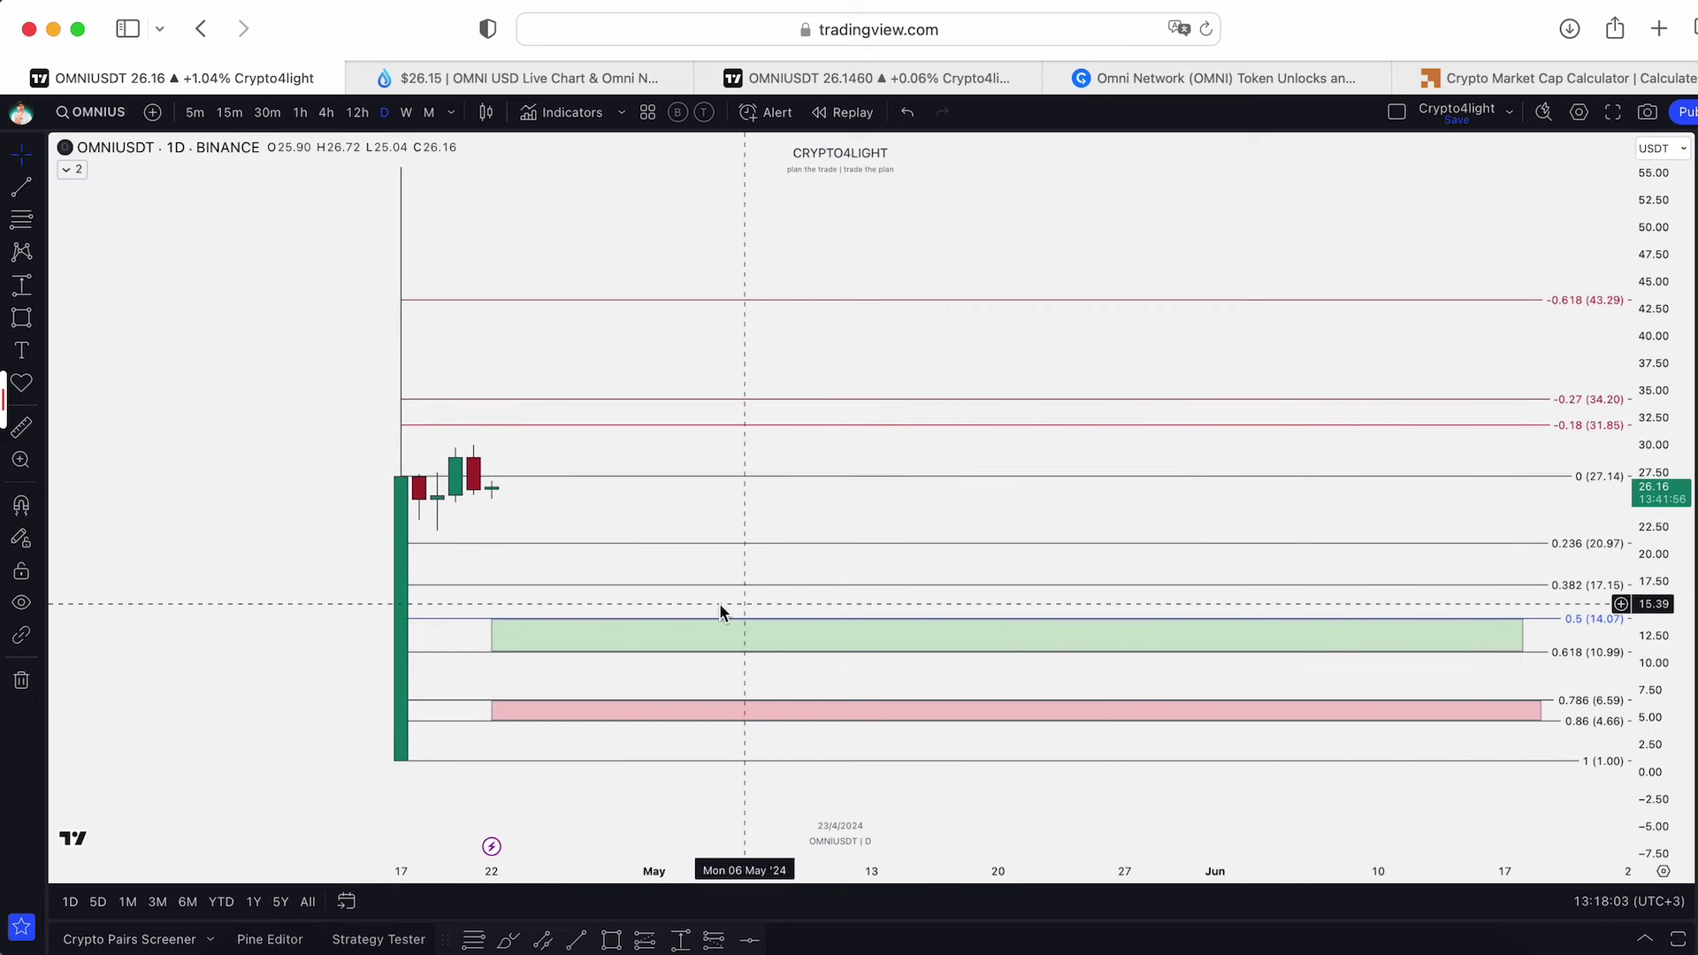
click(1512, 624)
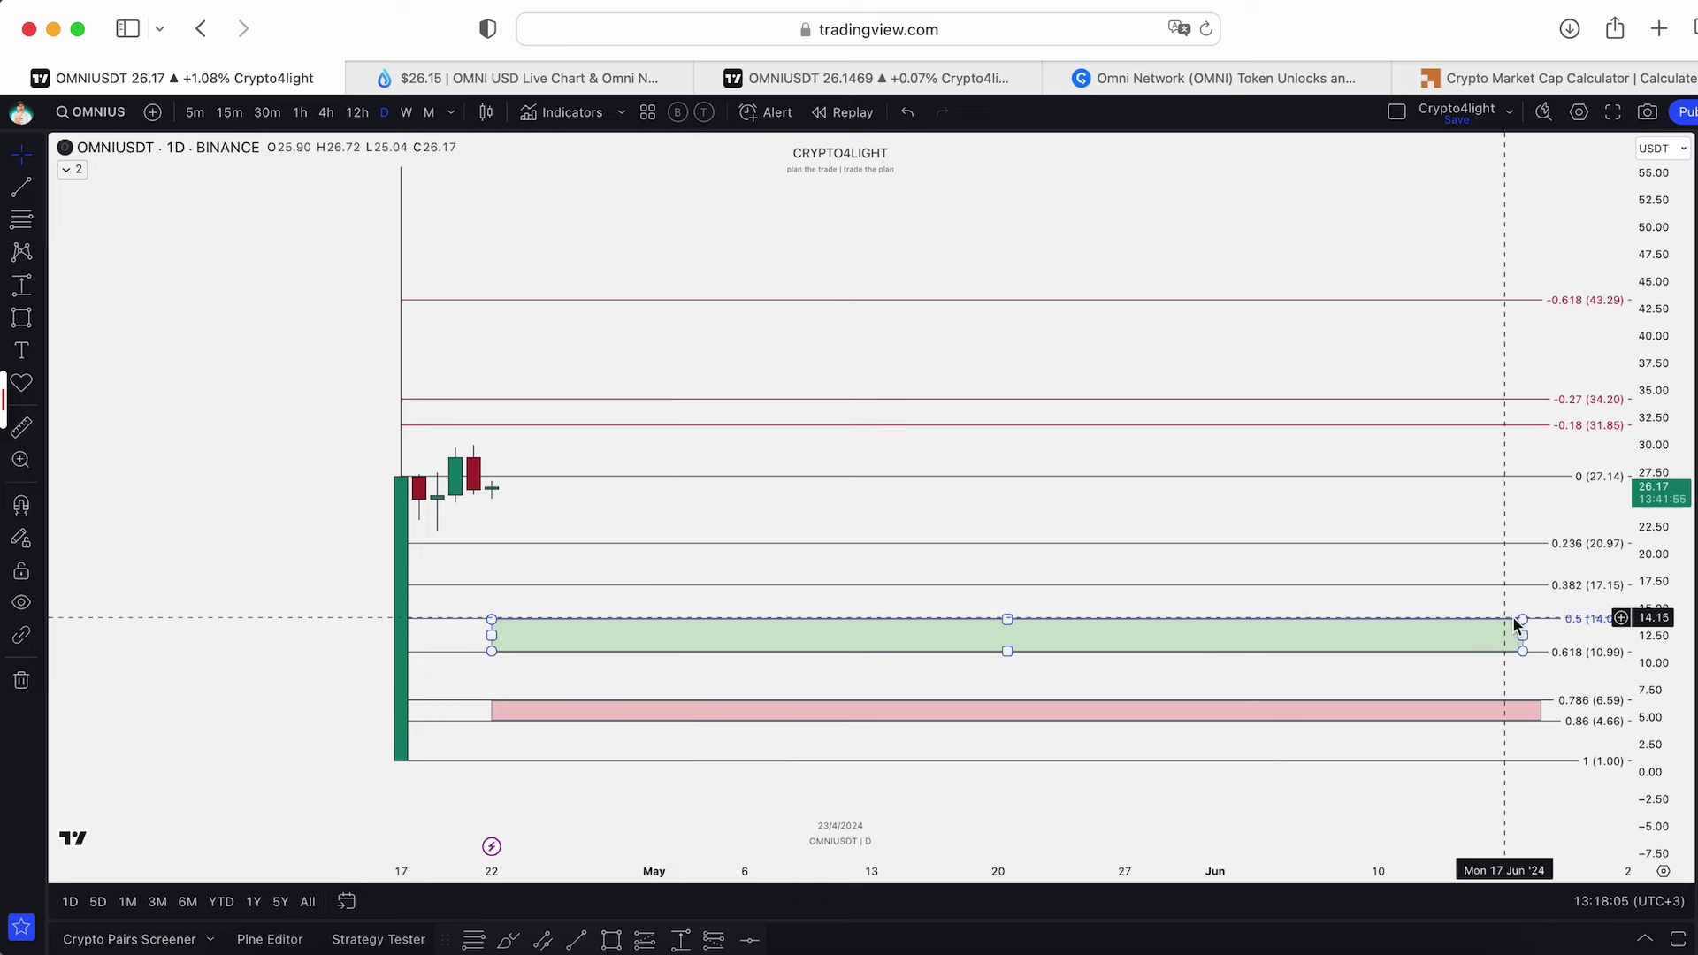
click(887, 519)
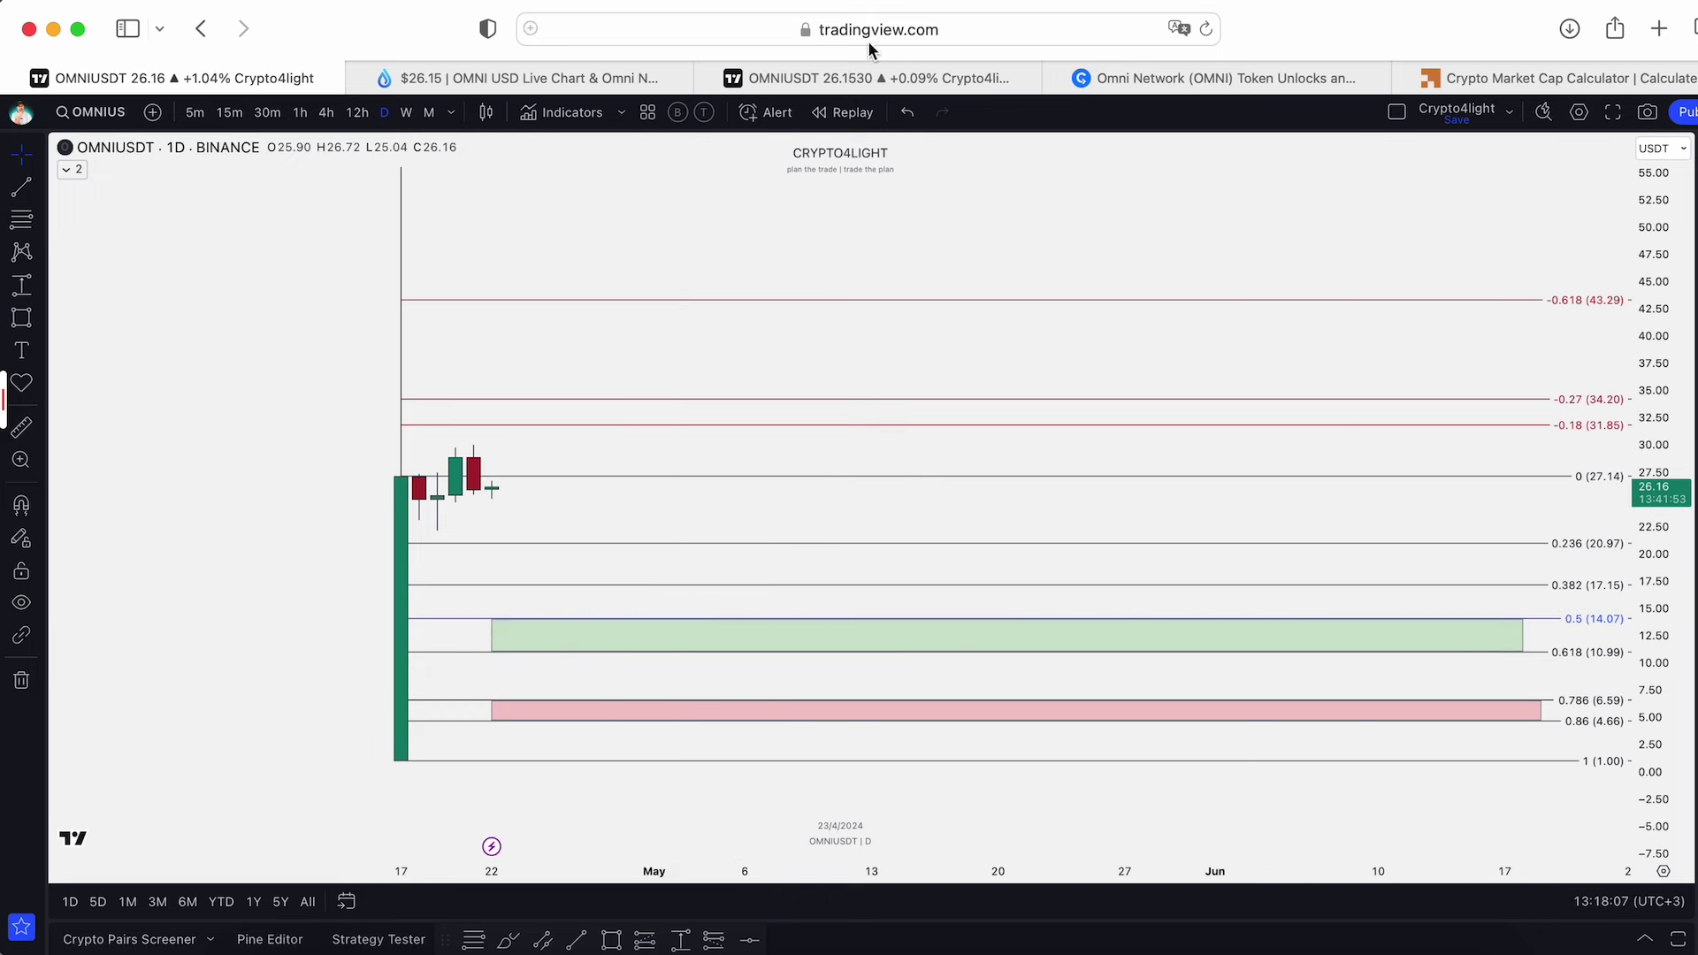
click(713, 634)
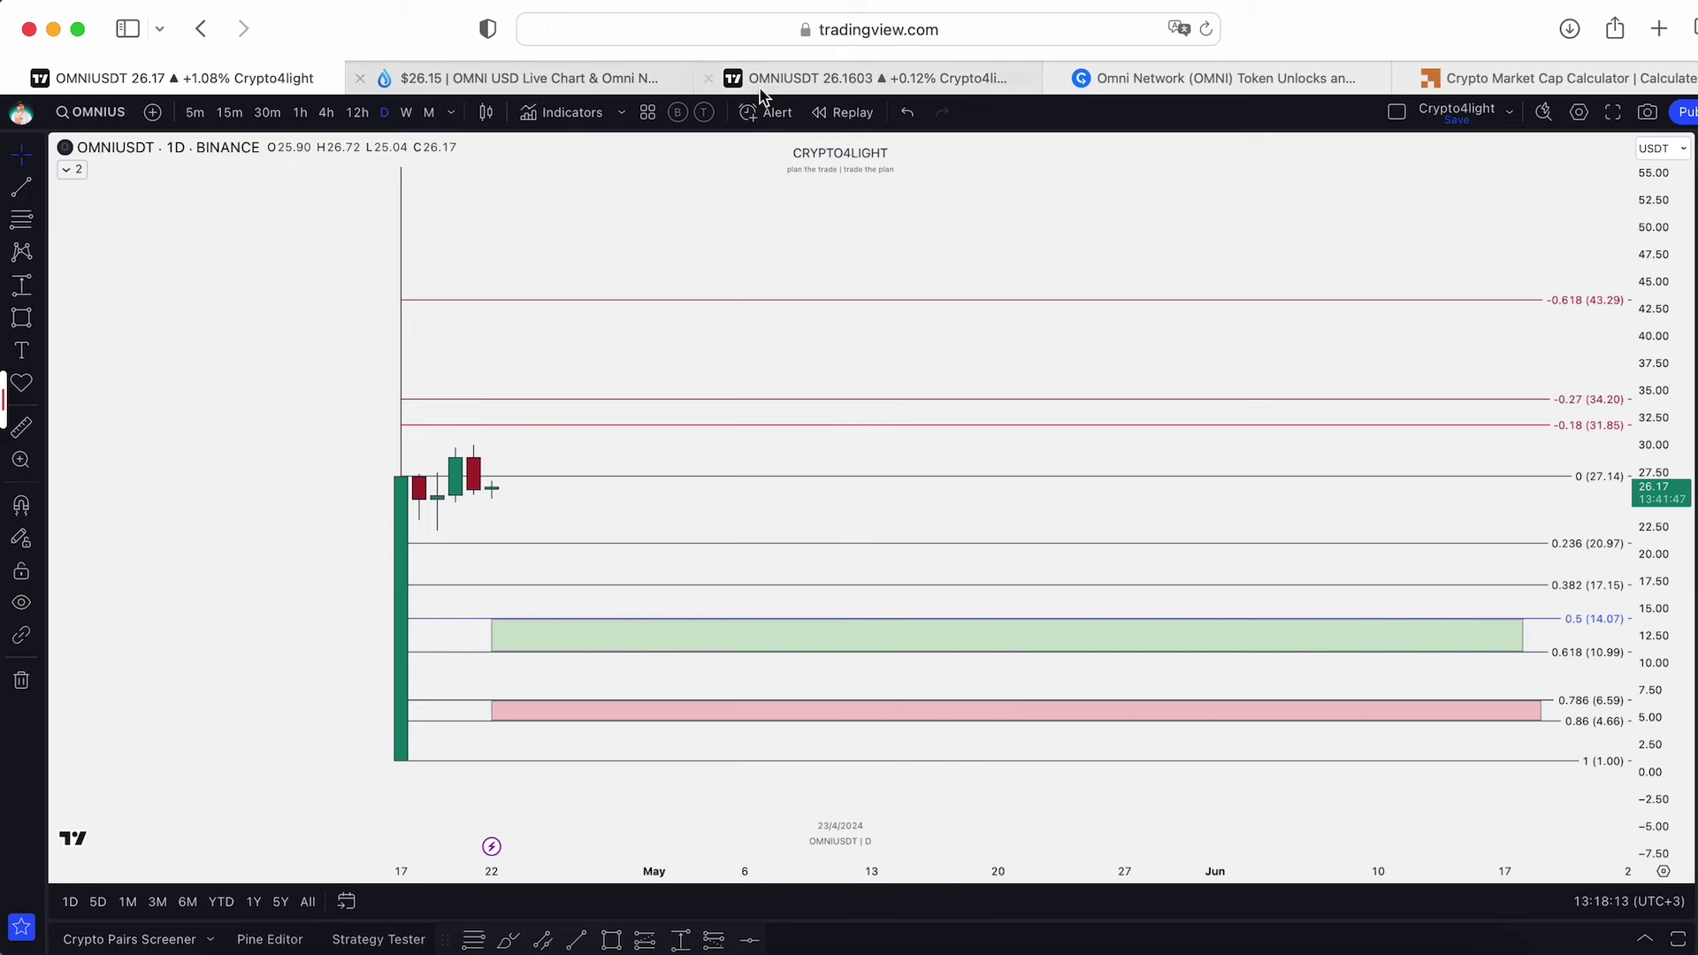
Compare the marked zones on the HTX chart with the Binance chart, and examine Binance's upper extension levels and first-day high
click(796, 78)
click(845, 619)
click(371, 360)
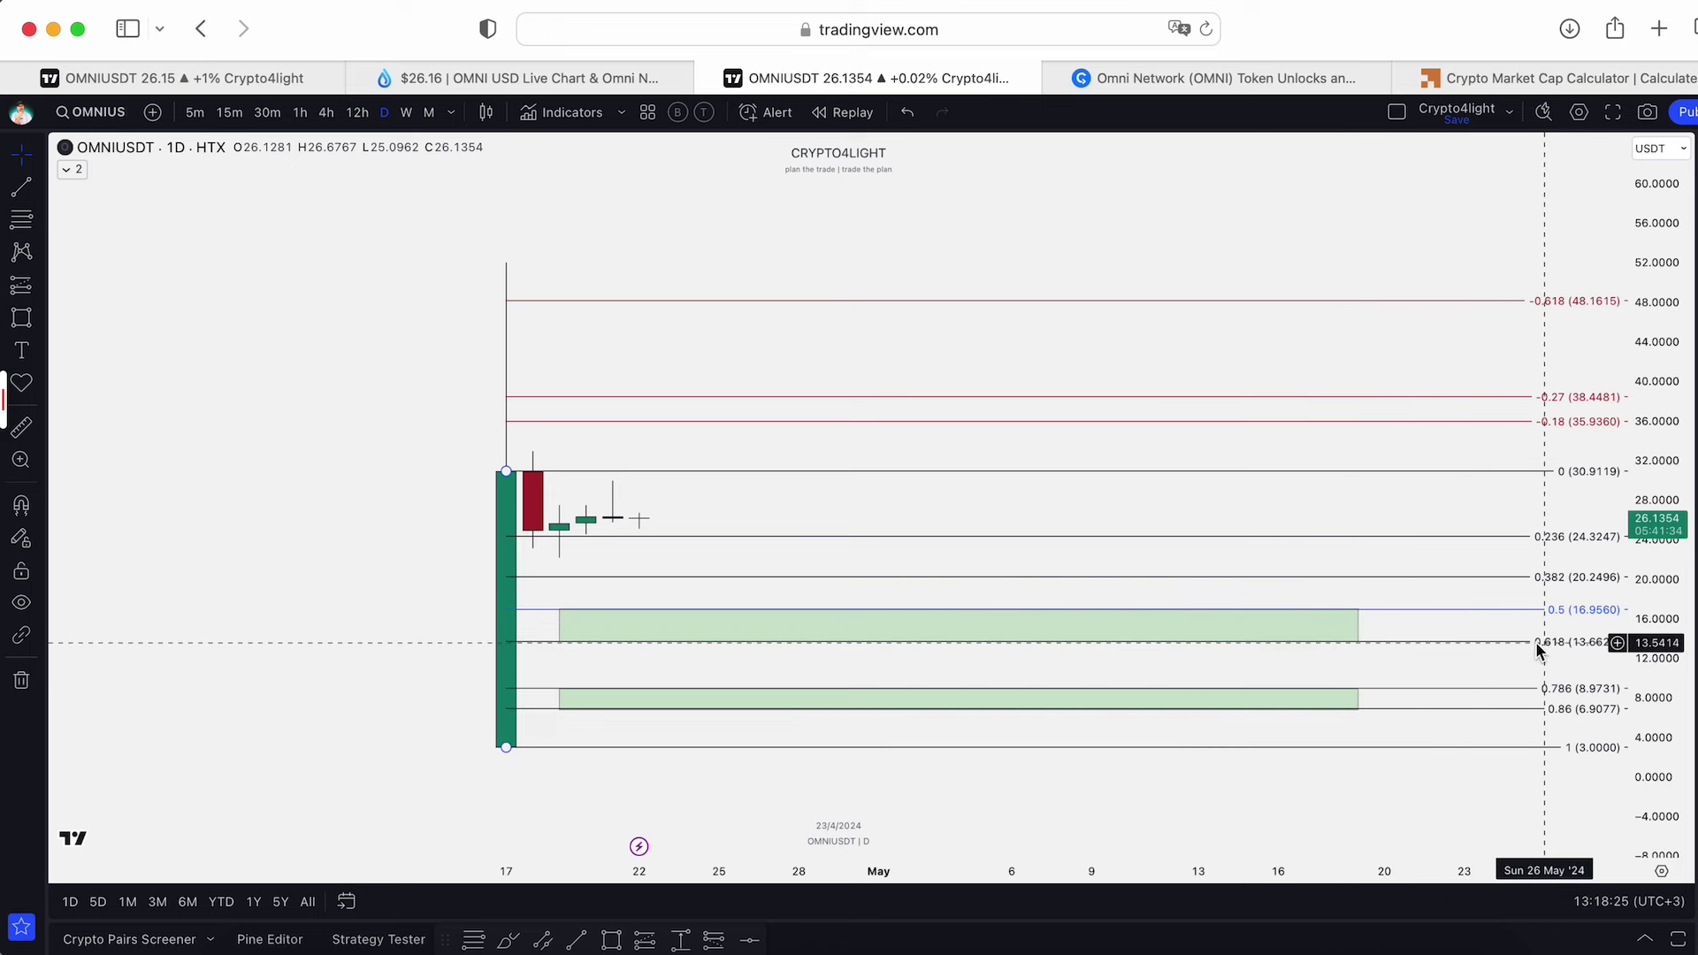
click(257, 78)
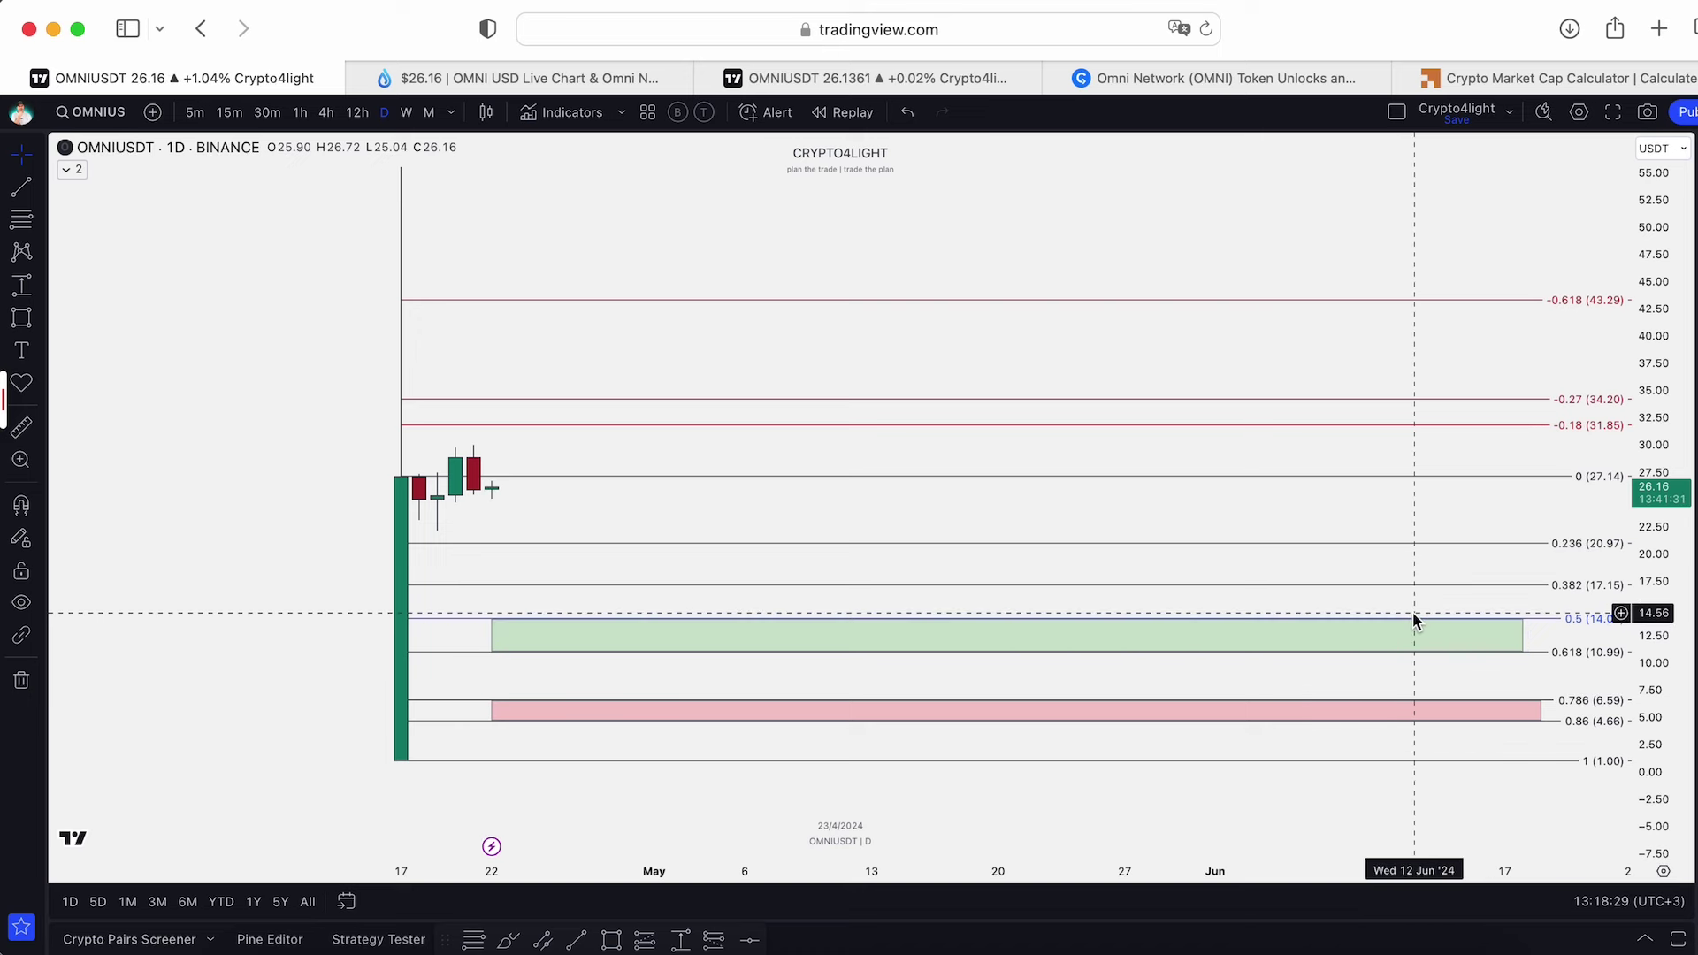
drag(826, 348, 718, 396)
drag(606, 237, 617, 250)
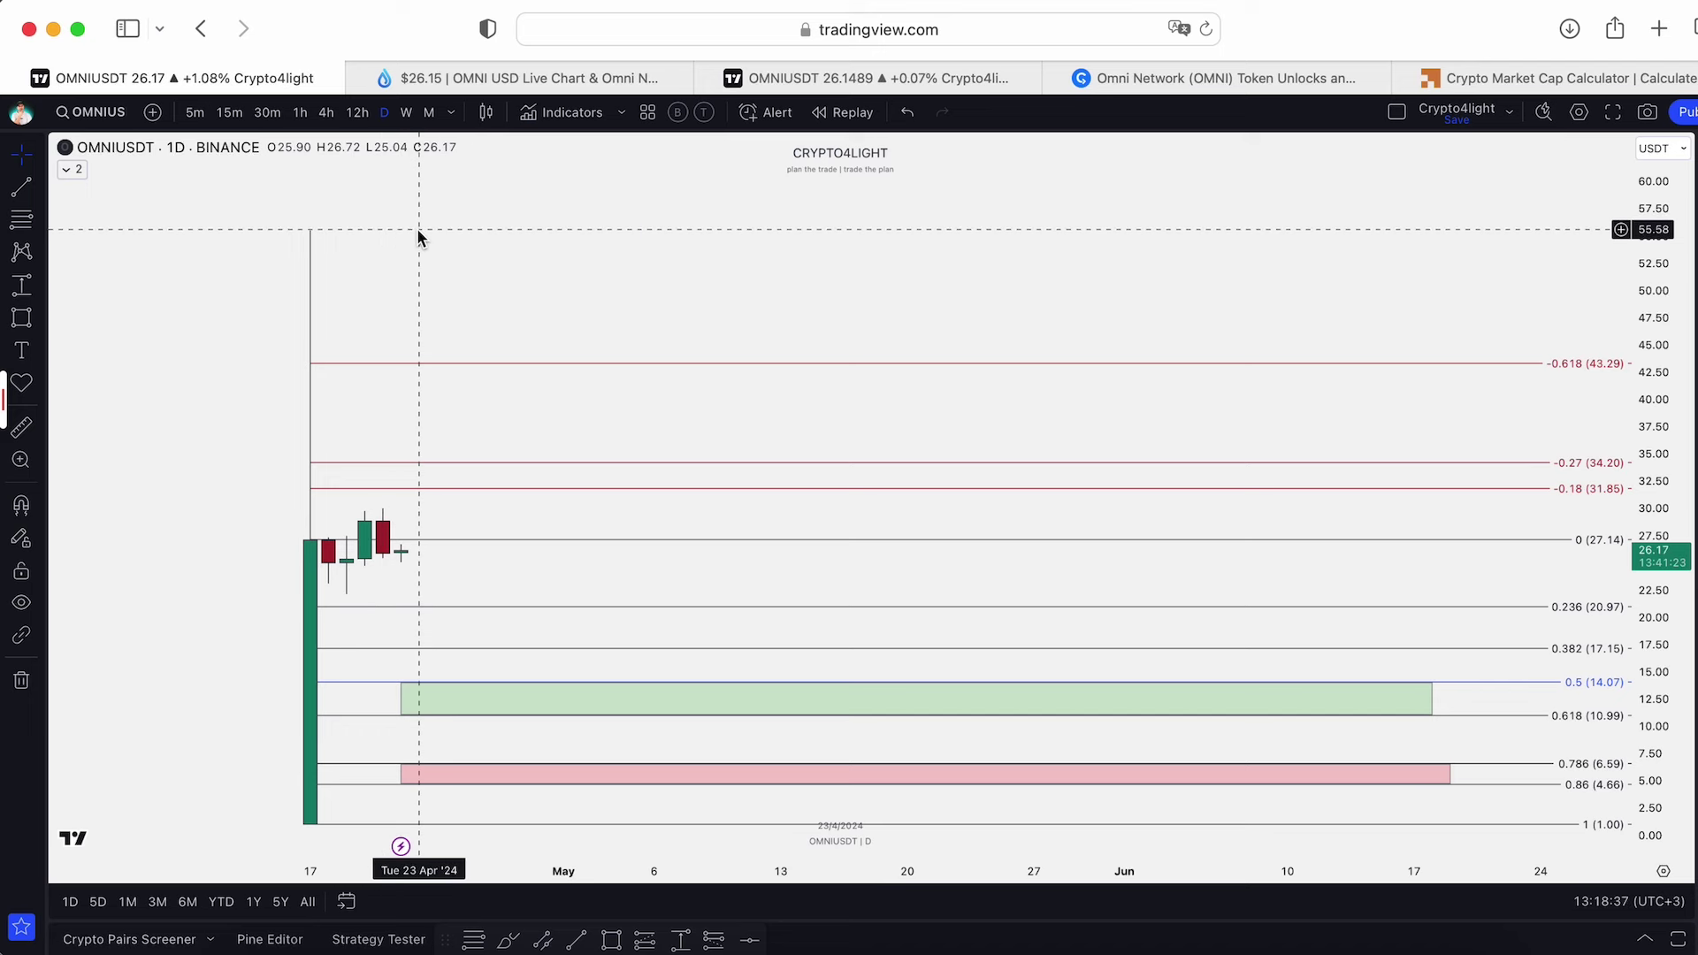
On the HTX OMNIUSDT chart, draw a rectangle between the -0.18 and -0.27 levels, spanning 25 April to 23 May
click(743, 78)
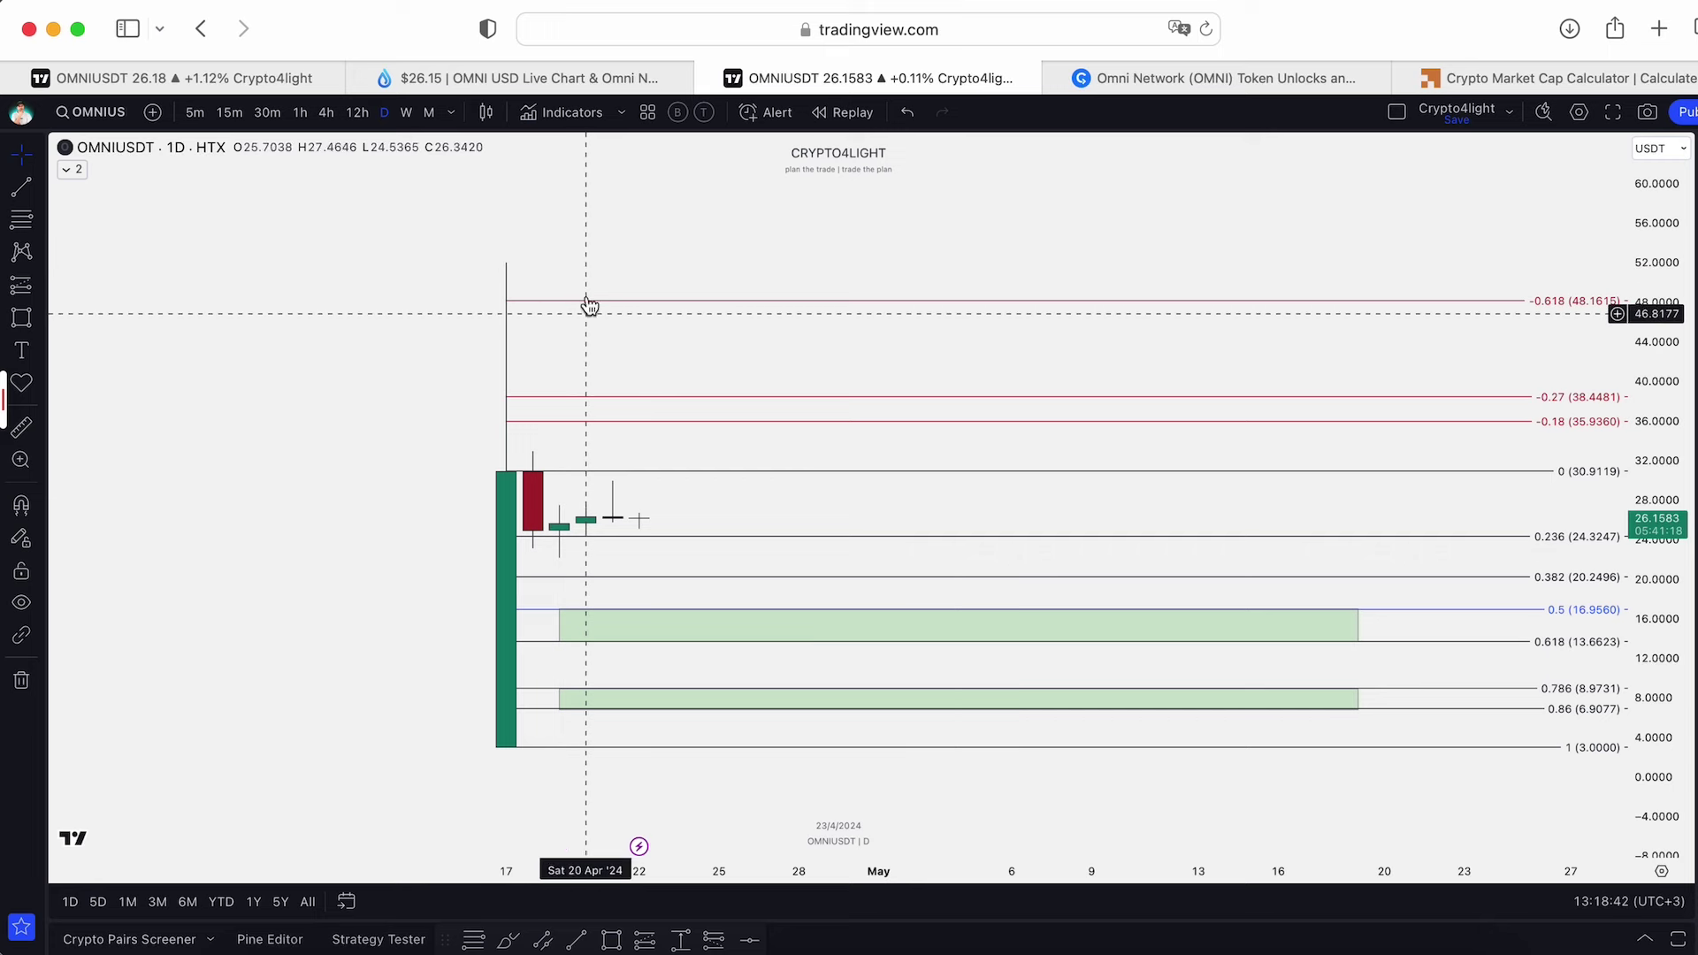
drag(656, 237, 552, 233)
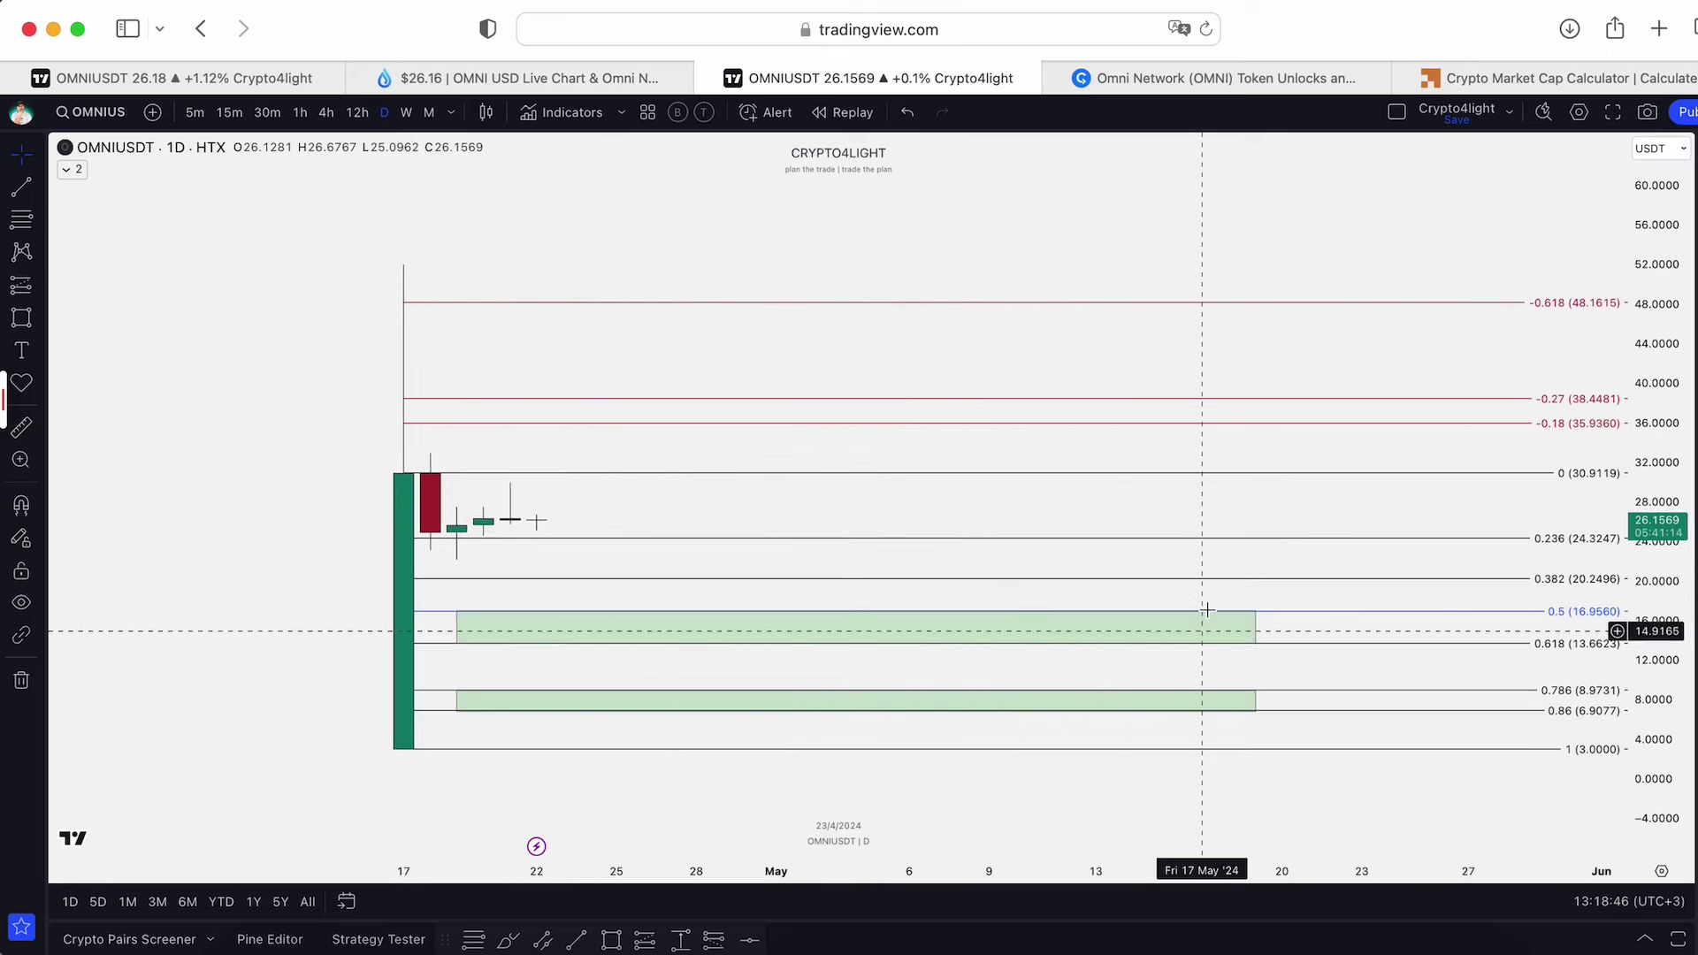
click(1253, 627)
drag(879, 501, 876, 457)
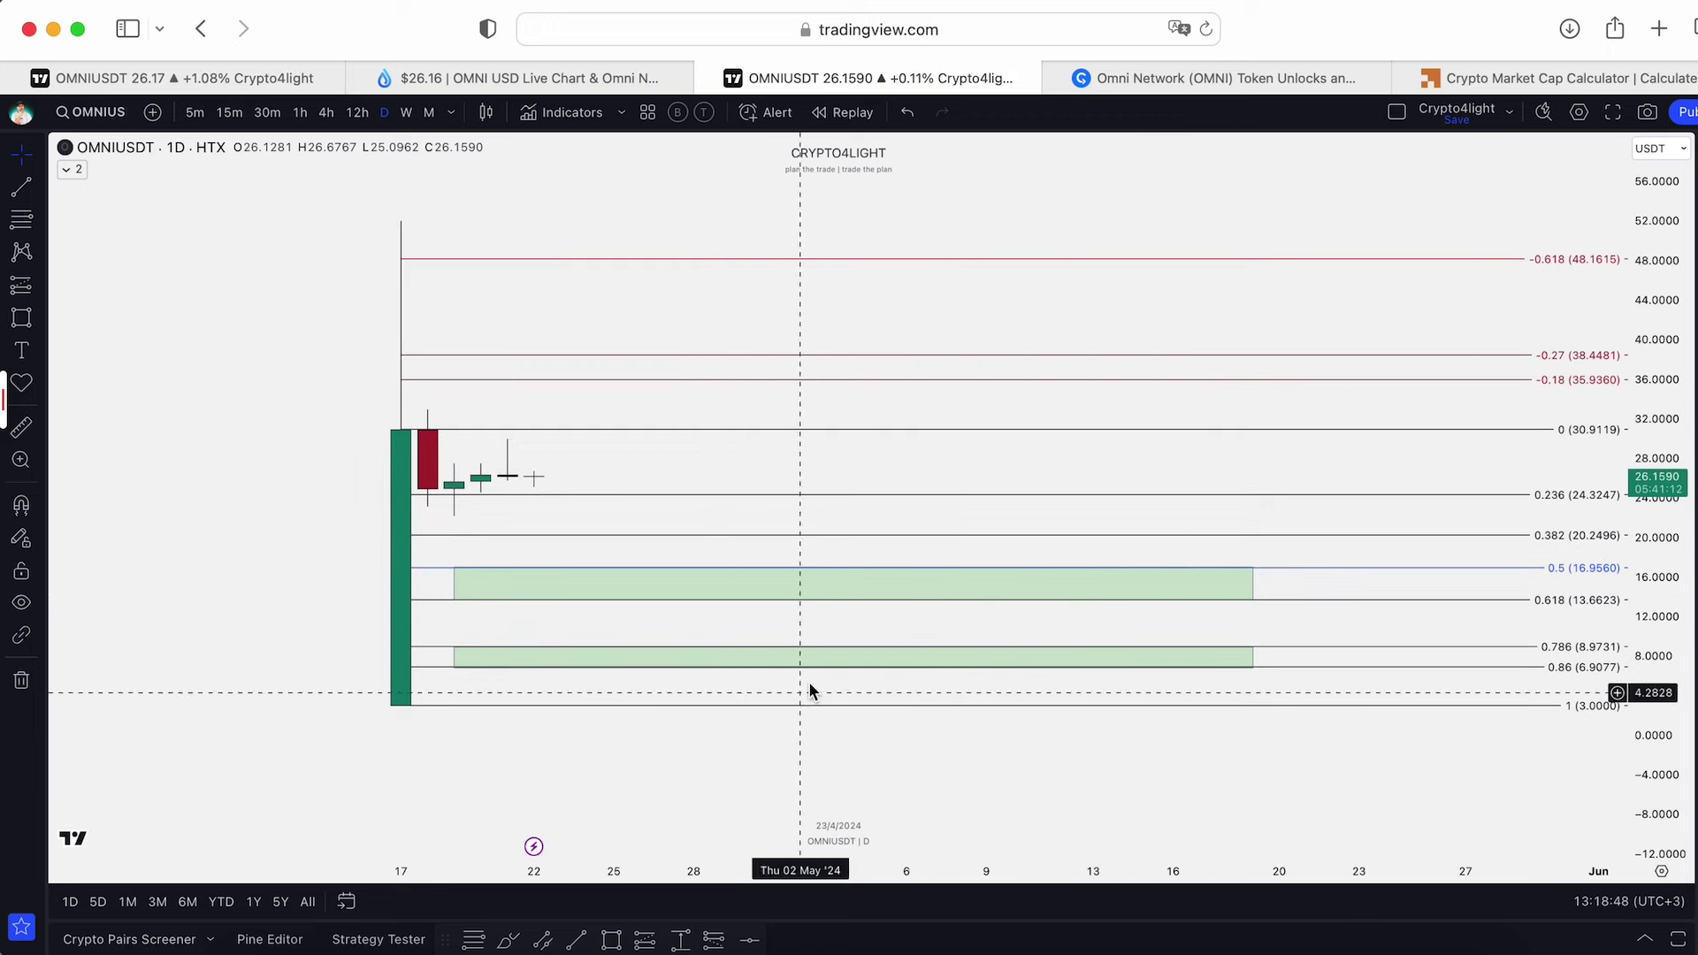
drag(749, 469, 713, 530)
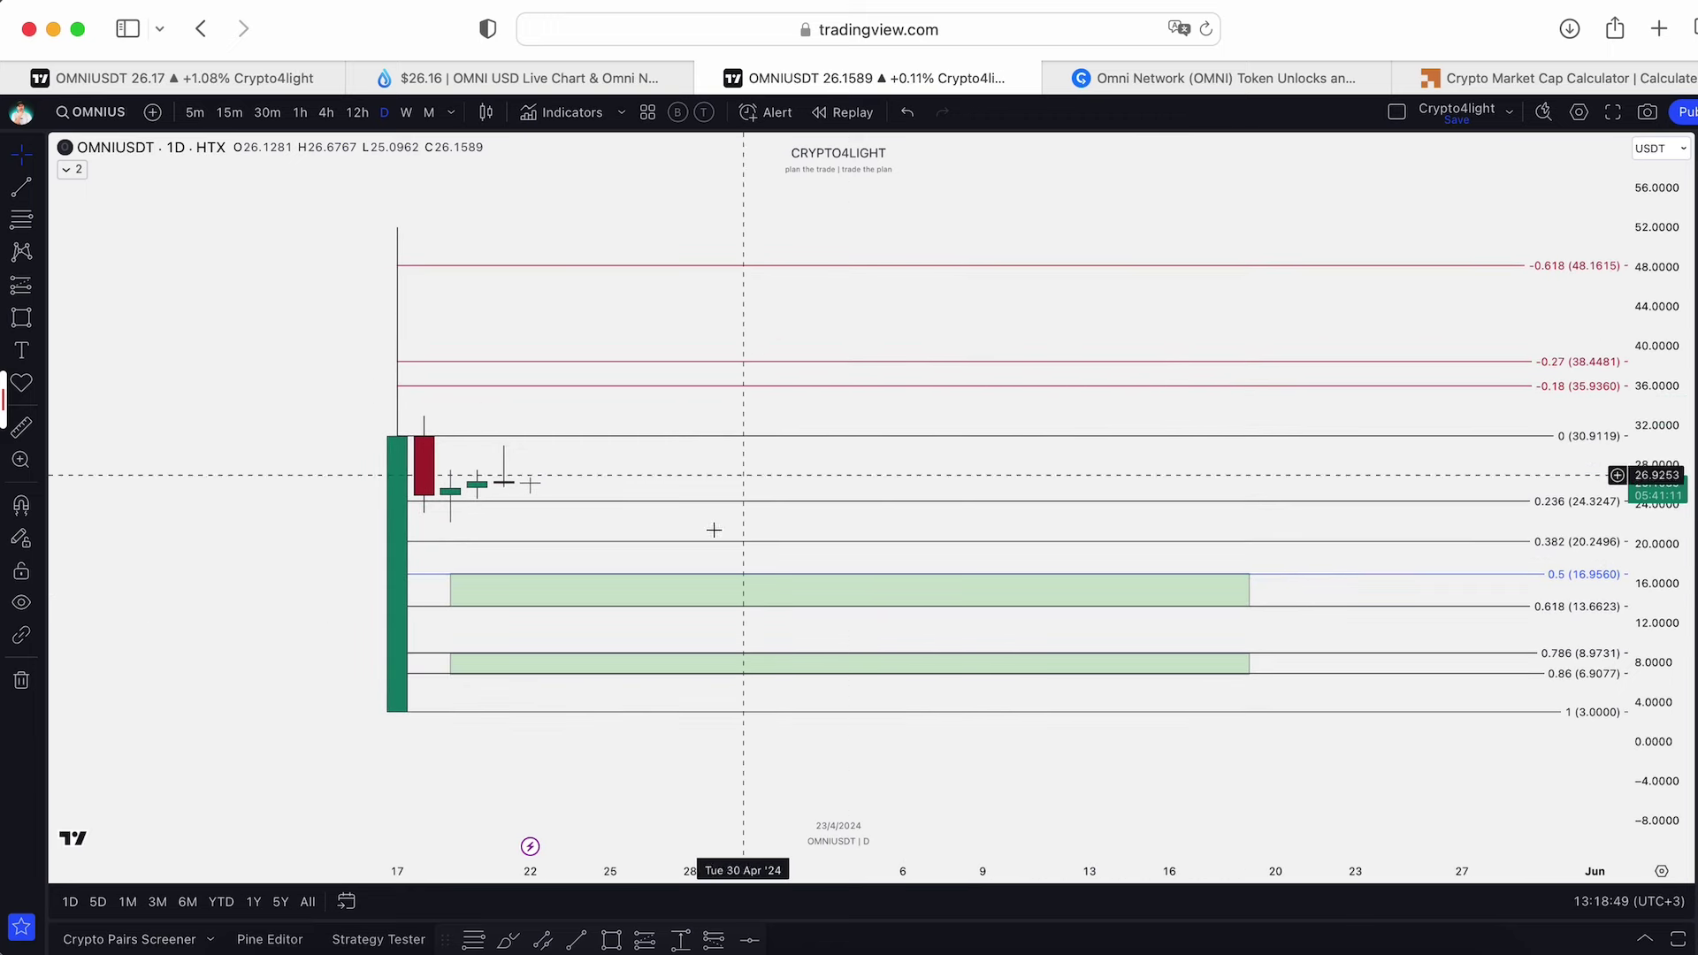
click(610, 939)
click(610, 364)
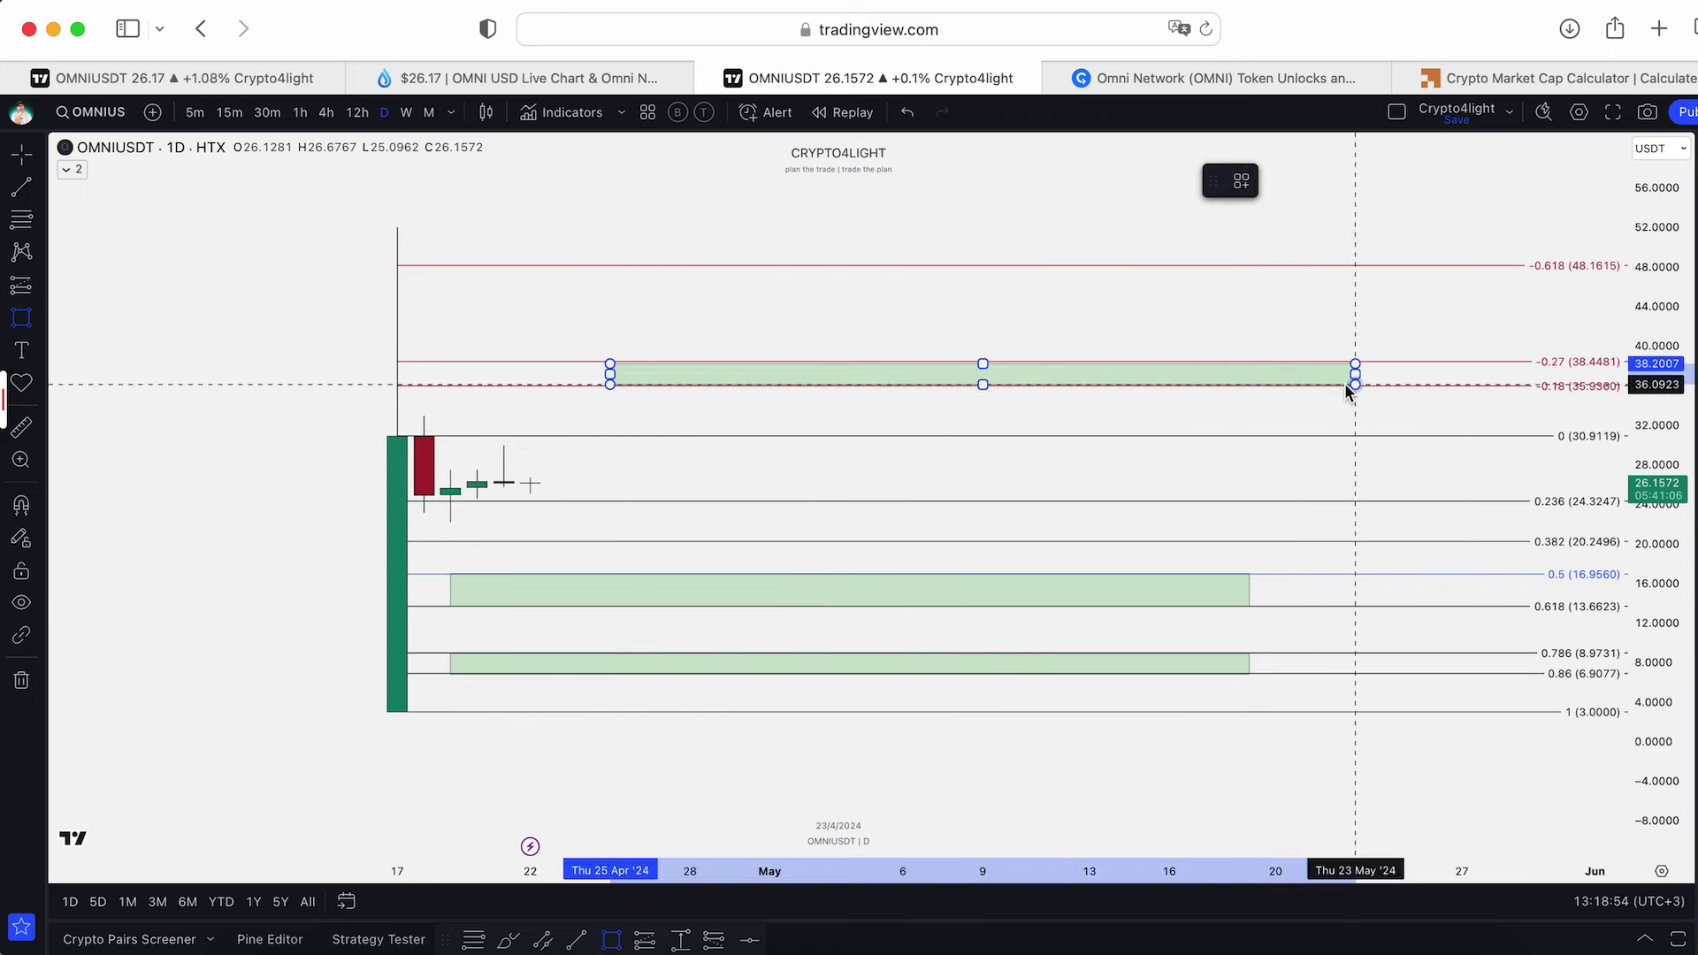
click(1353, 385)
drag(1355, 364, 1355, 361)
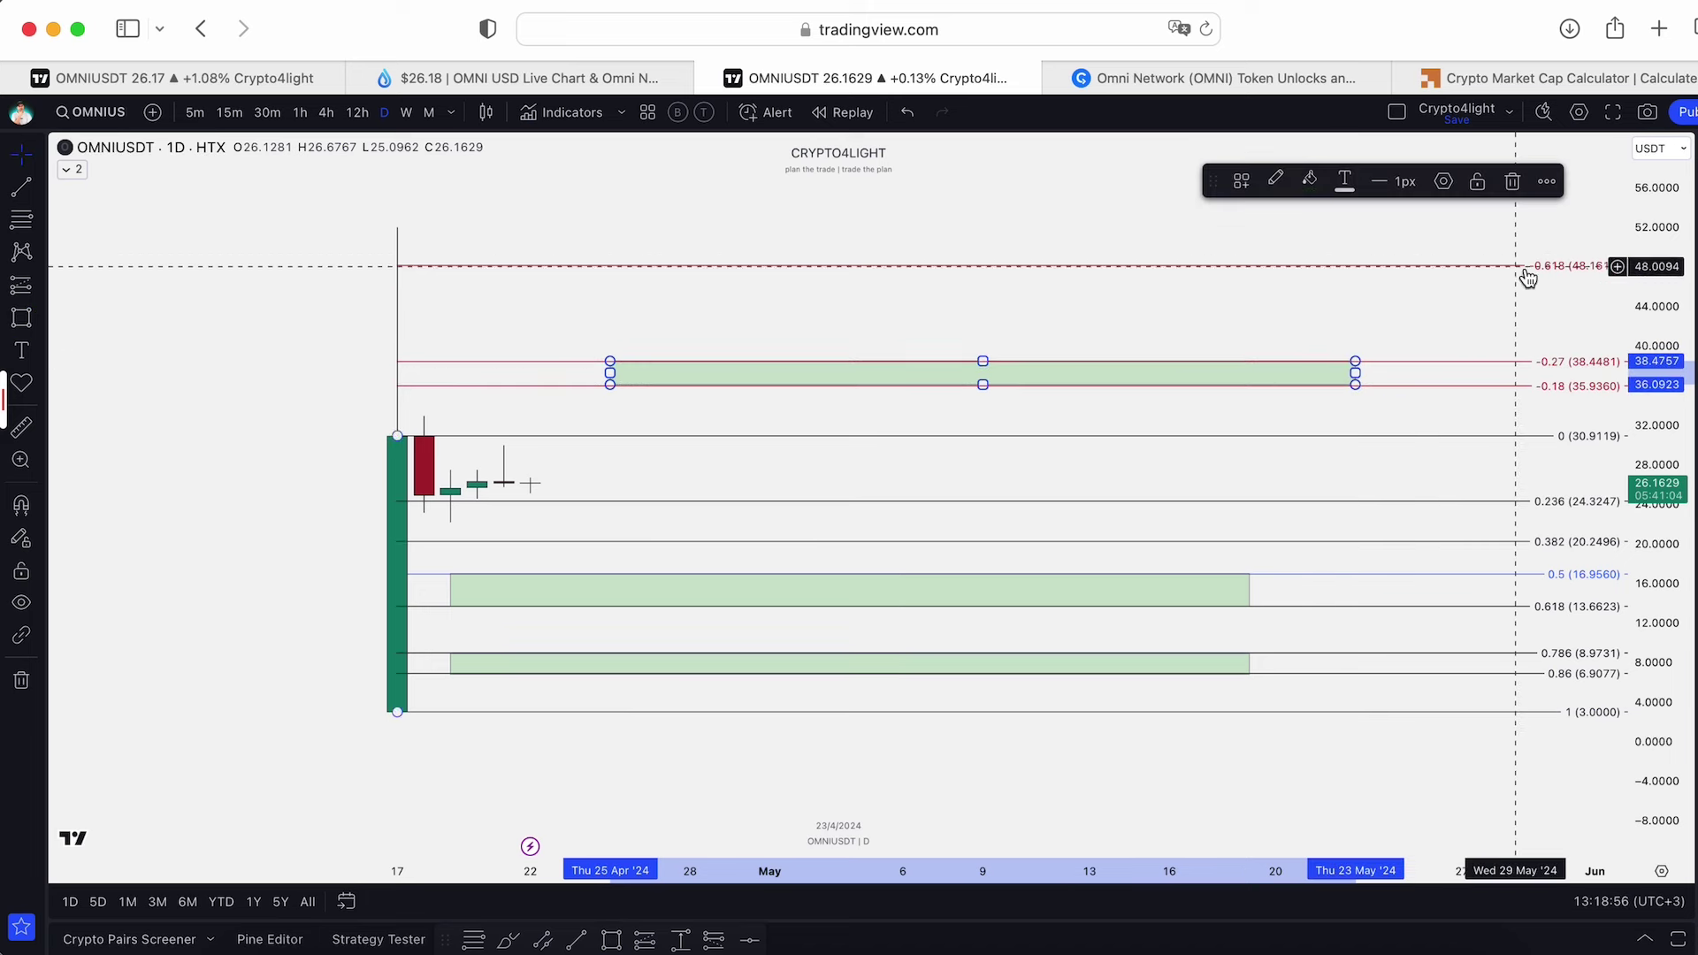
Measure the HTX price range from about 14 near the 0.618 level up to about 52 at the first-day high
click(680, 939)
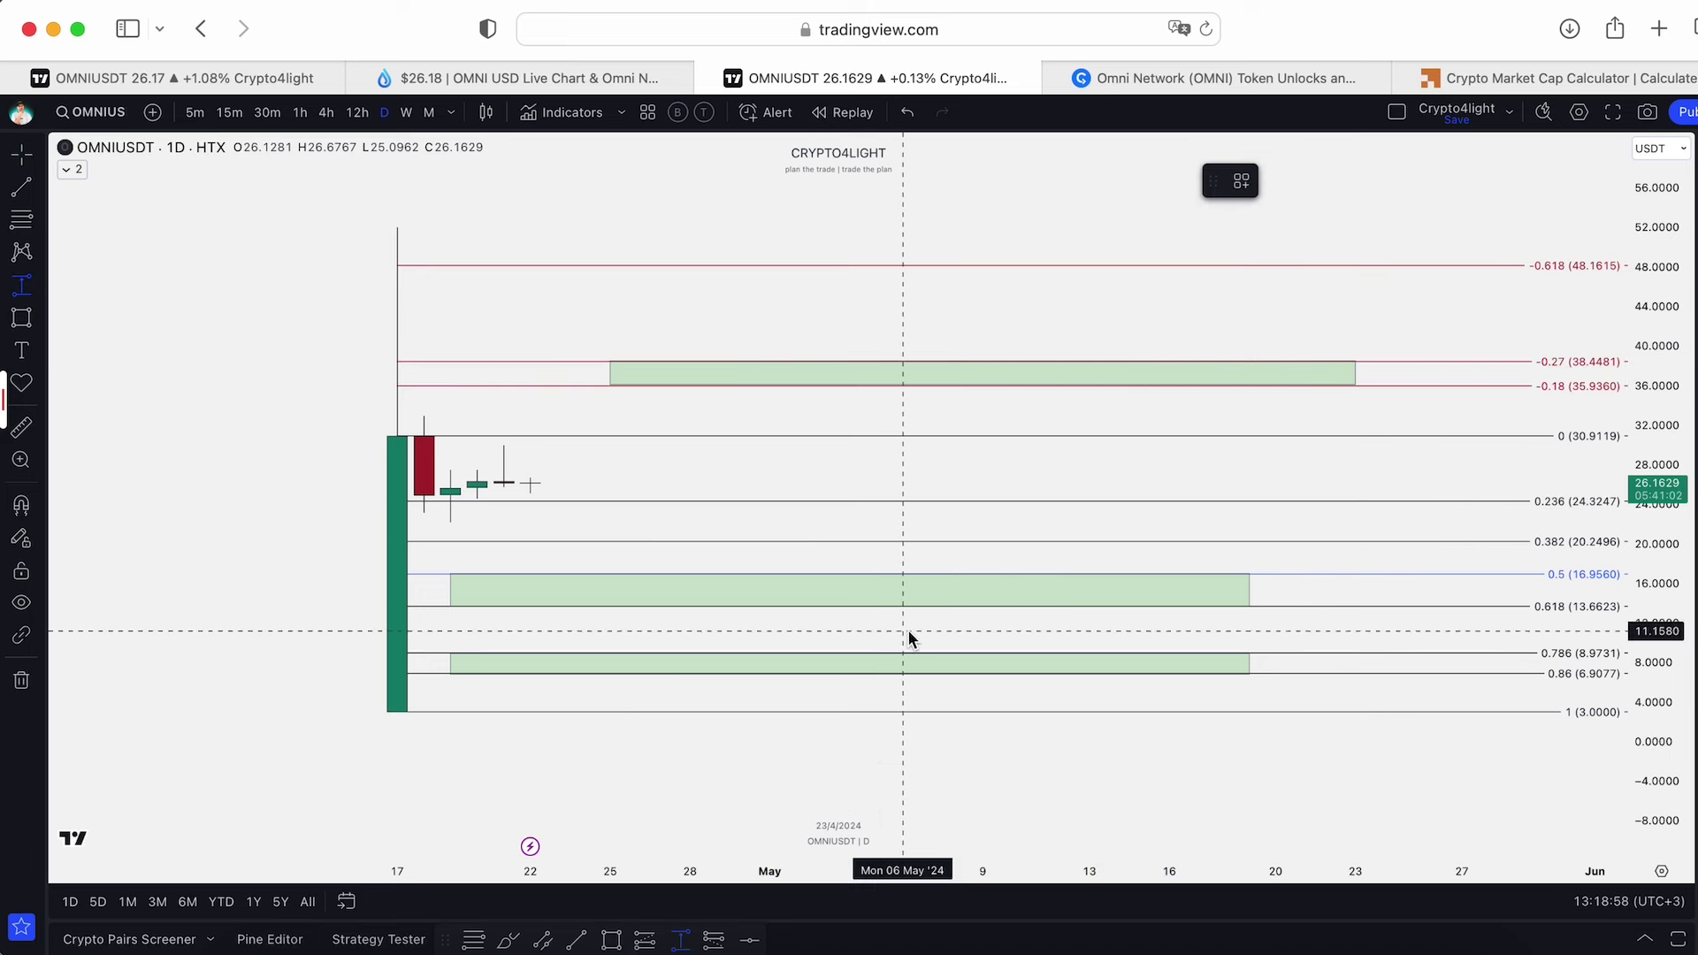
click(956, 603)
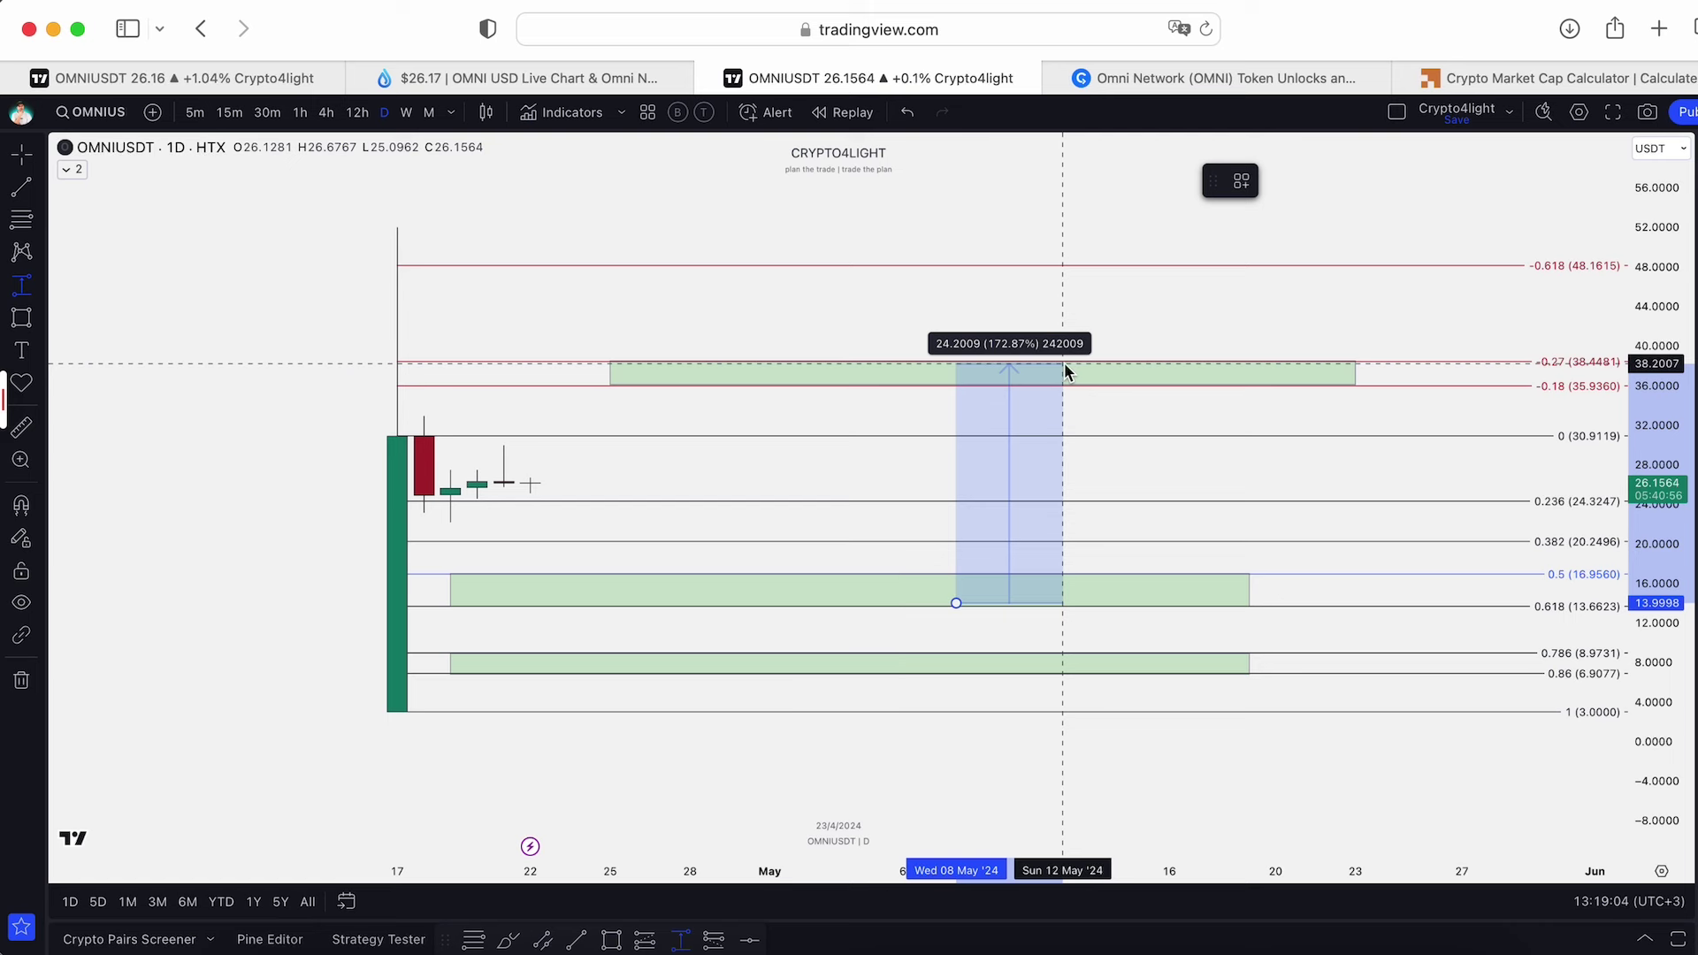
click(1089, 230)
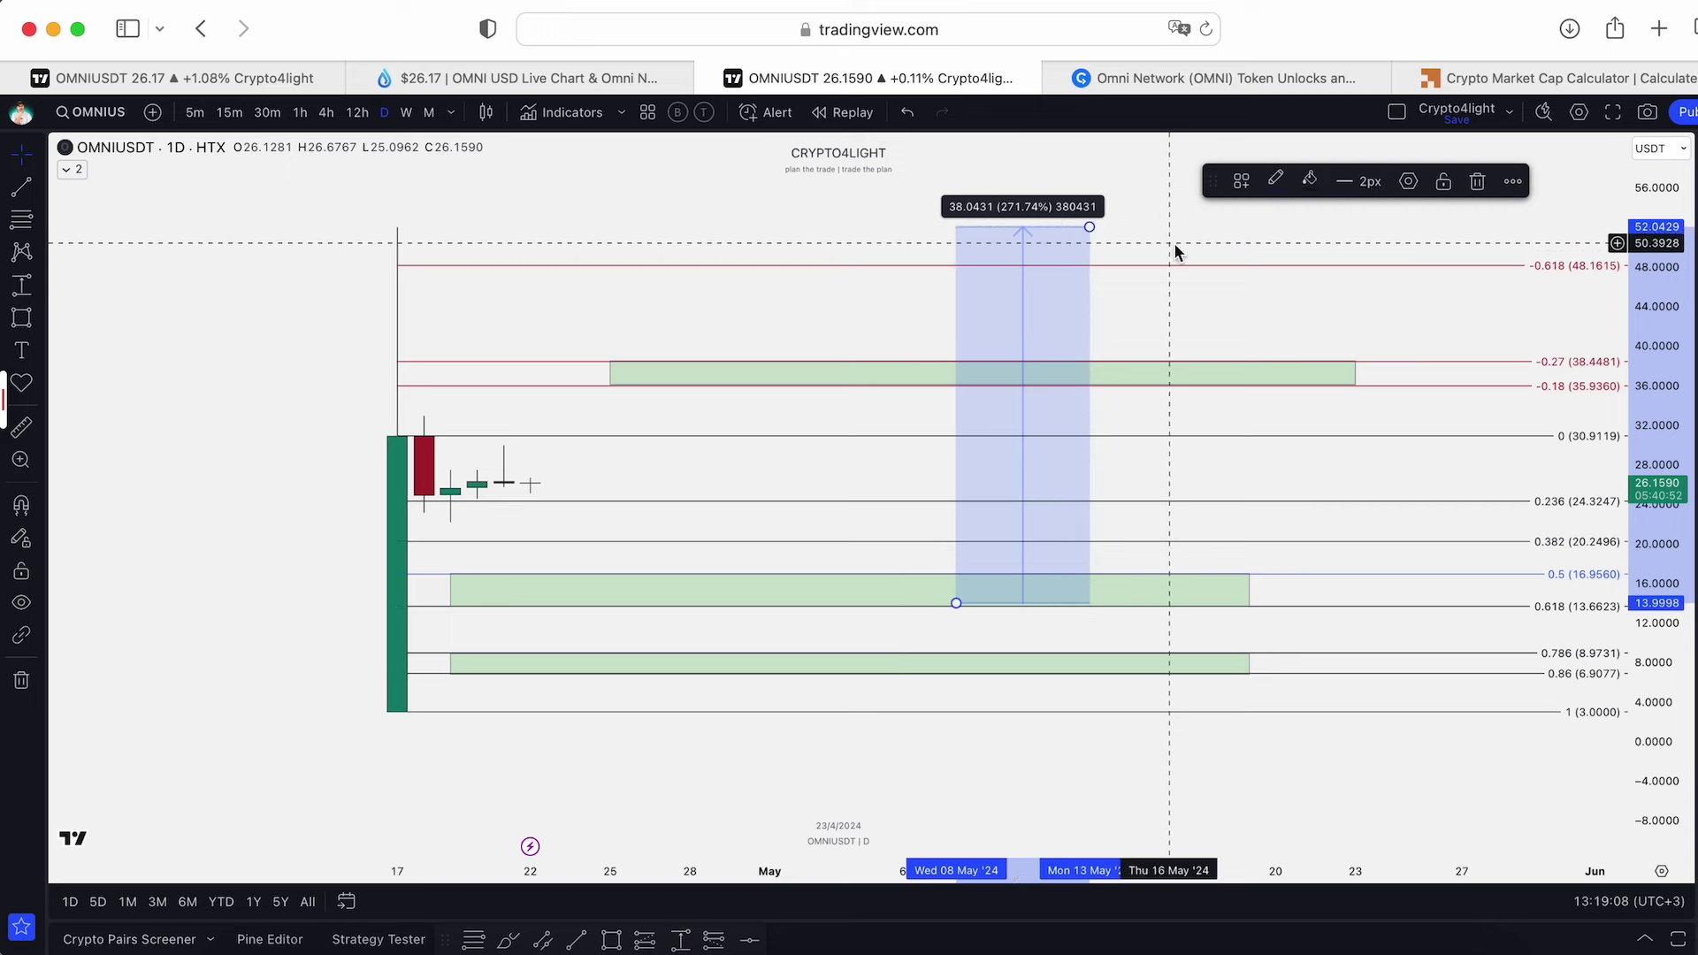
On the Binance chart, measure the price range from about 11.2 near the 0.618 level up to about 55.8 at the first-day high
click(280, 82)
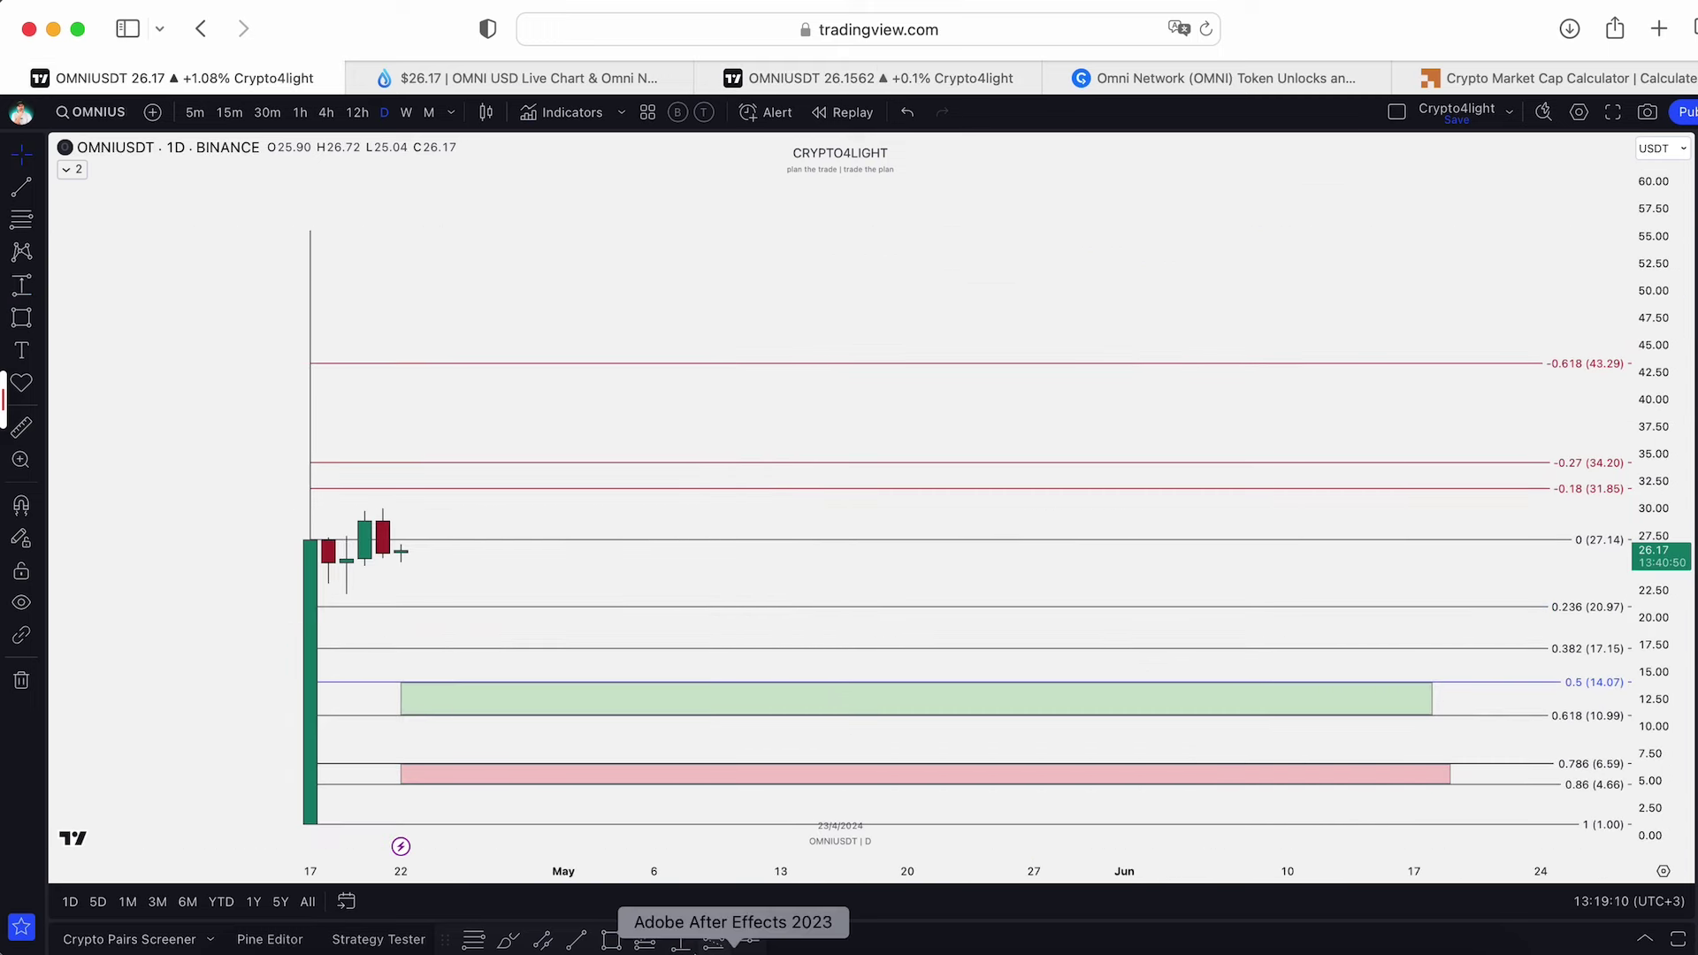
click(680, 940)
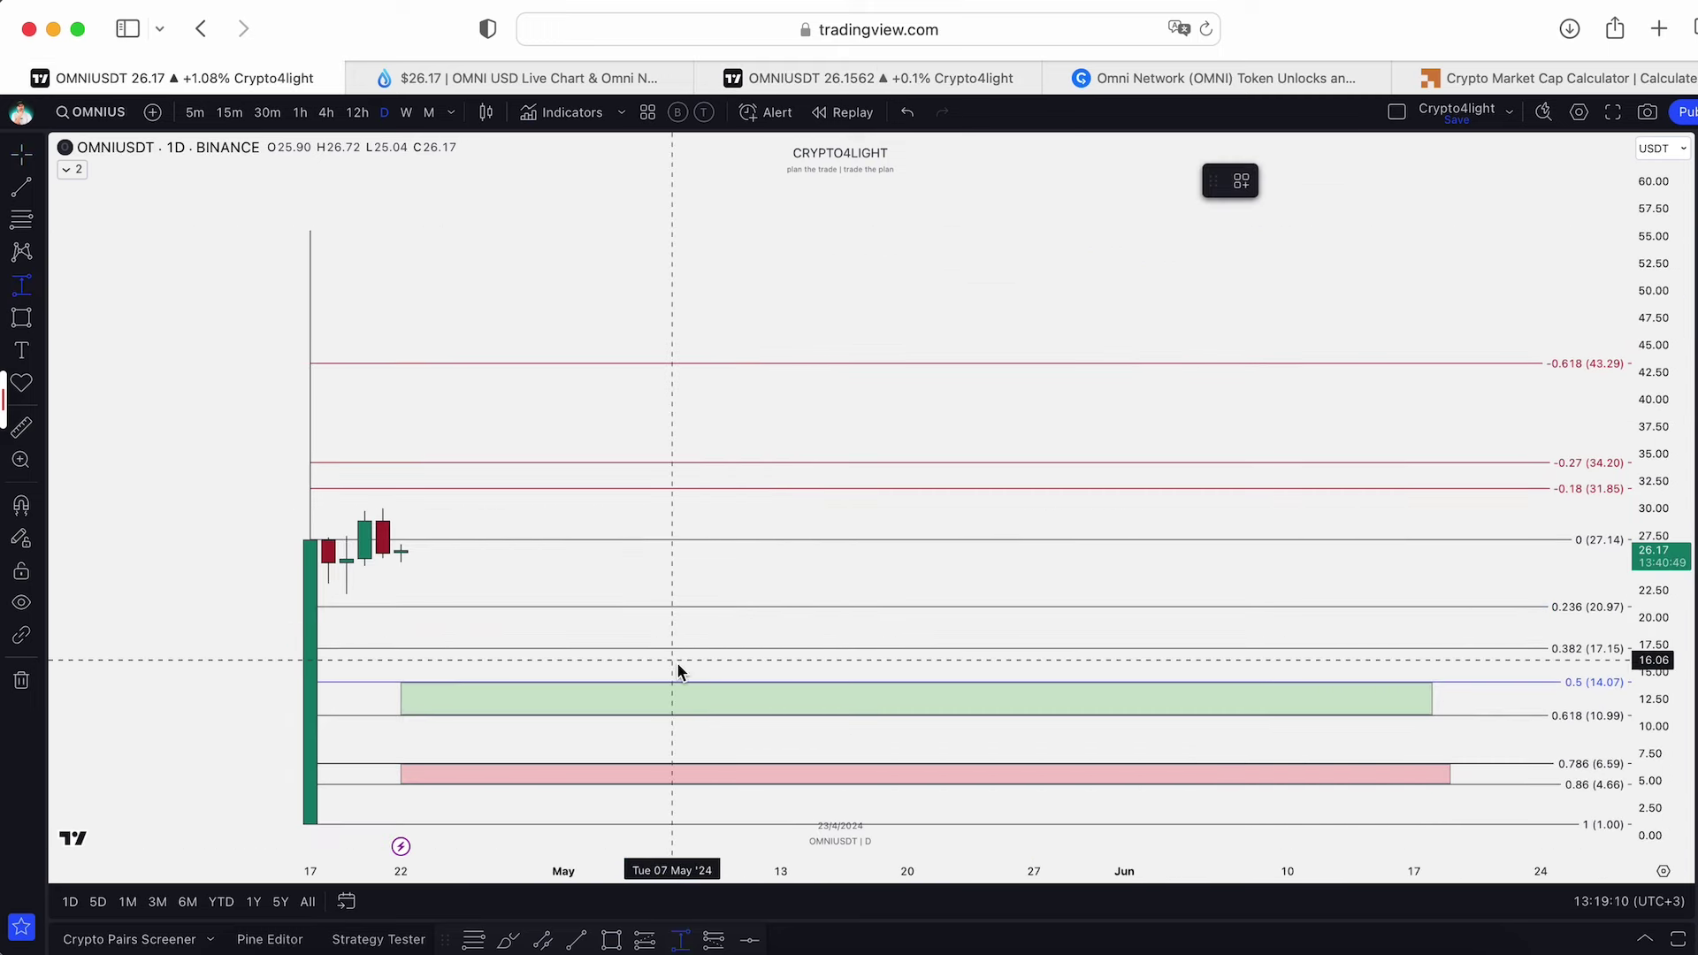
click(727, 715)
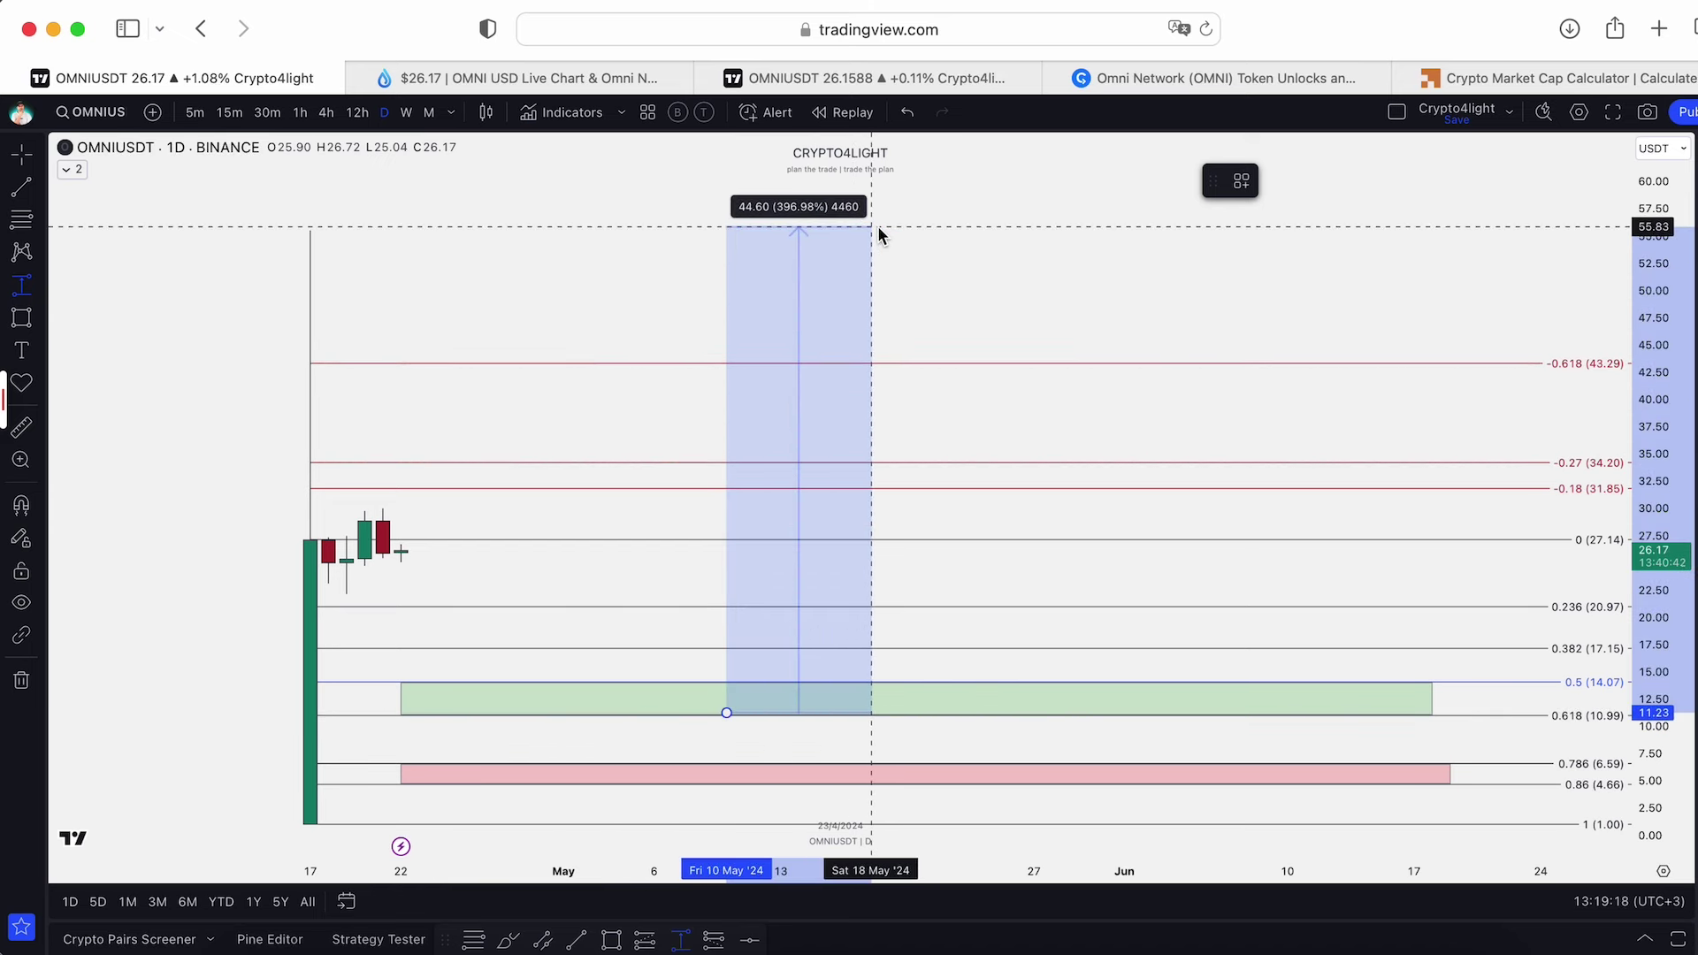
key(Escape)
scroll(883, 253, down, 1)
drag(883, 259, 1079, 200)
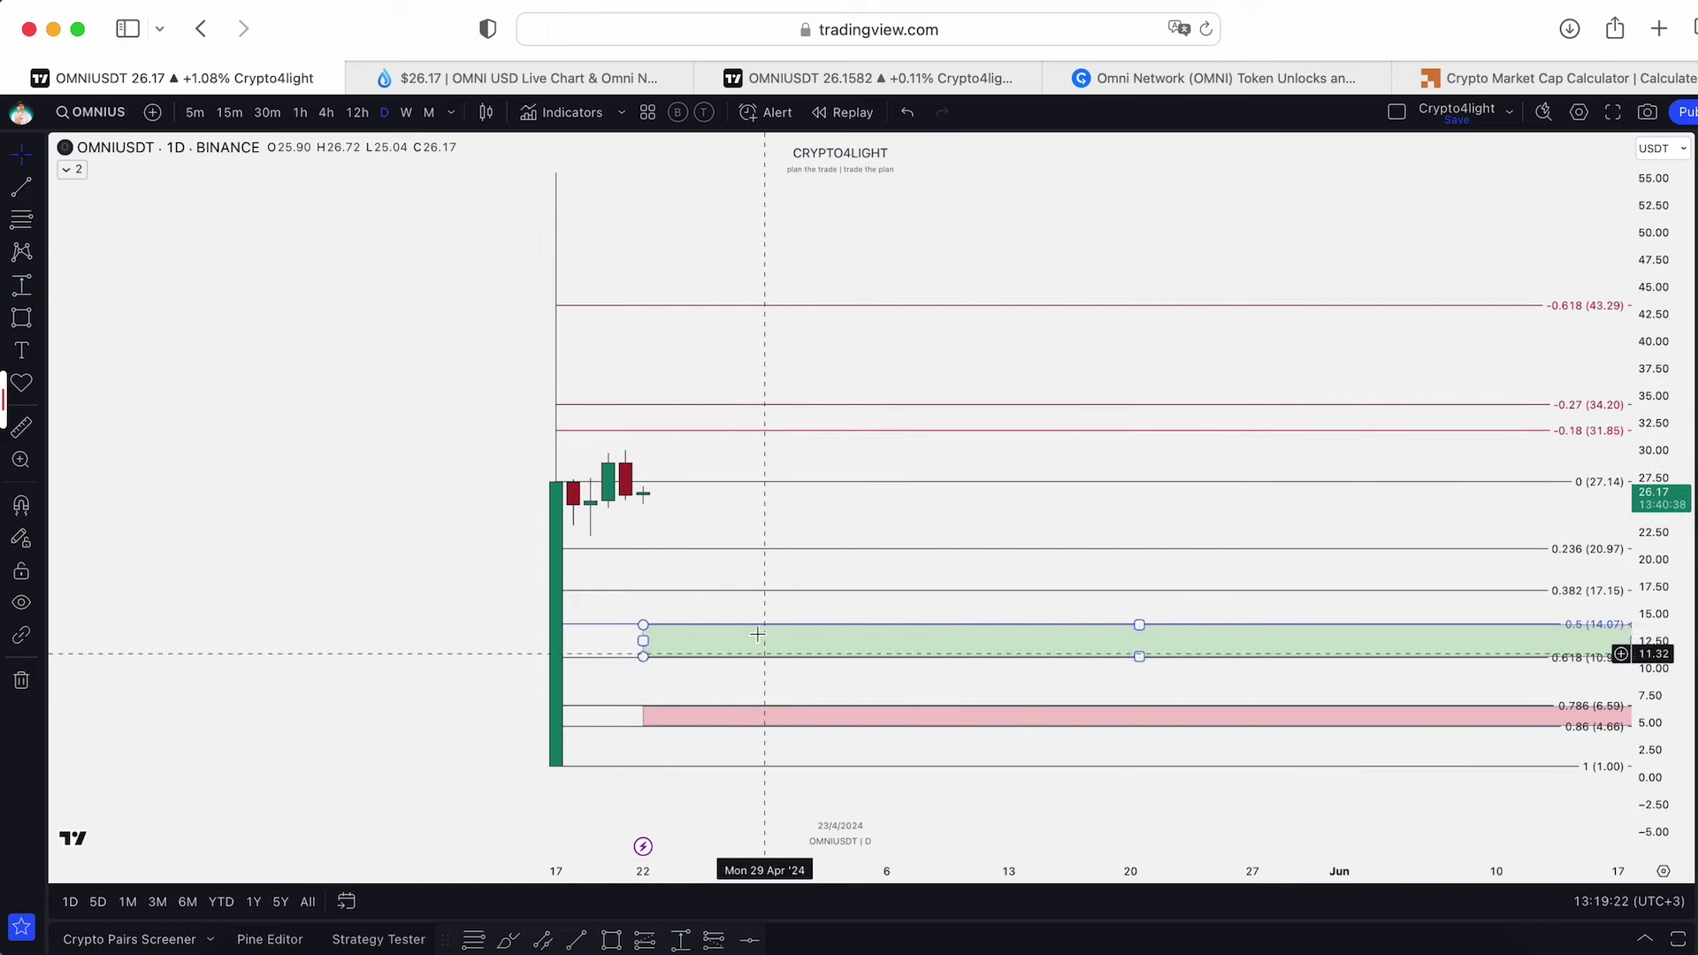
drag(947, 341, 988, 326)
scroll(988, 326, up, 3)
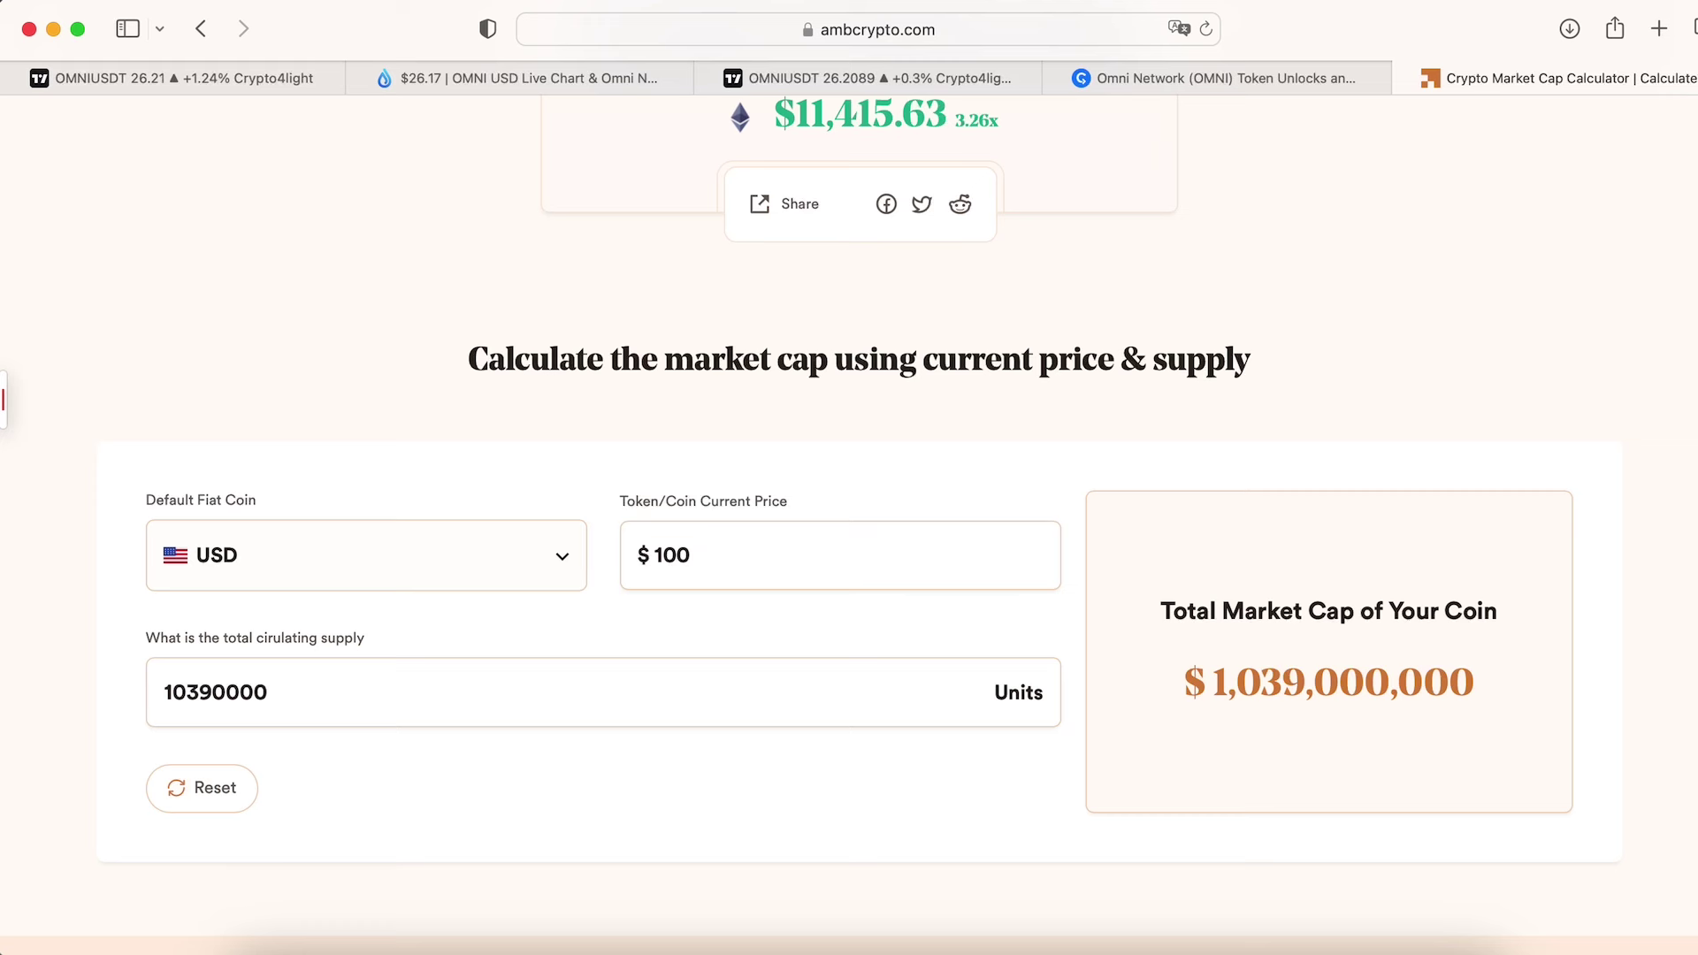
Calculate OMNI's market cap on the AMBCrypto calculator at token prices of $200 and $300 with a circulating supply of 10390000
key(BackSpace)
key(BackSpace)
key(BackSpace)
text(200)
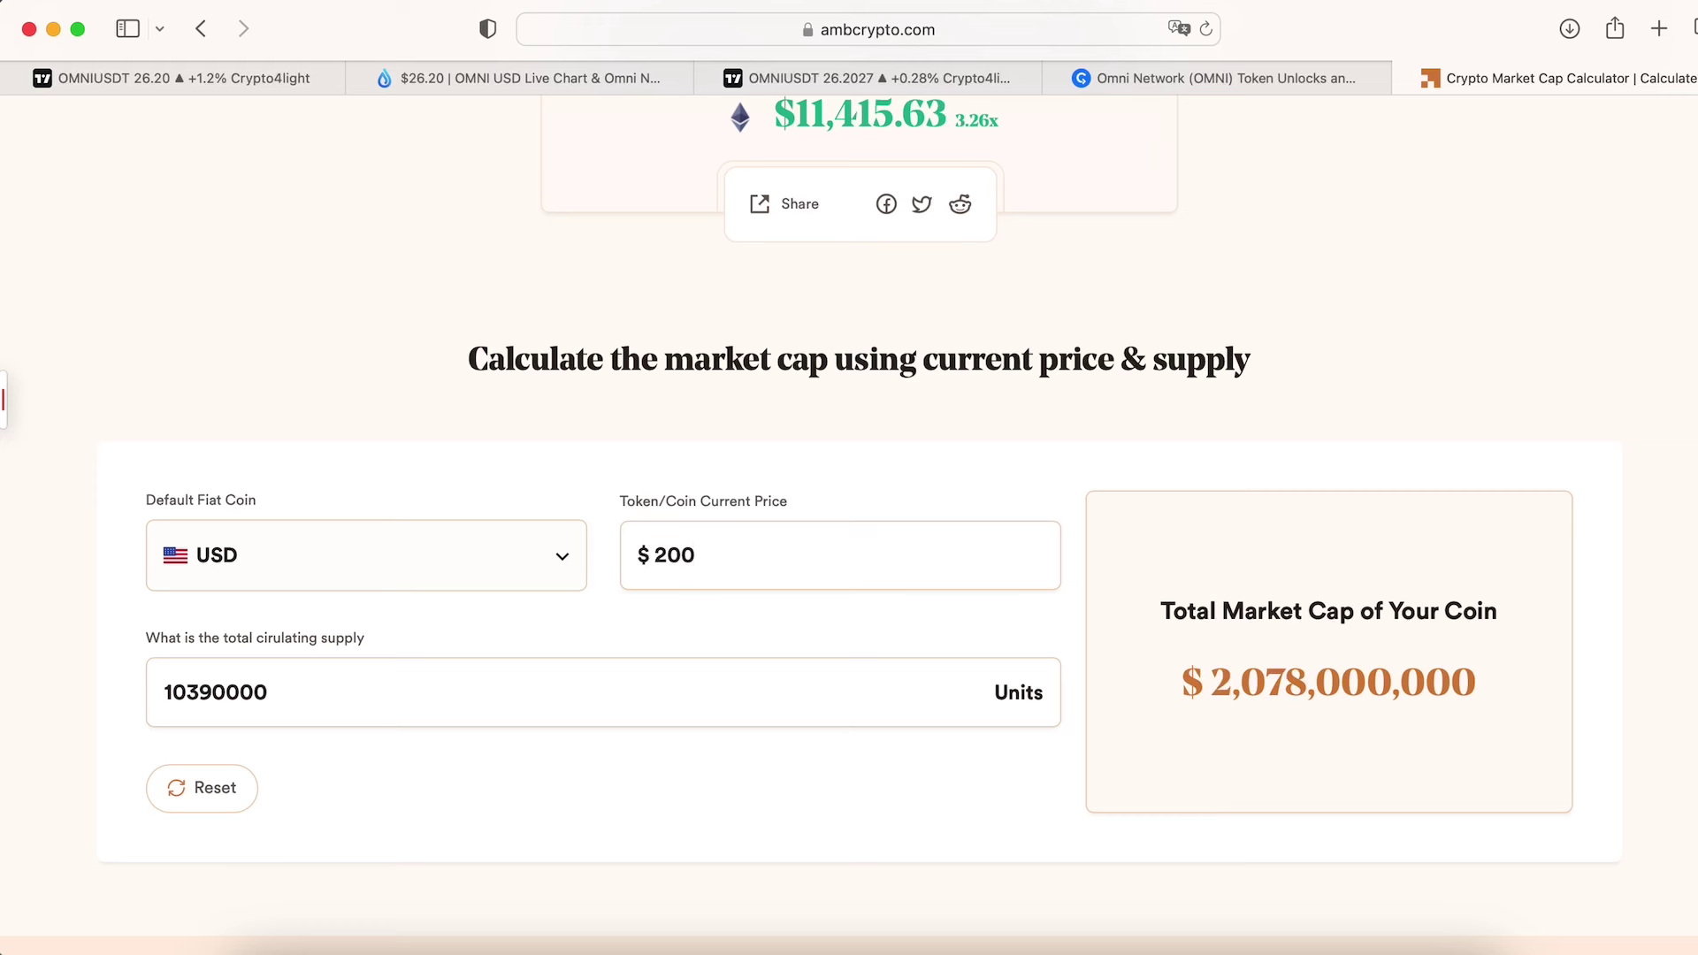
key(BackSpace)
key(BackSpace)
key(BackSpace)
text(300)
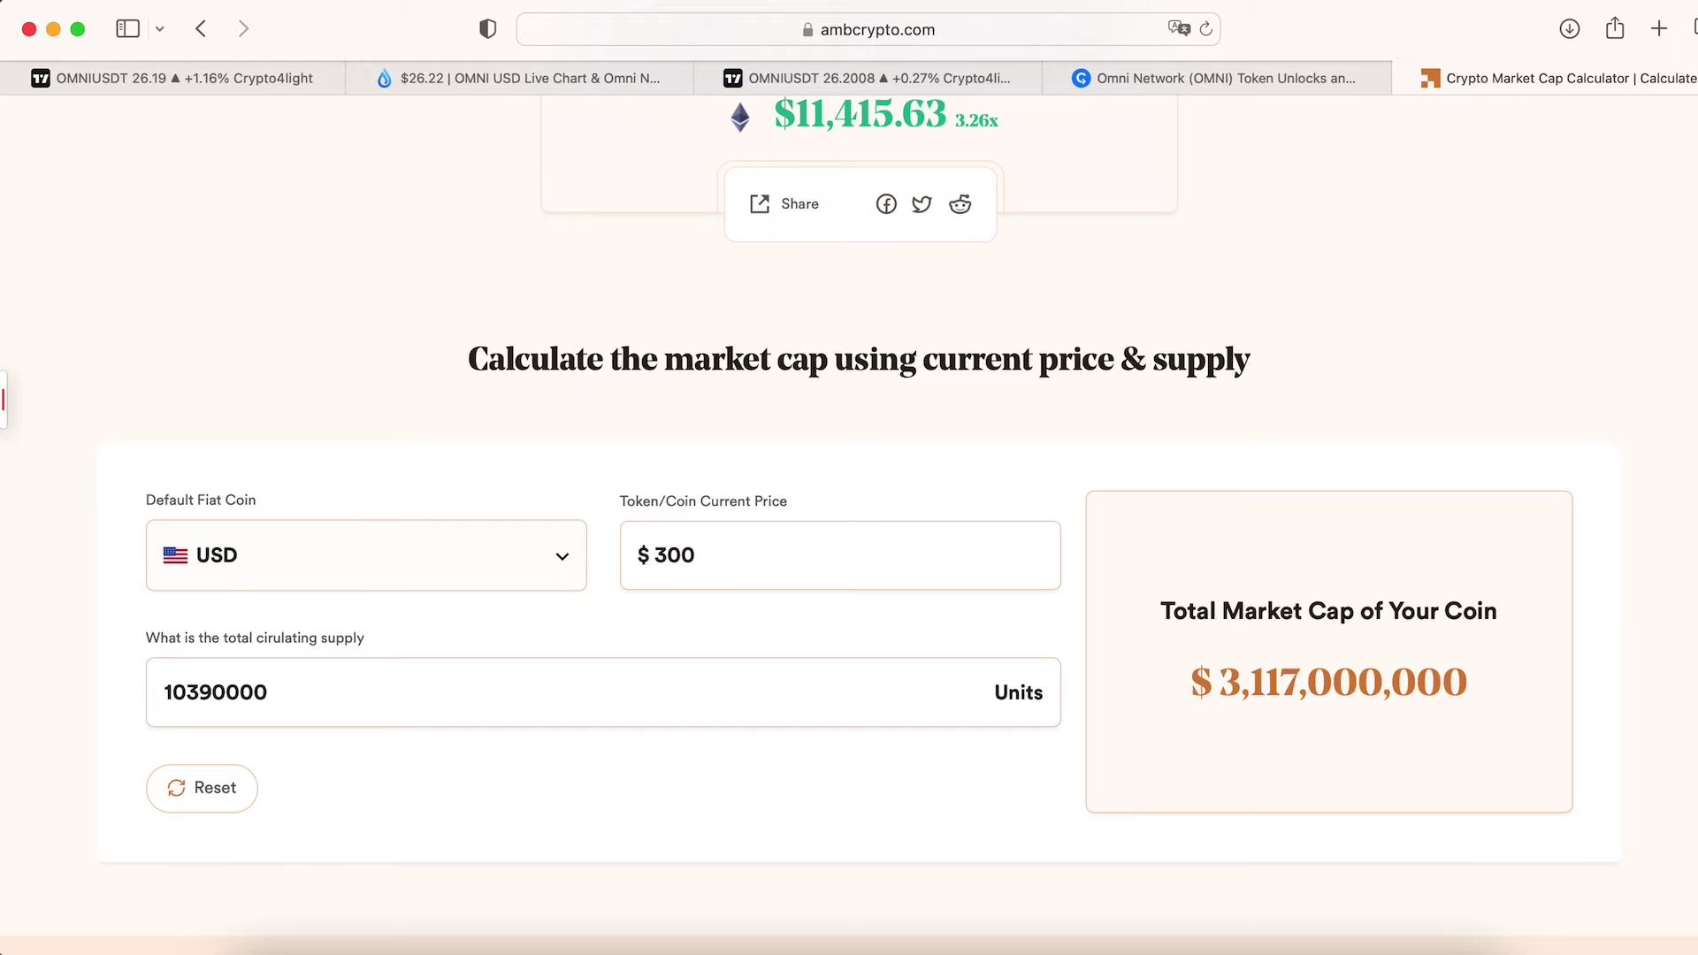
On the Binance chart, draw a price range from about 25.7 on 23 April up to about 105.8 on 3 May
click(242, 78)
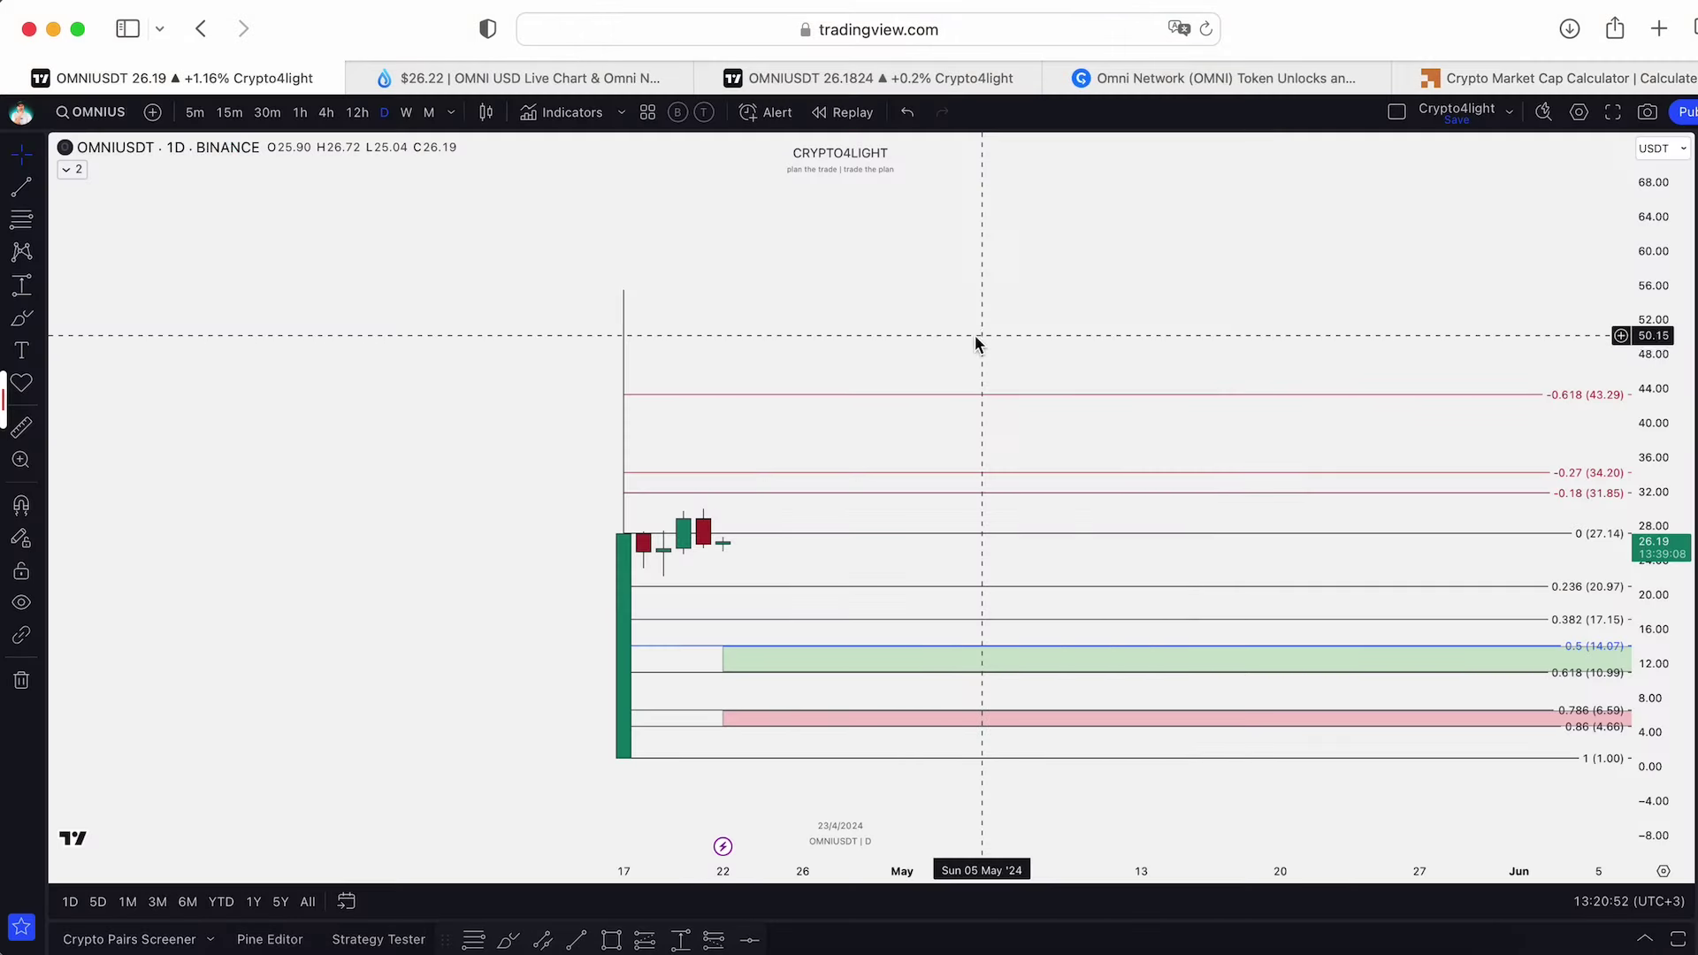
drag(1671, 273, 1658, 524)
drag(1389, 308, 1066, 418)
drag(1643, 351, 1643, 517)
drag(1231, 500, 1288, 601)
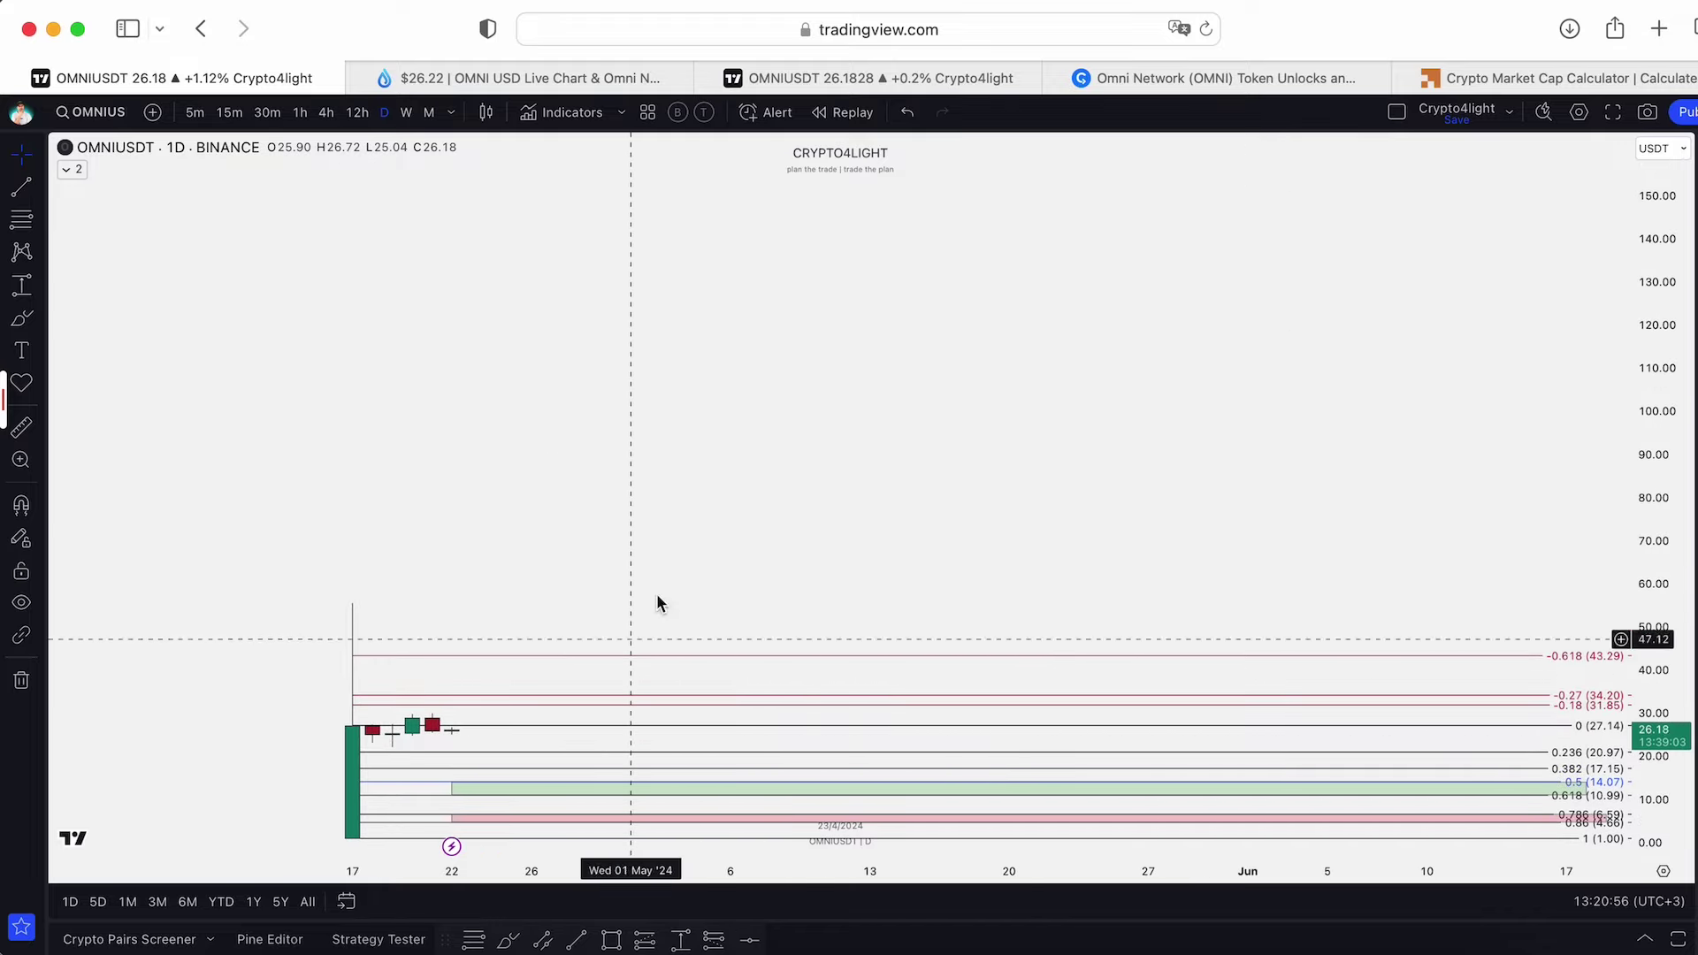
drag(730, 488, 784, 428)
click(680, 939)
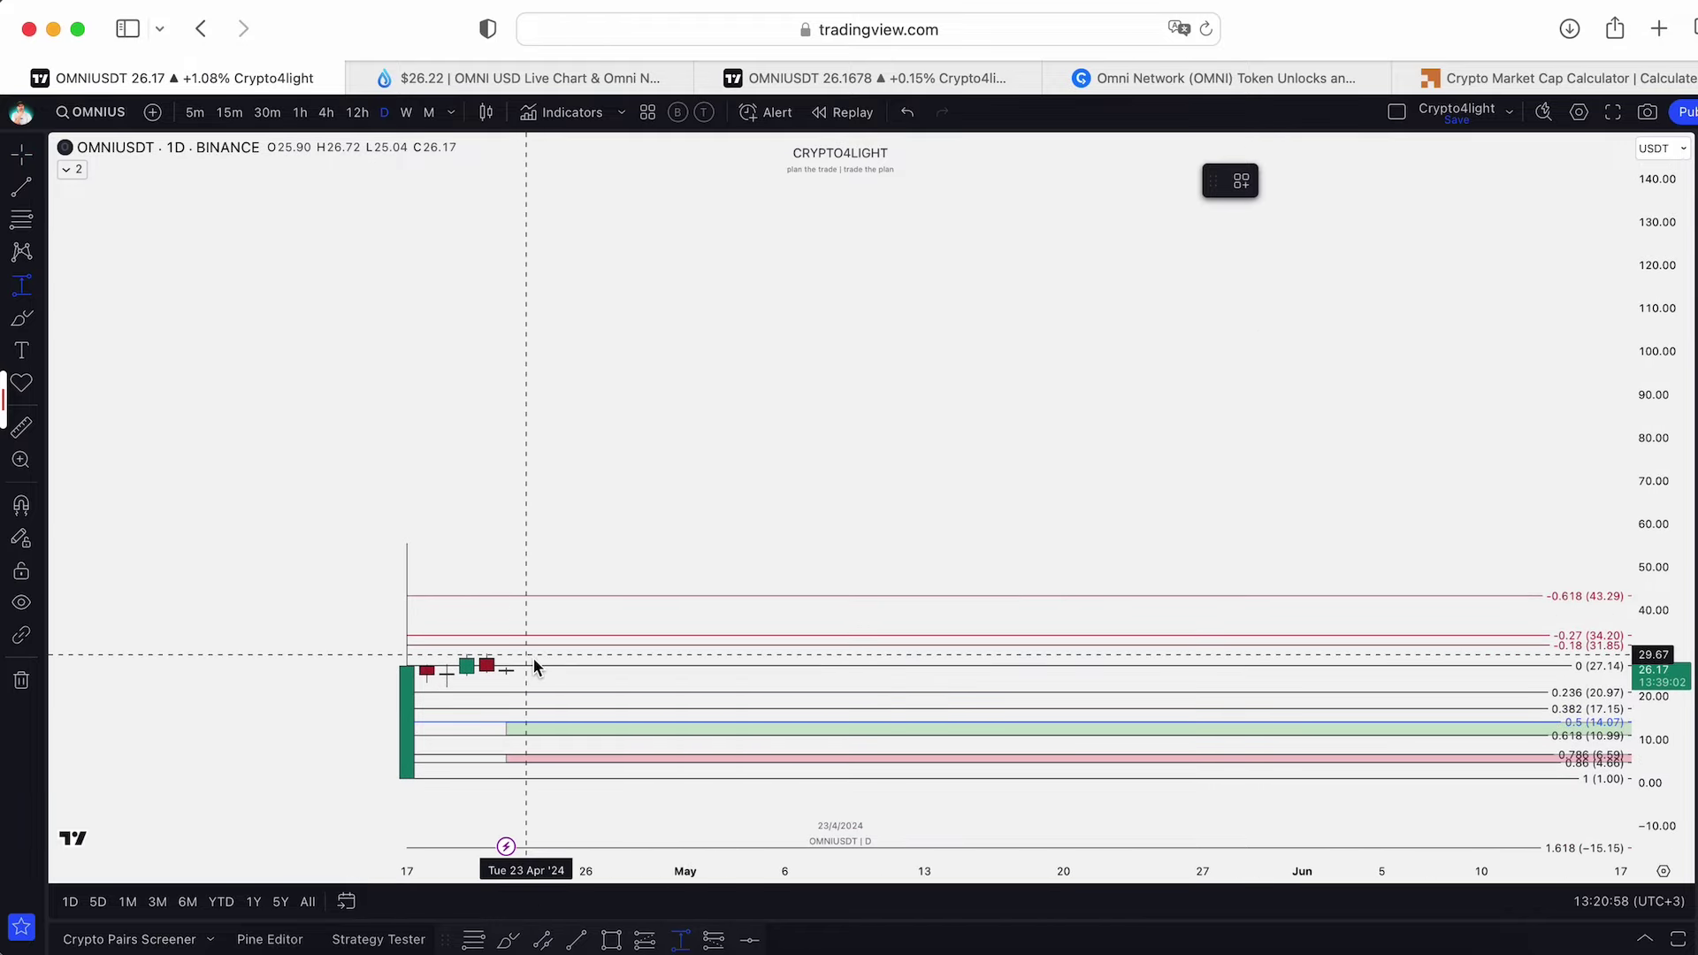
click(534, 671)
click(730, 326)
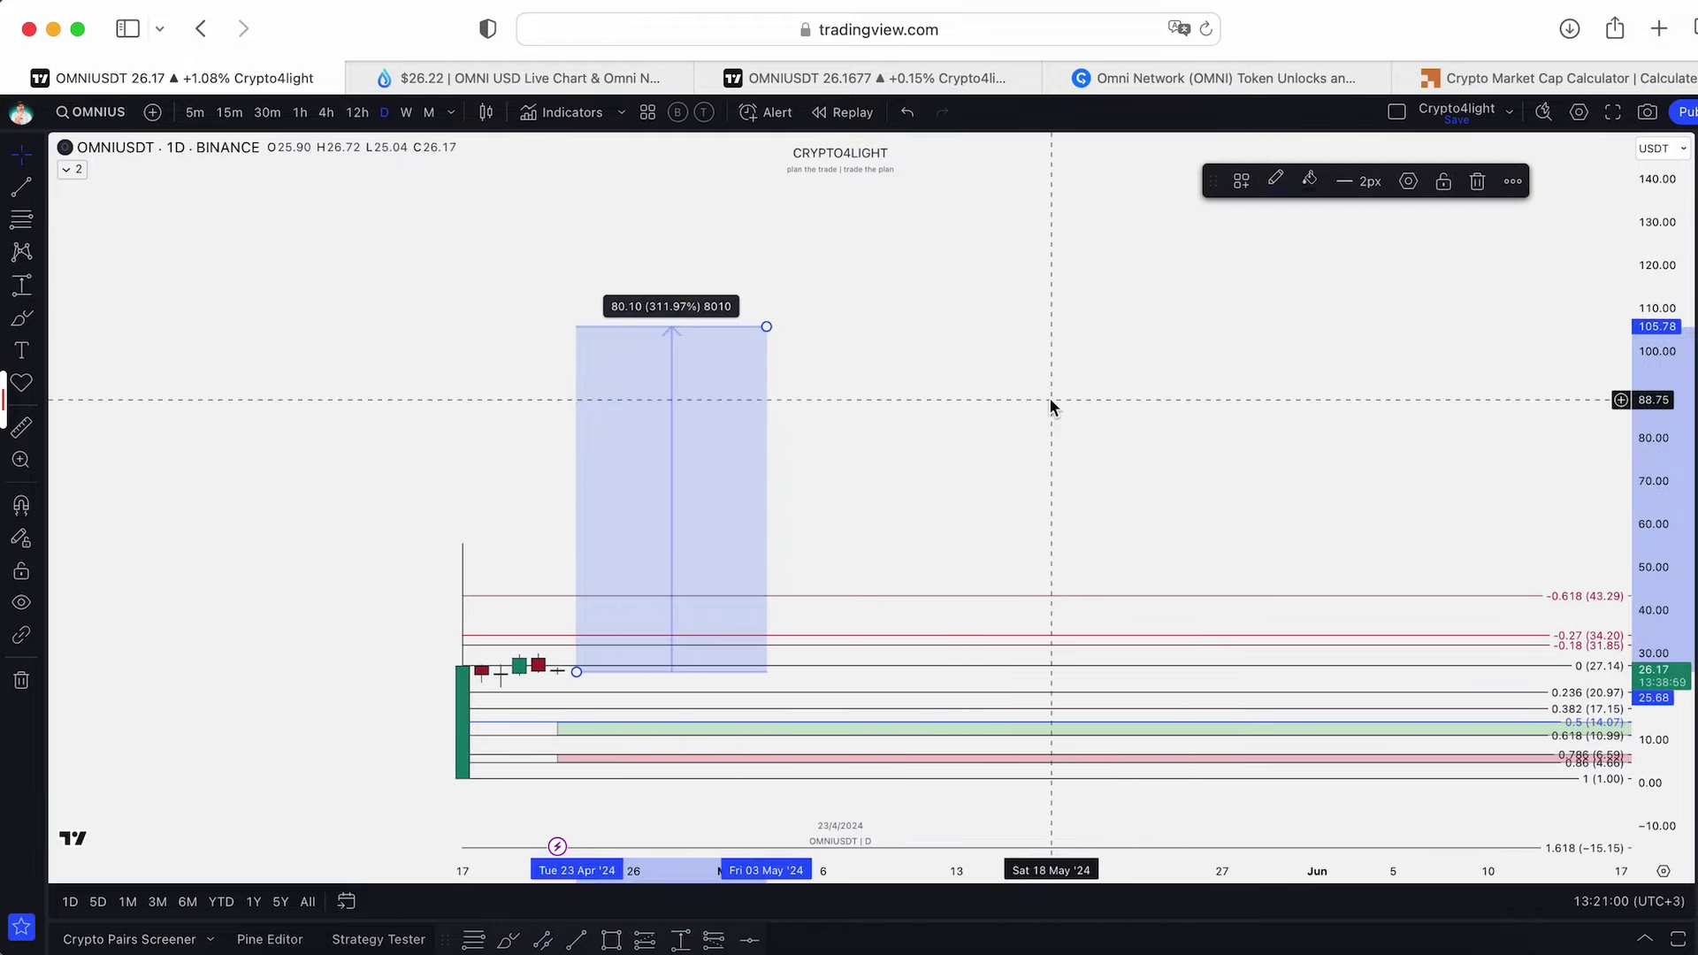
Extend the upper end of the Binance price range to about 303.8 on 5 May
drag(1688, 354, 1680, 588)
drag(1349, 405, 1310, 598)
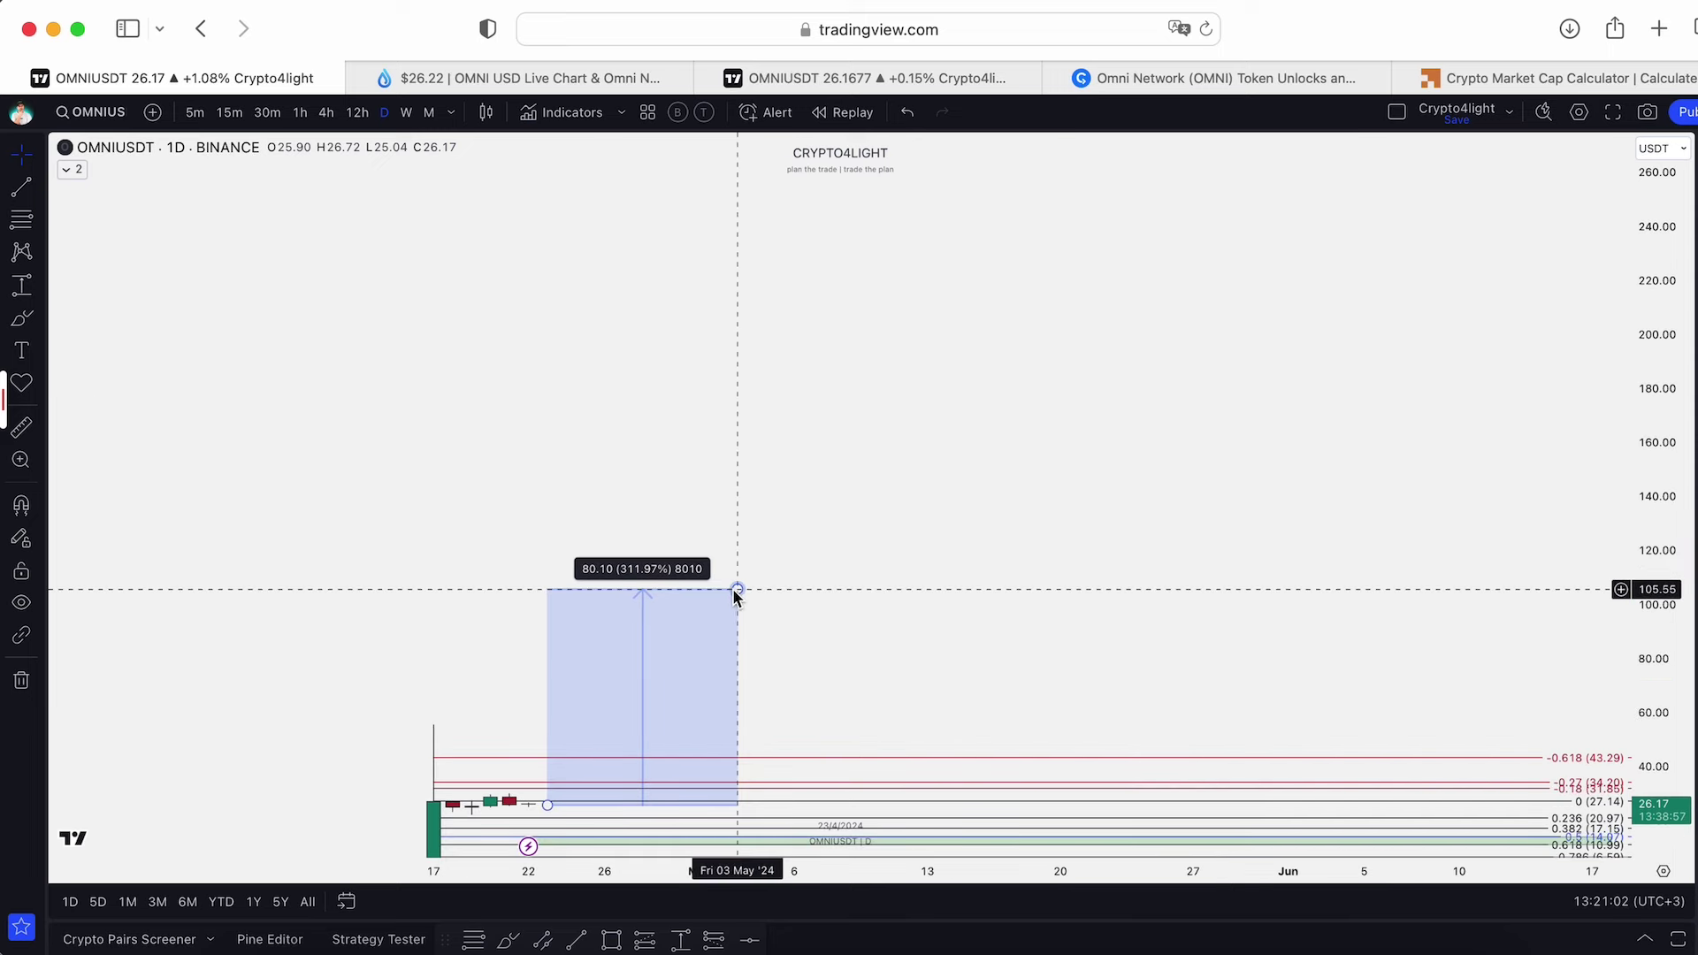
drag(736, 589, 756, 284)
drag(957, 333, 979, 516)
drag(1670, 367, 1666, 530)
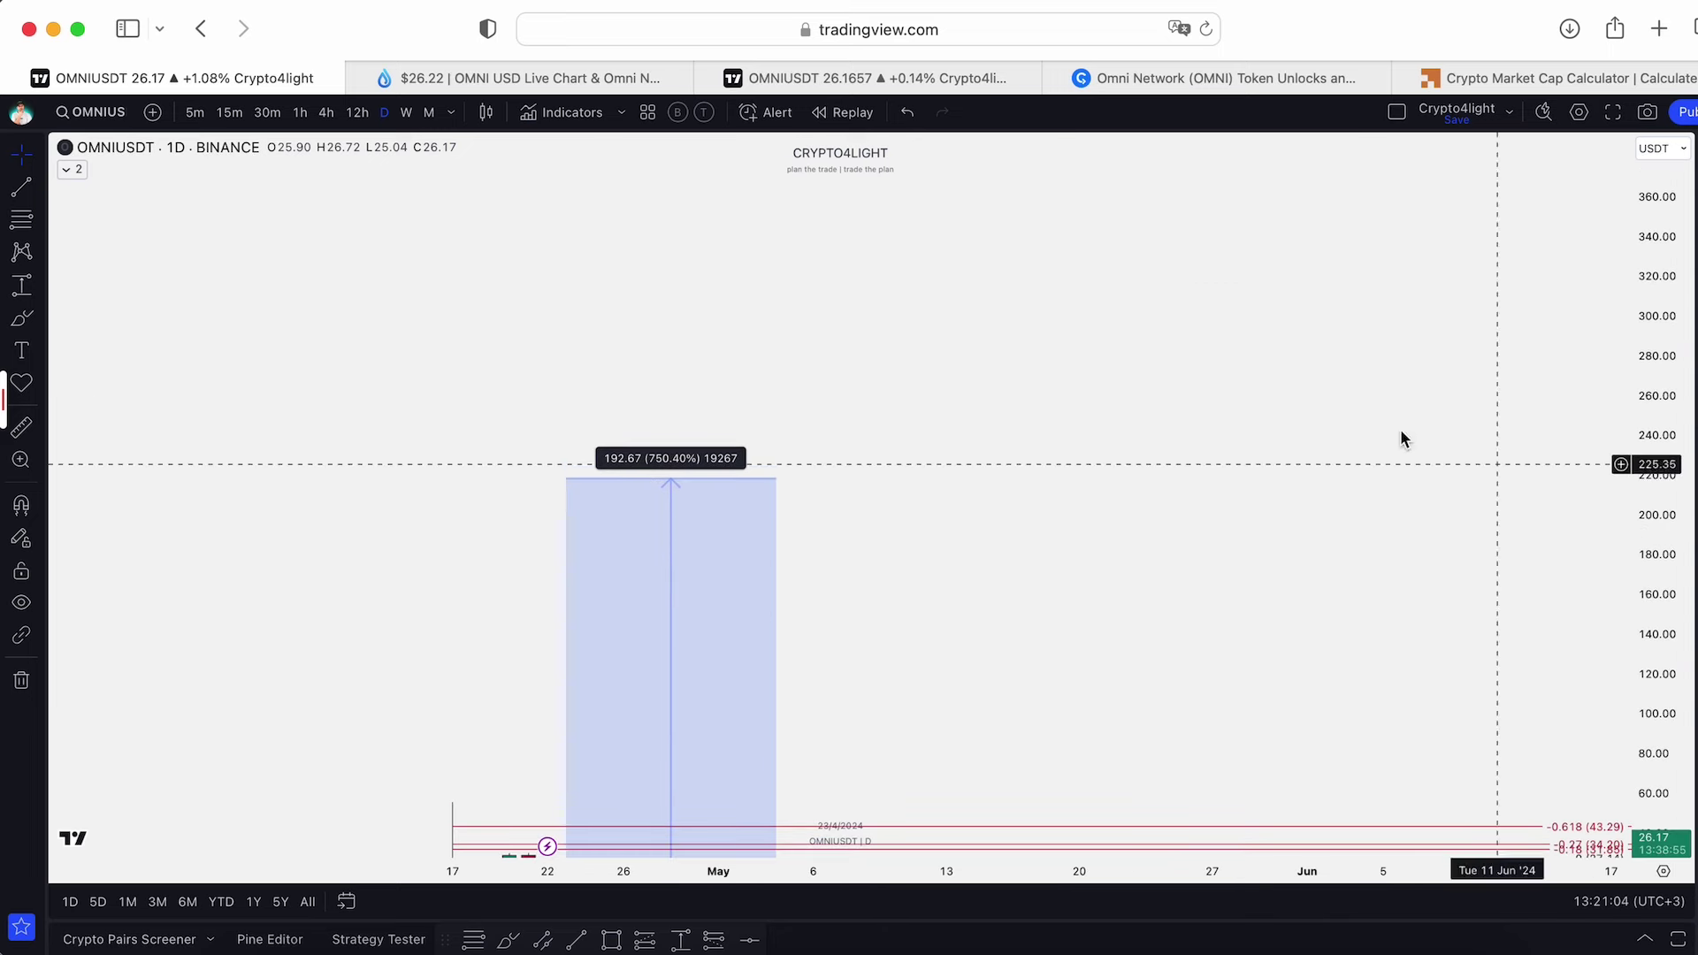
click(778, 478)
drag(777, 478, 801, 310)
drag(995, 488, 1058, 388)
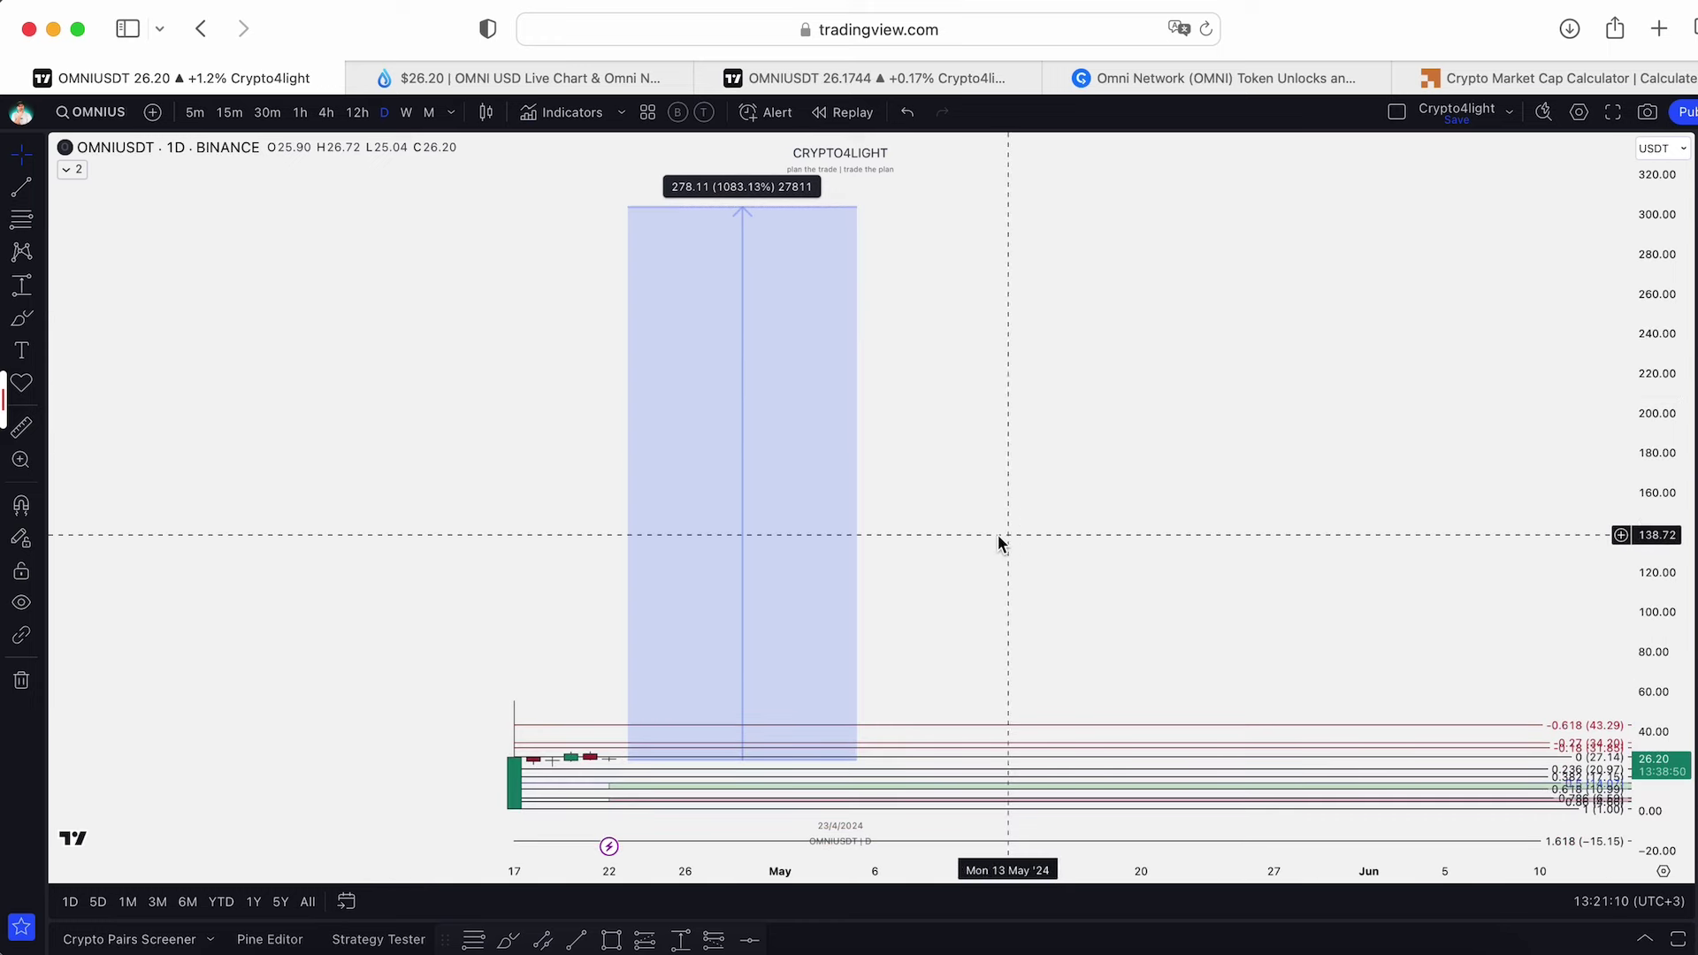
Try to move the Binance price range's start to the first candle's low with magnet snapping
click(21, 505)
drag(629, 762, 515, 810)
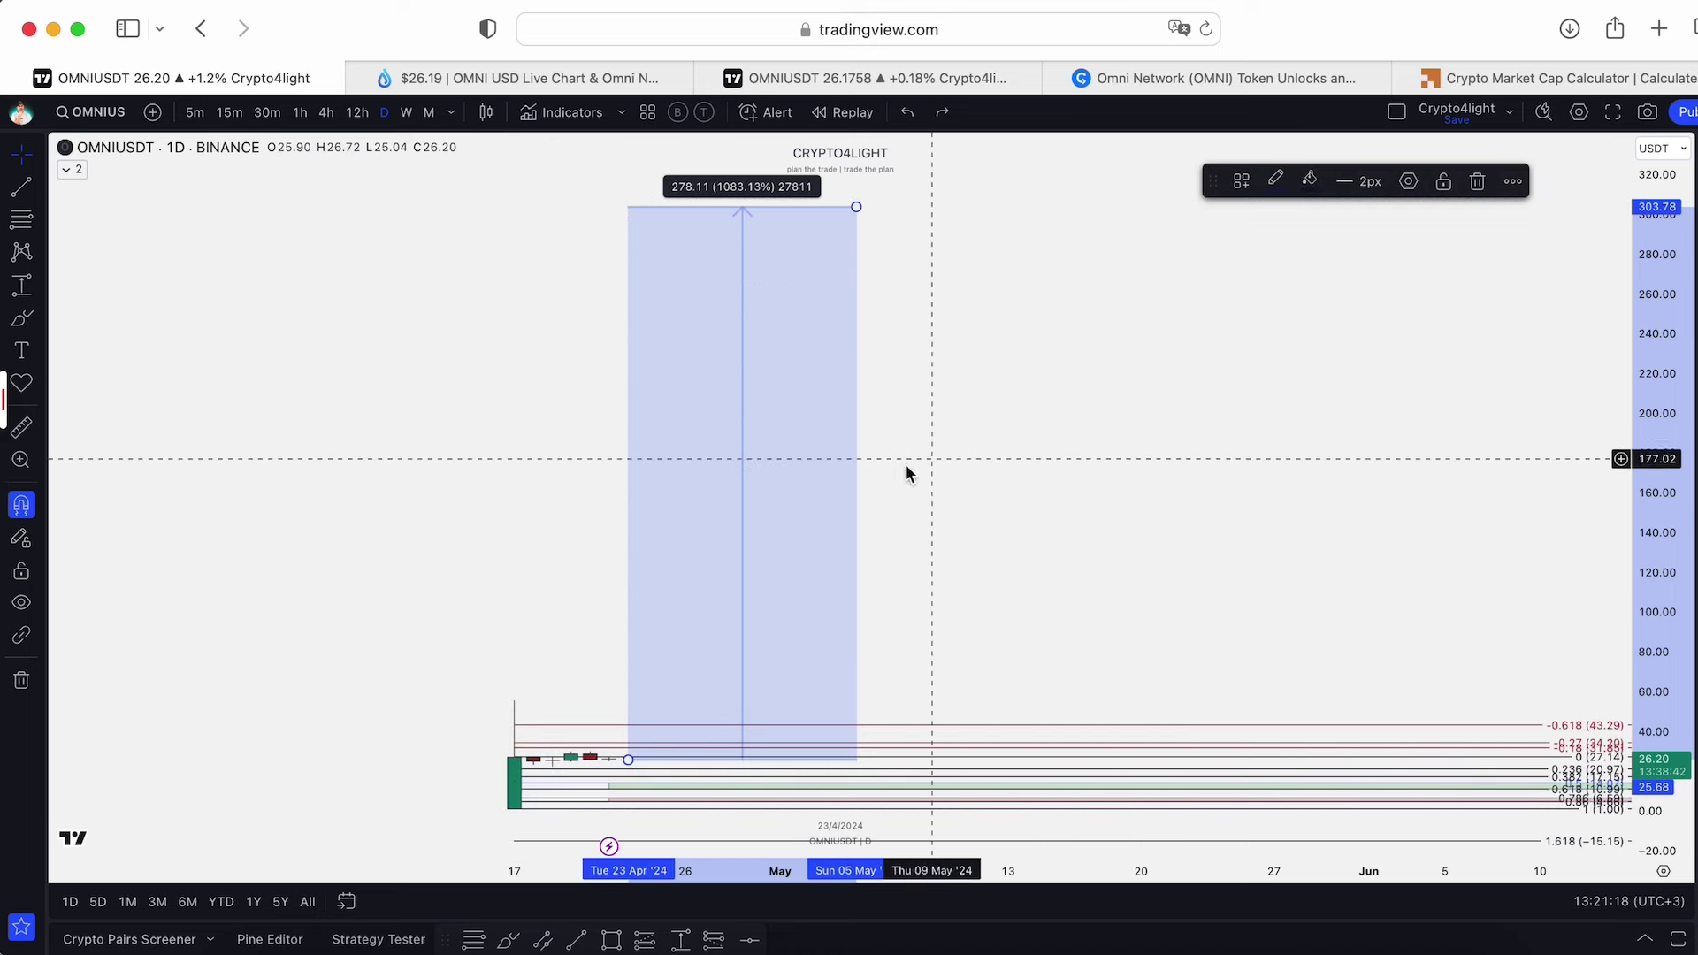
On the HTX chart, anchor the price range's start to the first candle's low of 3 on 17 April using magnet snapping
key(super+3)
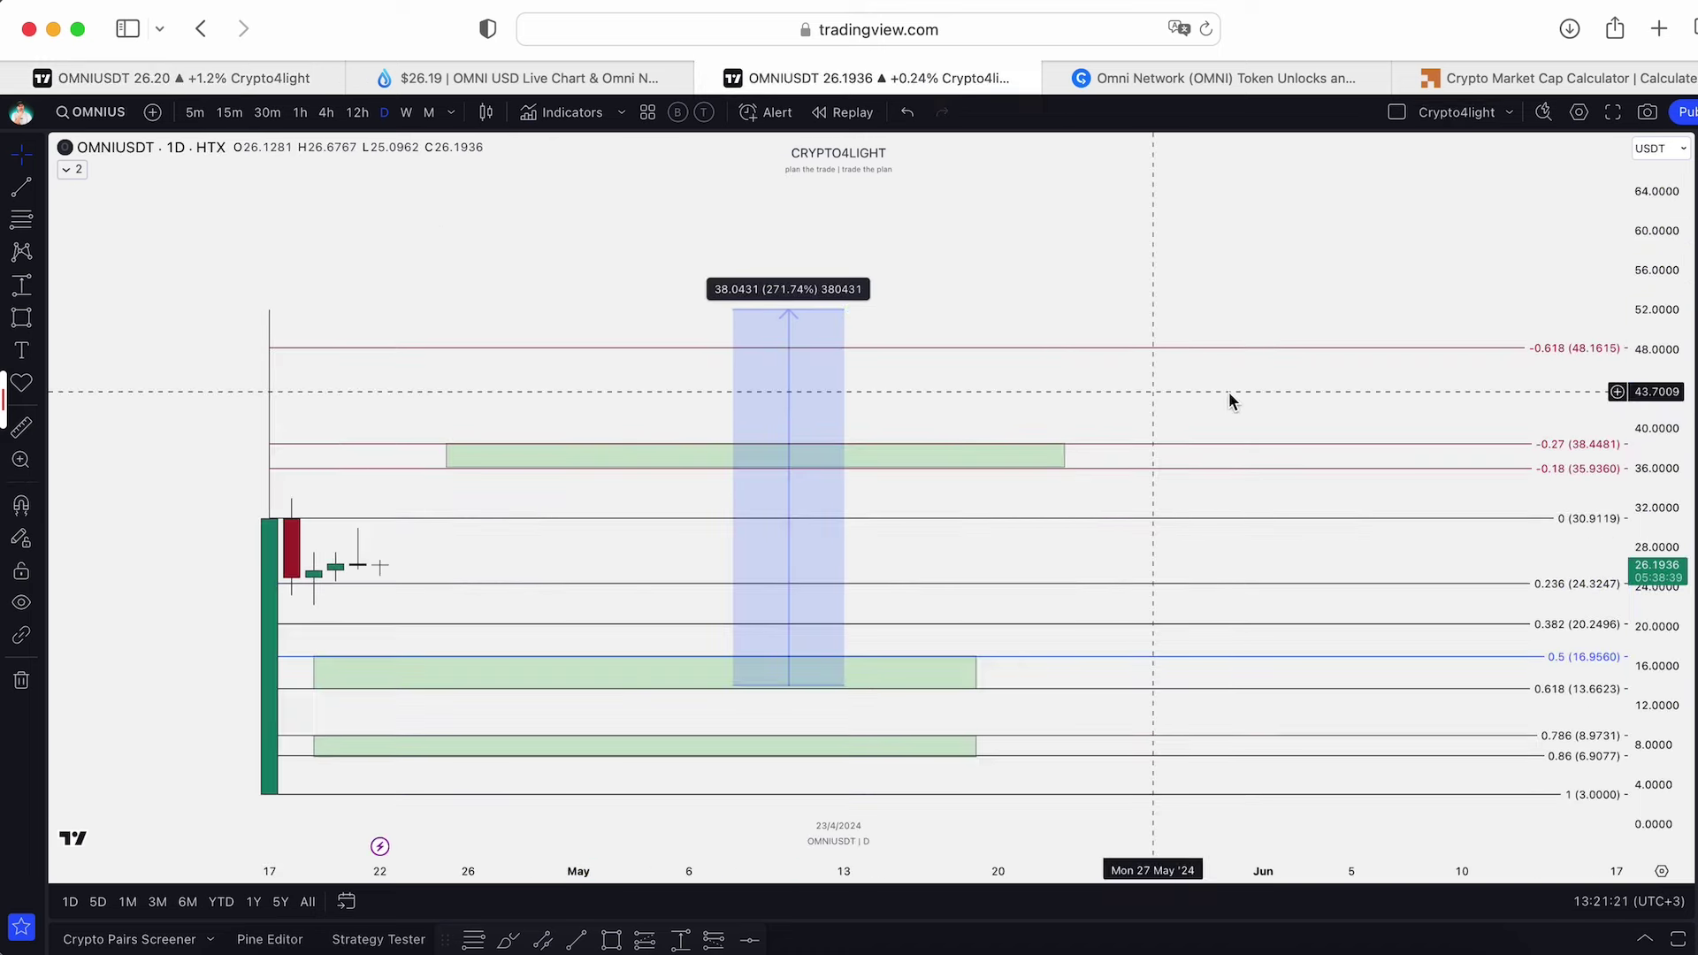
scroll(1229, 398, down, 2)
drag(1644, 348, 1645, 513)
drag(1335, 281, 1114, 304)
scroll(1197, 345, down, 2)
scroll(1156, 340, down, 3)
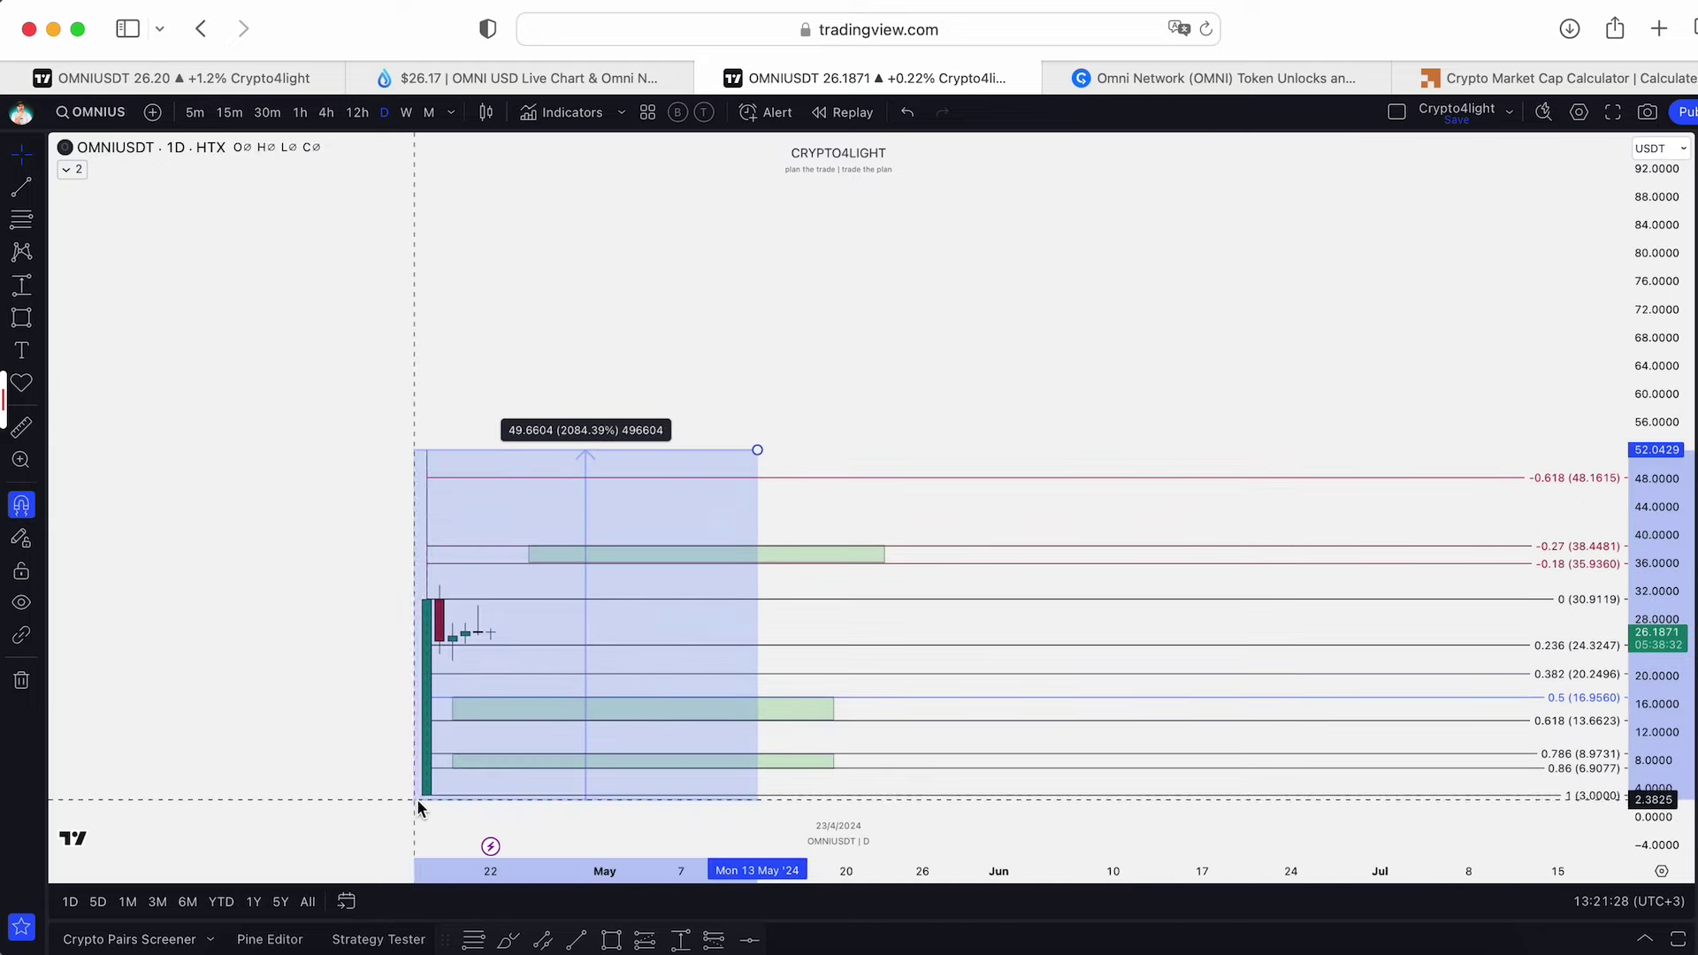
drag(416, 800, 426, 800)
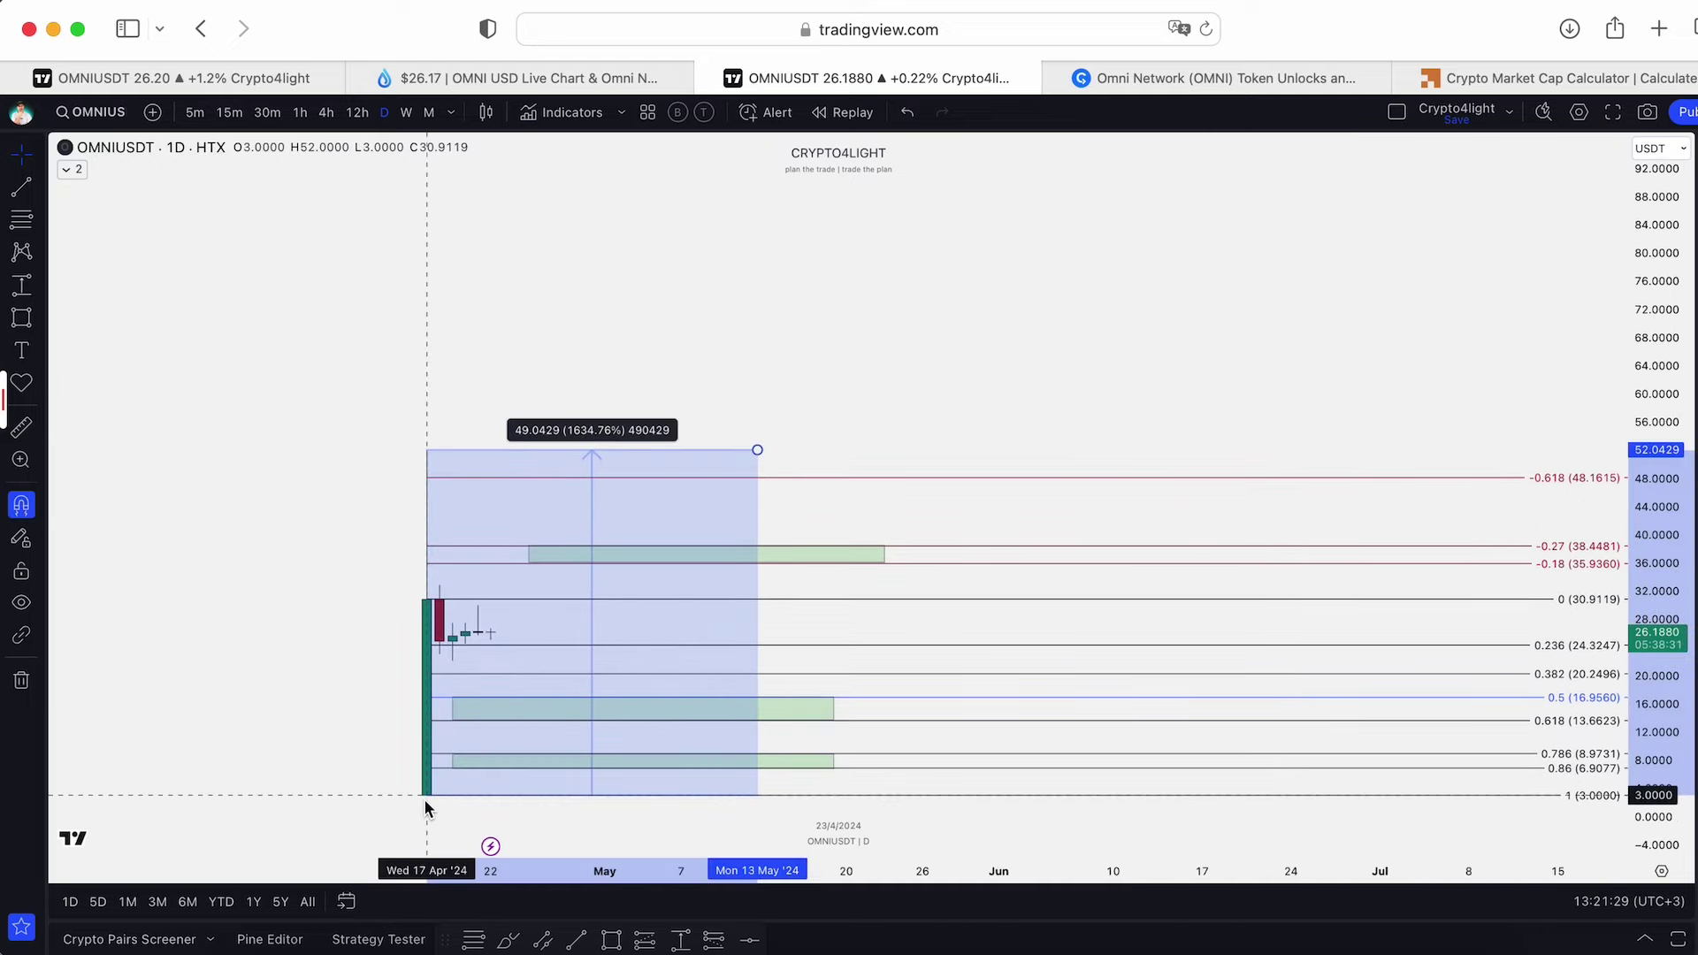
click(1083, 332)
click(21, 505)
Extend the upper end of the HTX price range to about 300 to measure from the launch low
scroll(1403, 399, down, 2)
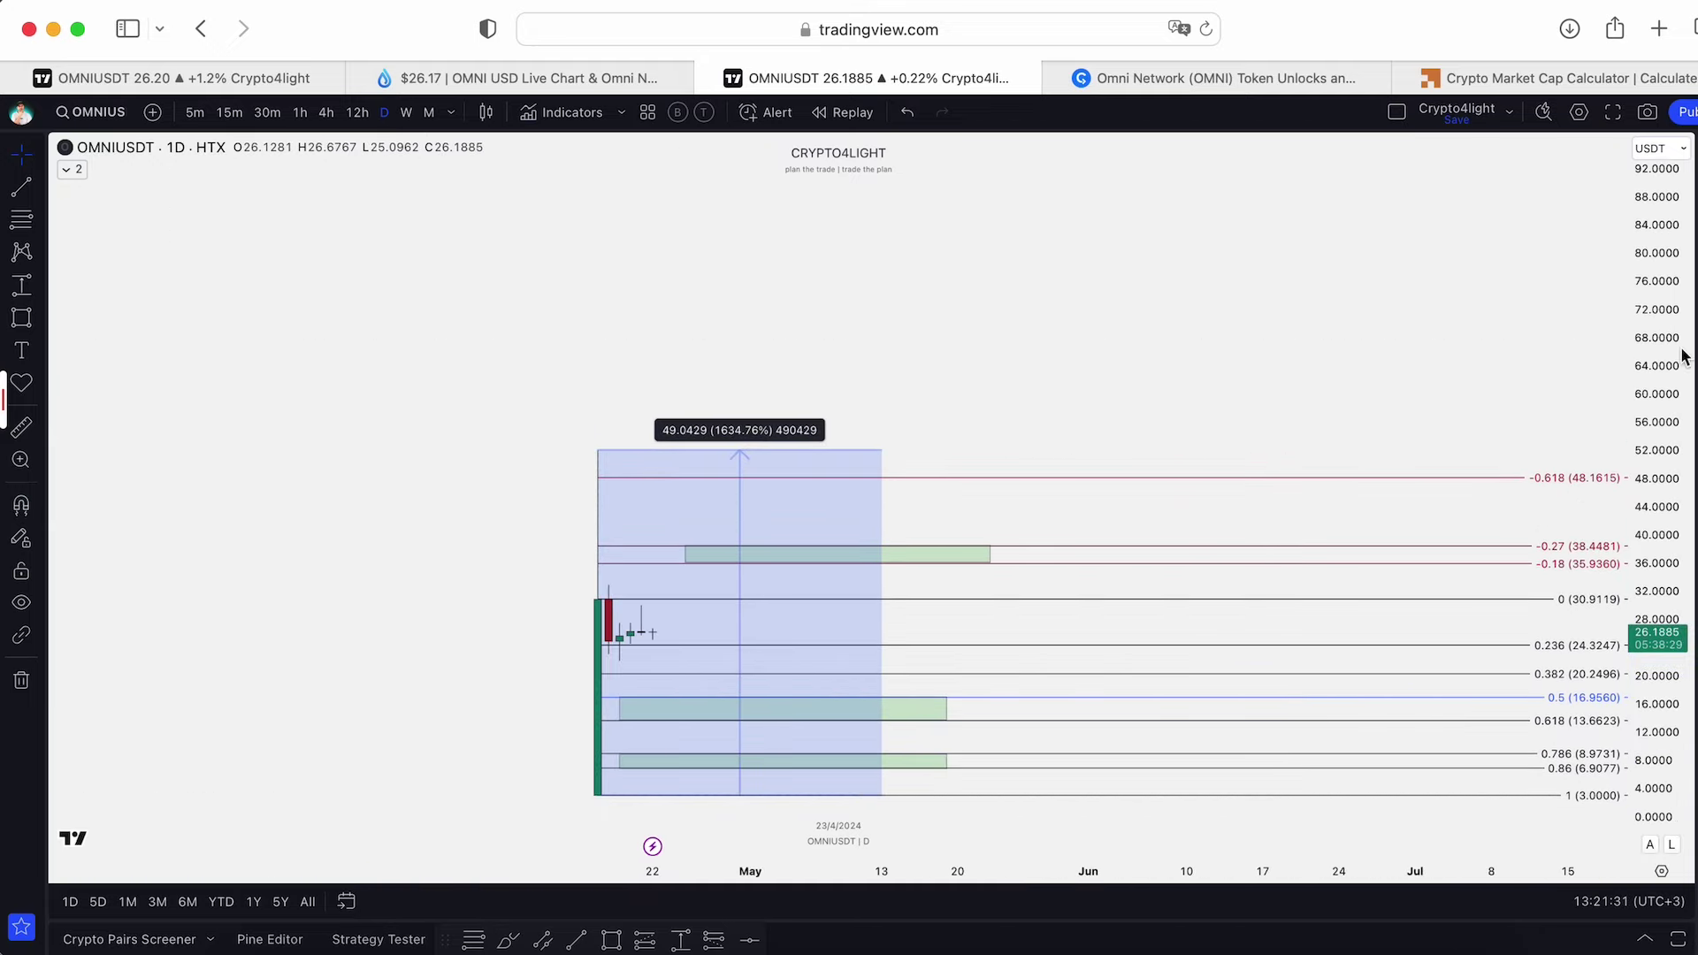
drag(1677, 352, 1672, 716)
drag(1176, 456, 955, 779)
drag(660, 803, 824, 260)
scroll(1179, 321, down, 2)
drag(1307, 301, 1220, 495)
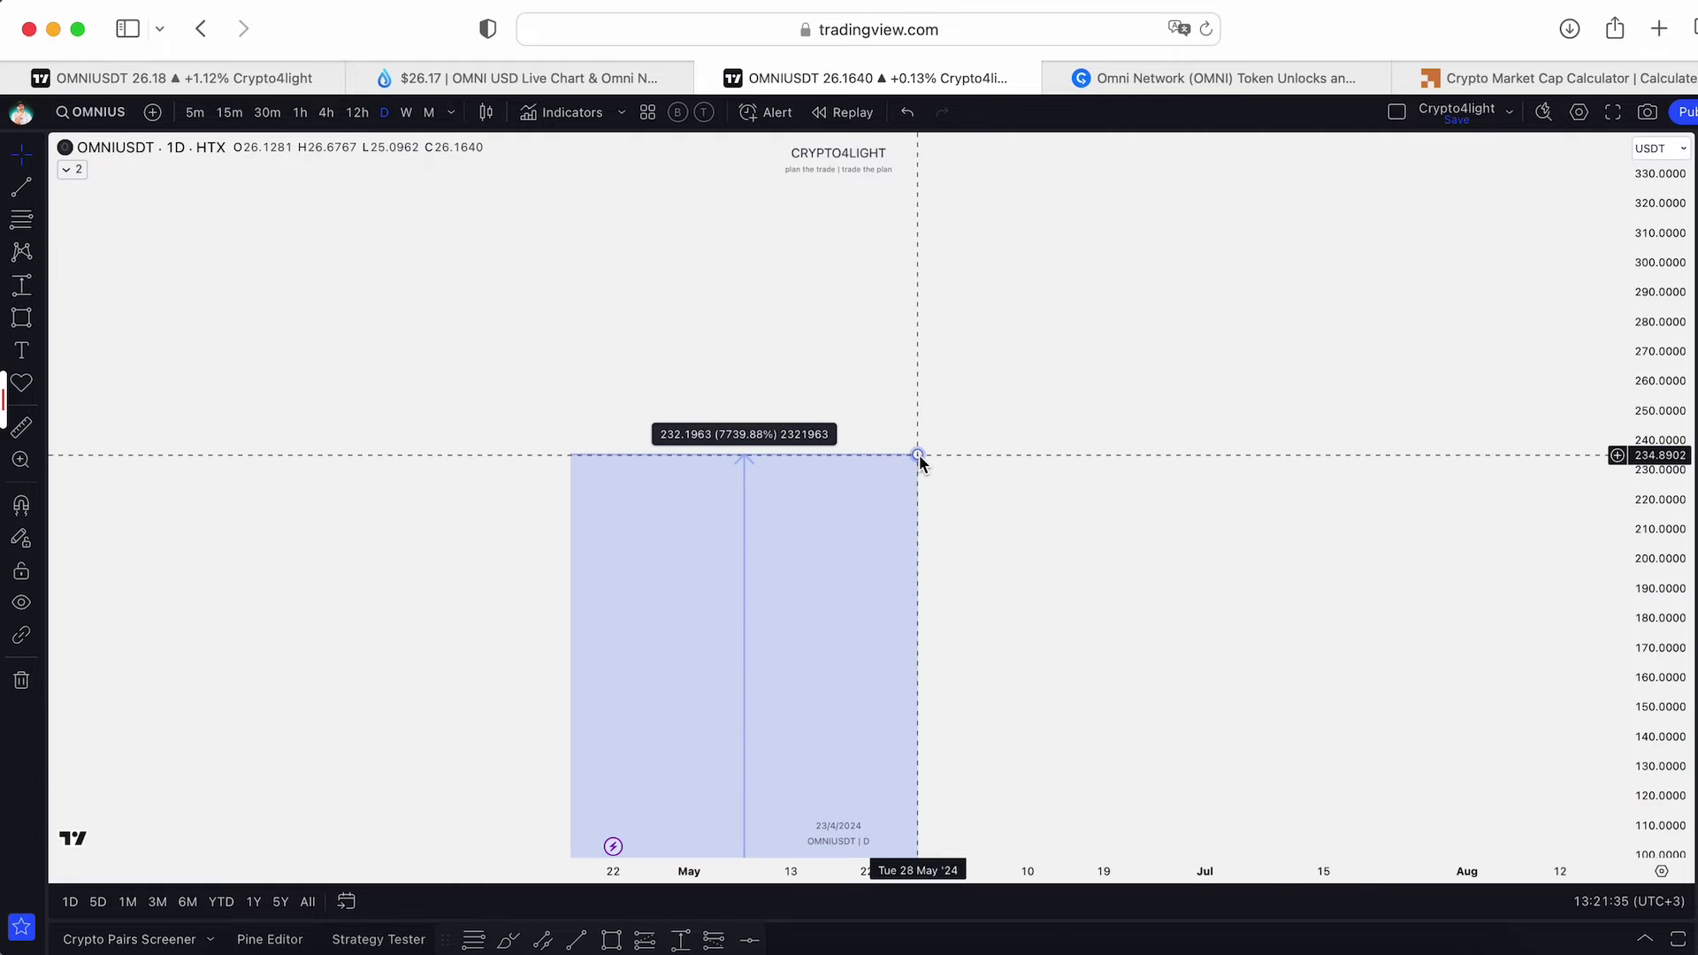
drag(918, 455, 925, 262)
drag(1060, 369, 1073, 326)
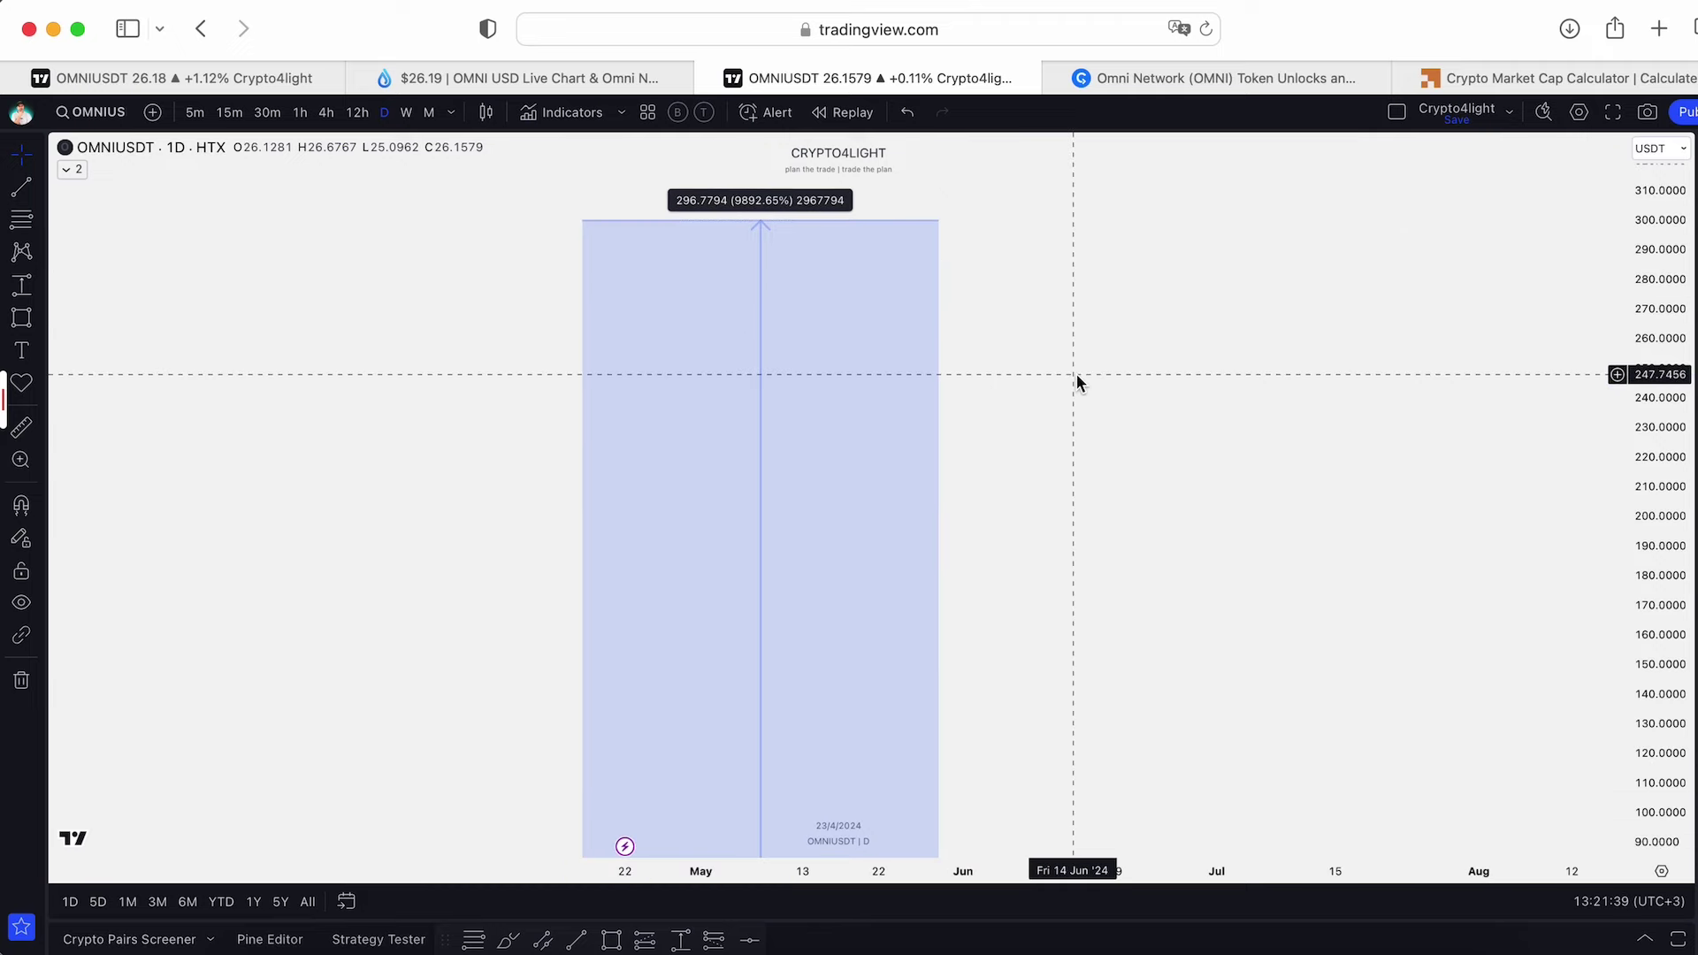
Undo the last extension of the HTX price range and re-measure from the 22 April price of about 26 up to about 299.5
key(super+z)
key(super+z)
key(super+z)
scroll(1183, 395, down, 1)
drag(1231, 432, 1173, 330)
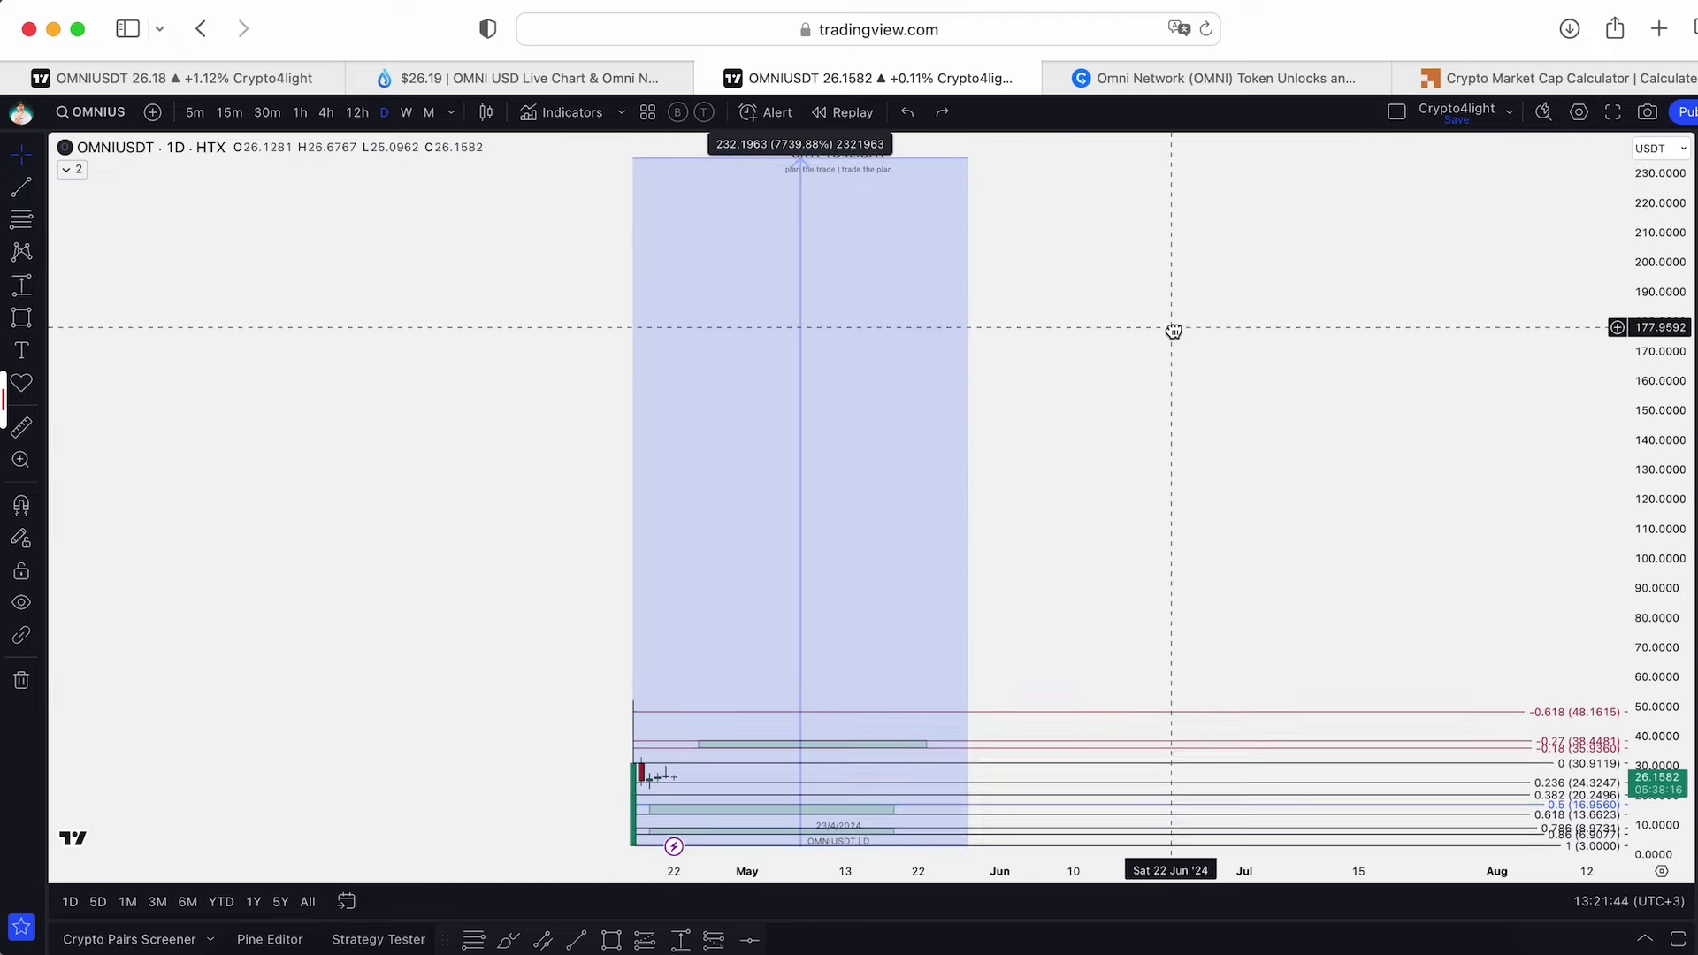
drag(1256, 443, 1204, 366)
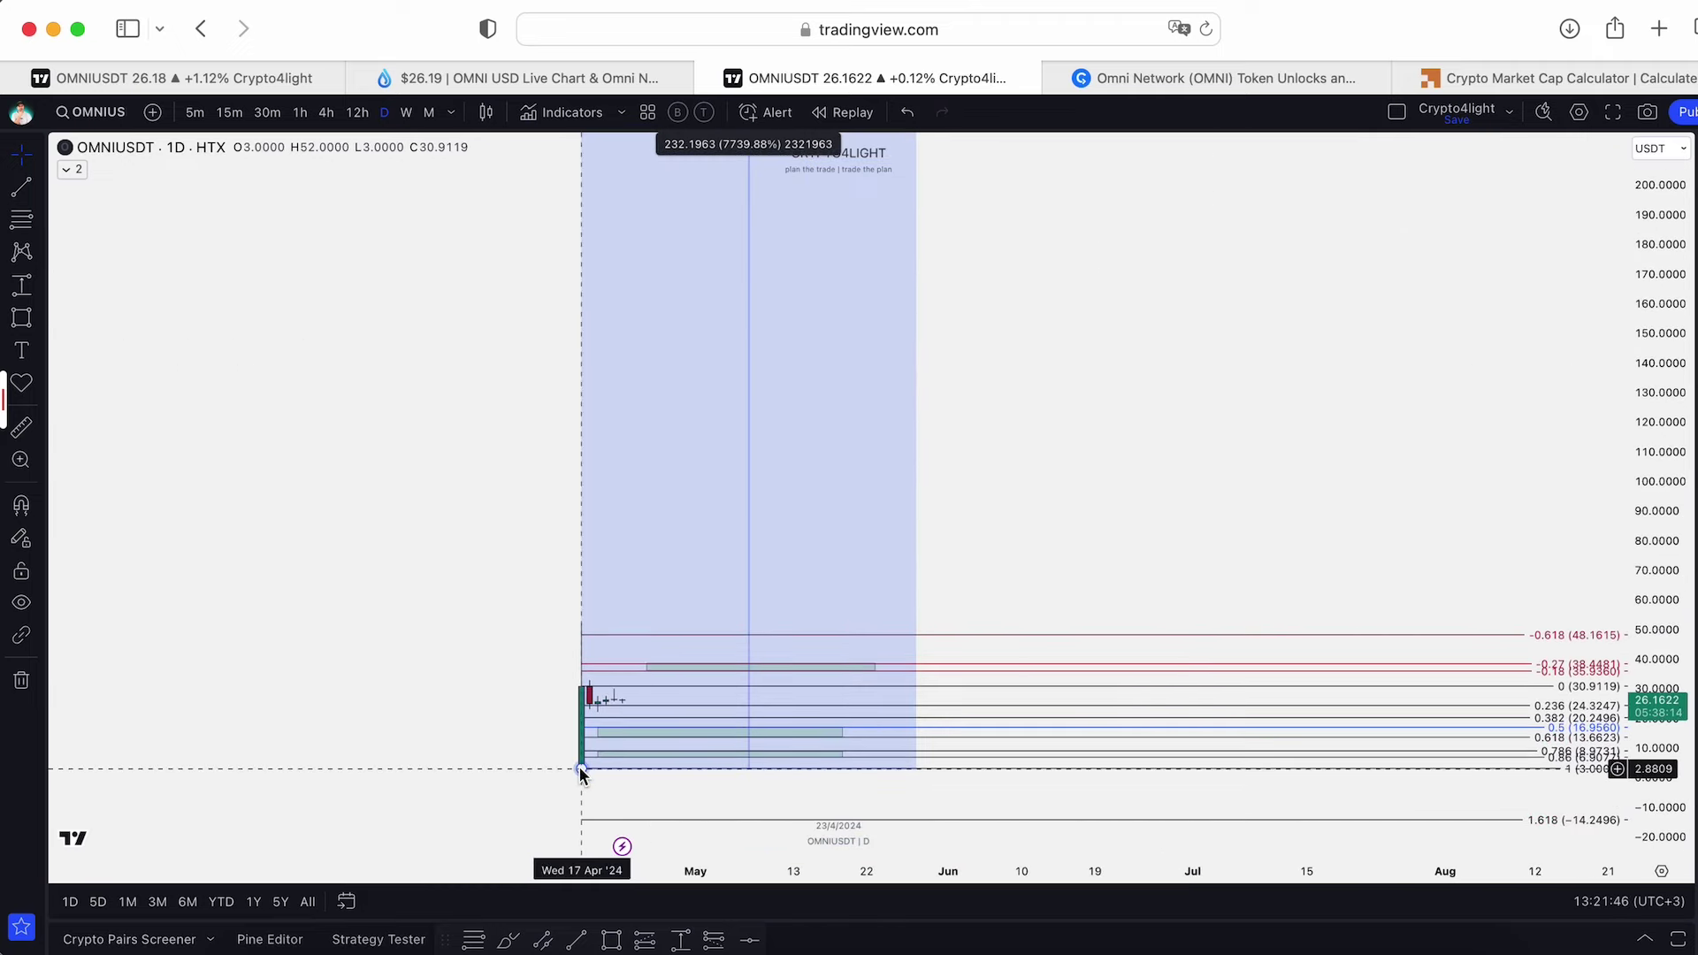
drag(580, 769, 624, 697)
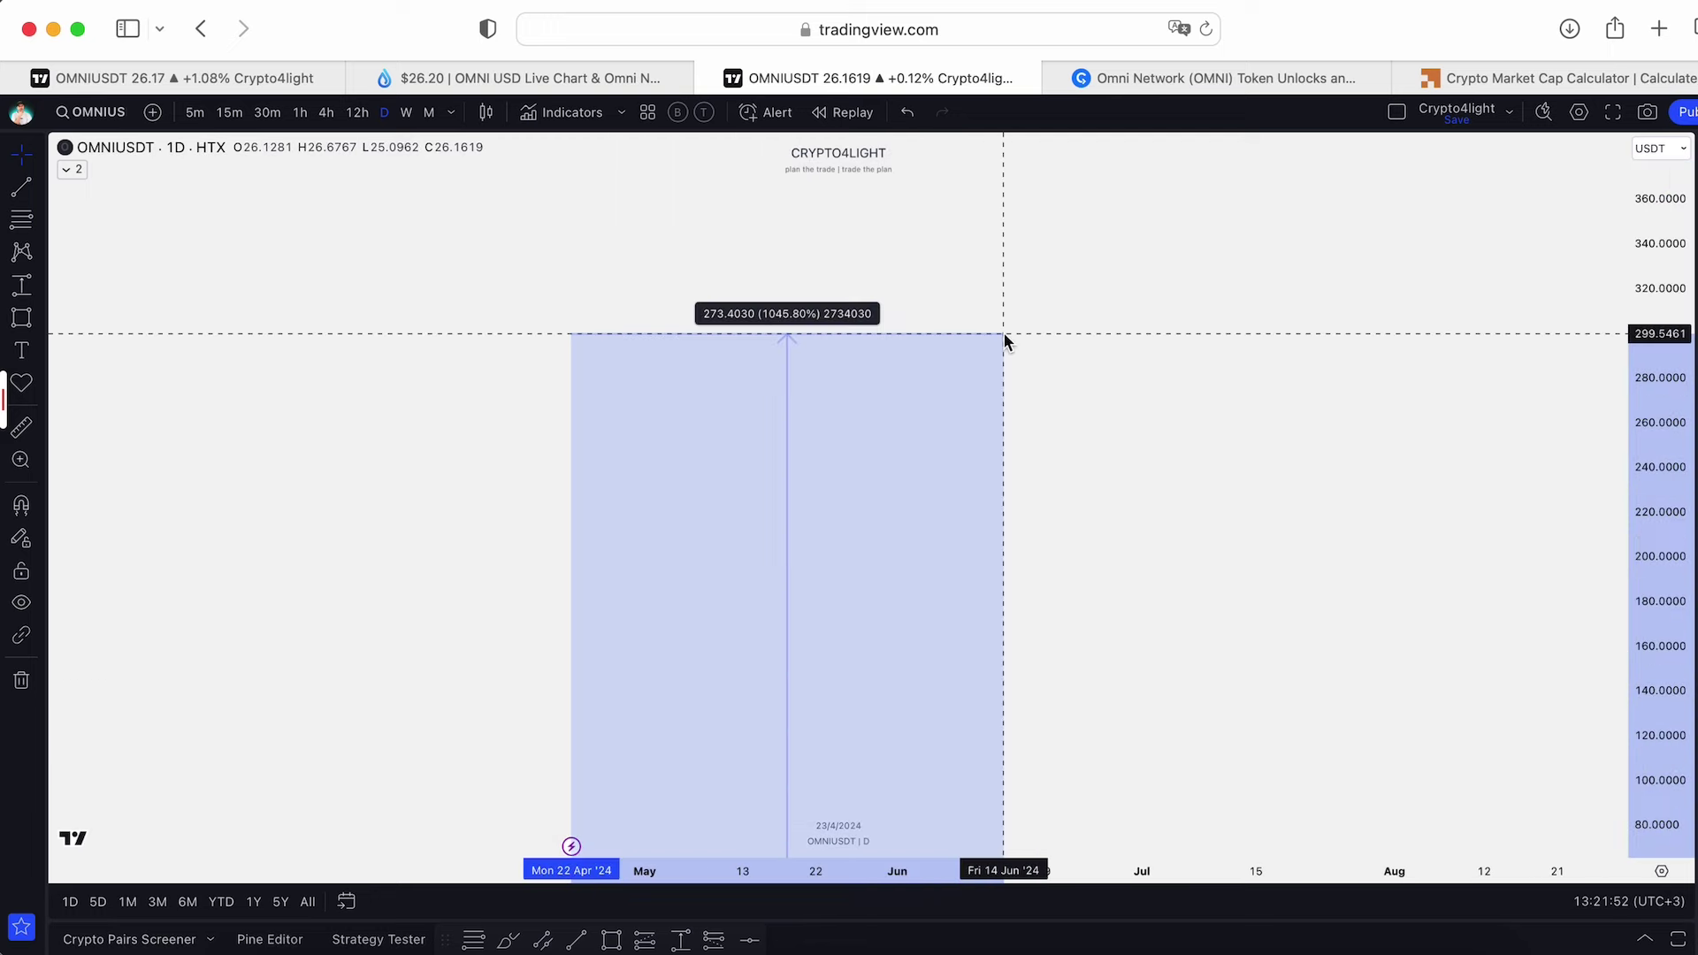
drag(1004, 334, 1004, 337)
Remove the price range from the HTX chart and refit the view to the Fibonacci levels and marked zones
drag(1147, 429, 1191, 315)
scroll(1191, 315, down, 3)
click(1222, 232)
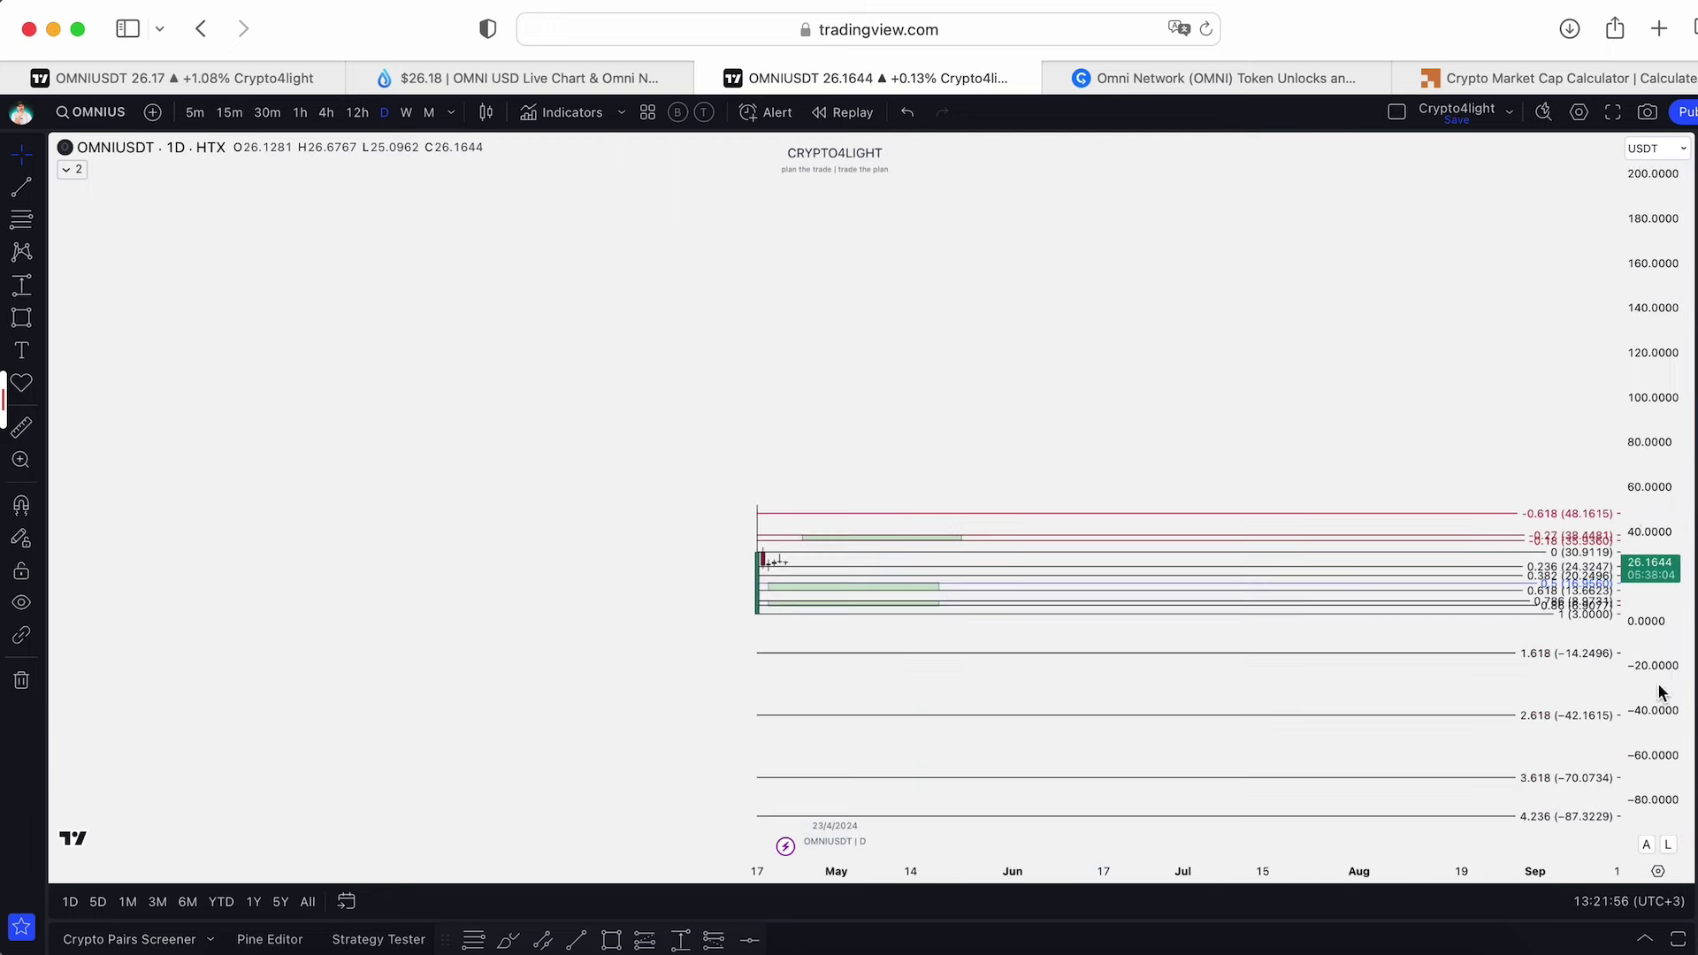
drag(1659, 692, 1636, 232)
drag(1675, 614, 1653, 292)
drag(1368, 508, 1140, 230)
scroll(1061, 239, up, 3)
drag(851, 318, 1123, 299)
Review Omni Network's vesting schedule and unlock events on CryptoRank
click(1176, 78)
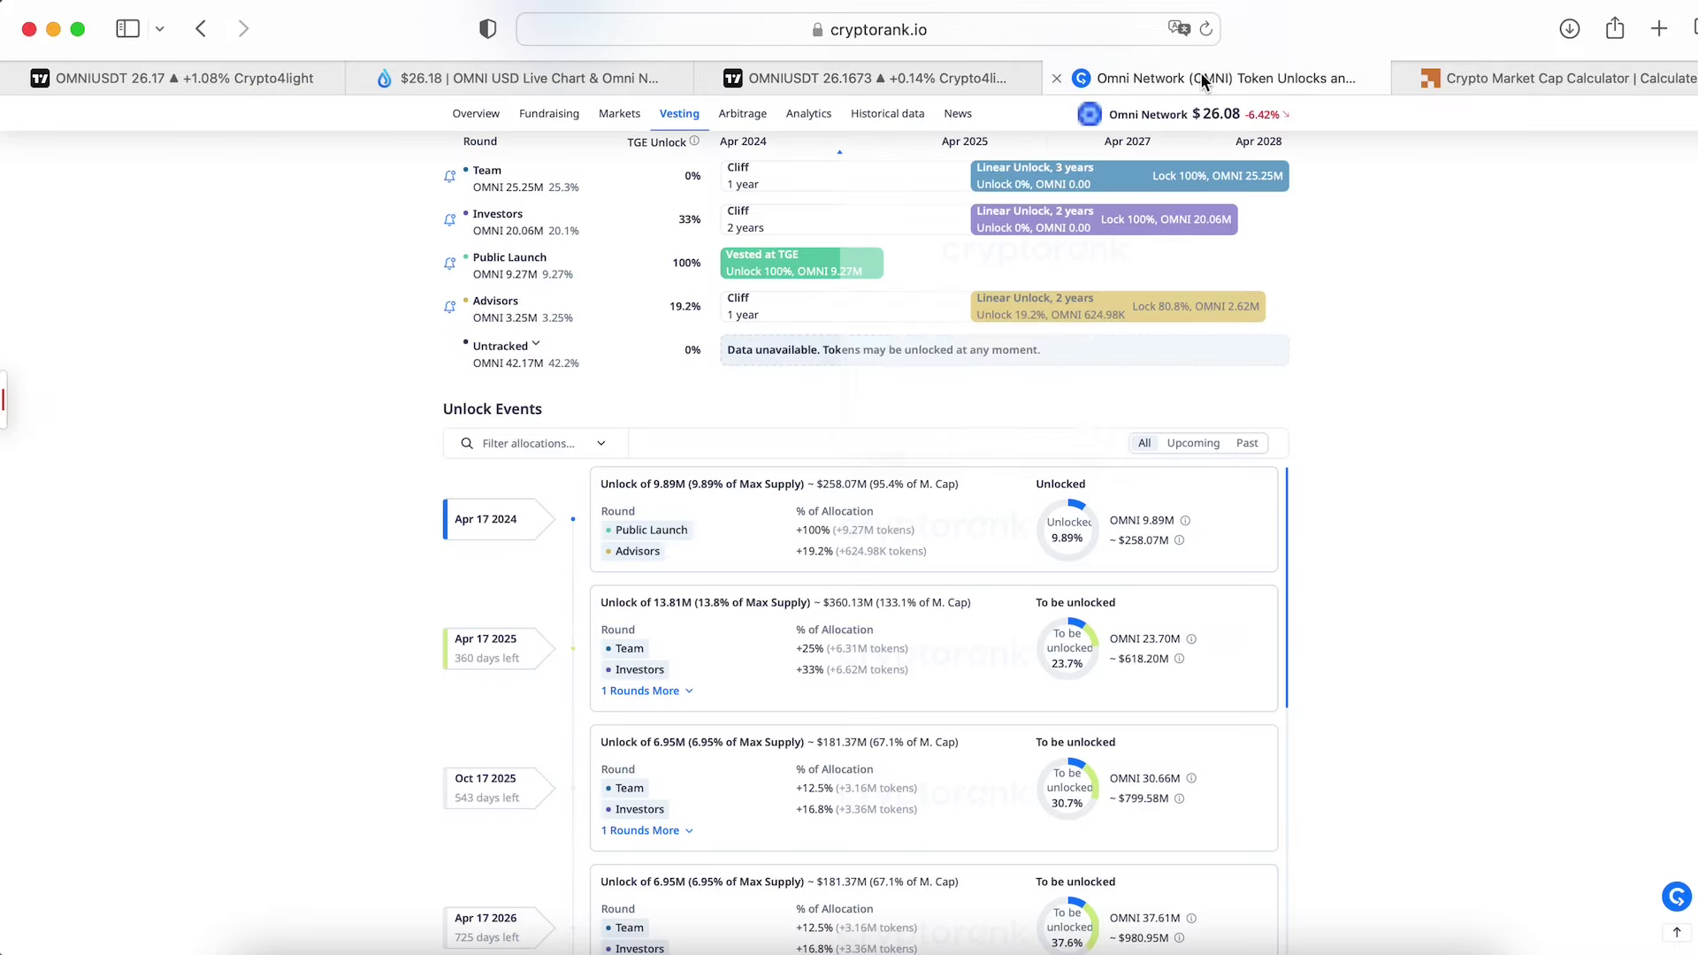
scroll(1123, 477, up, 1)
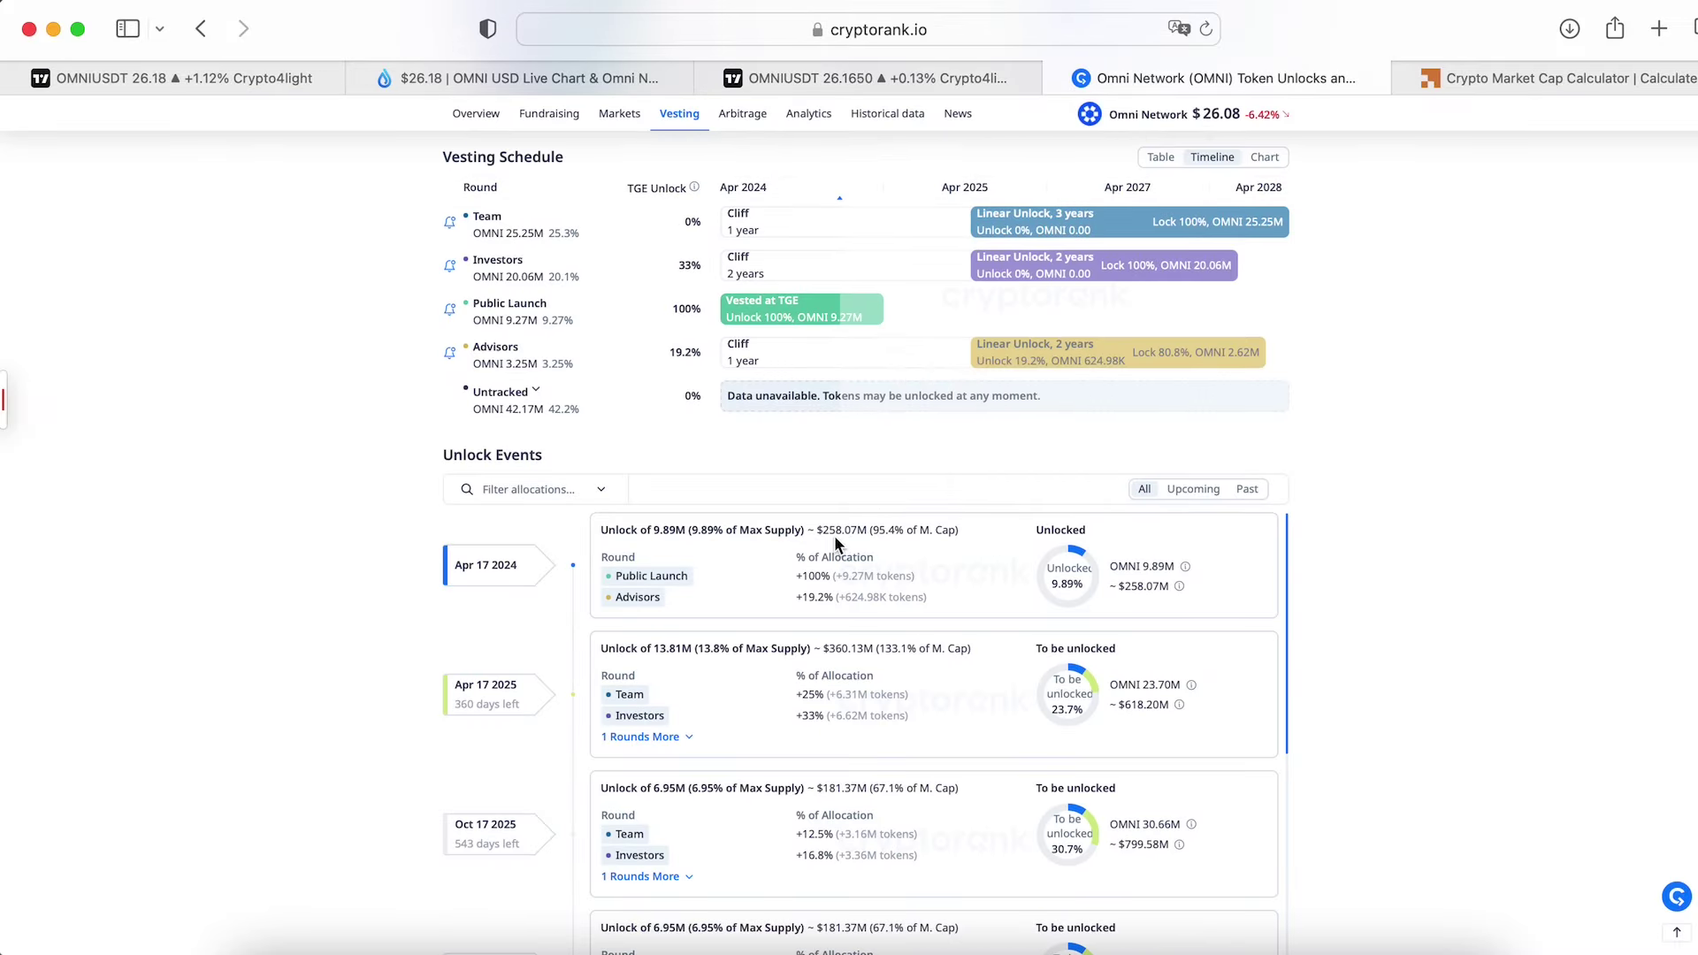
On the Binance OMNIUSDT chart, turn off magnet snapping, delete the tall price range and refit the view to the Fibonacci levels
click(183, 77)
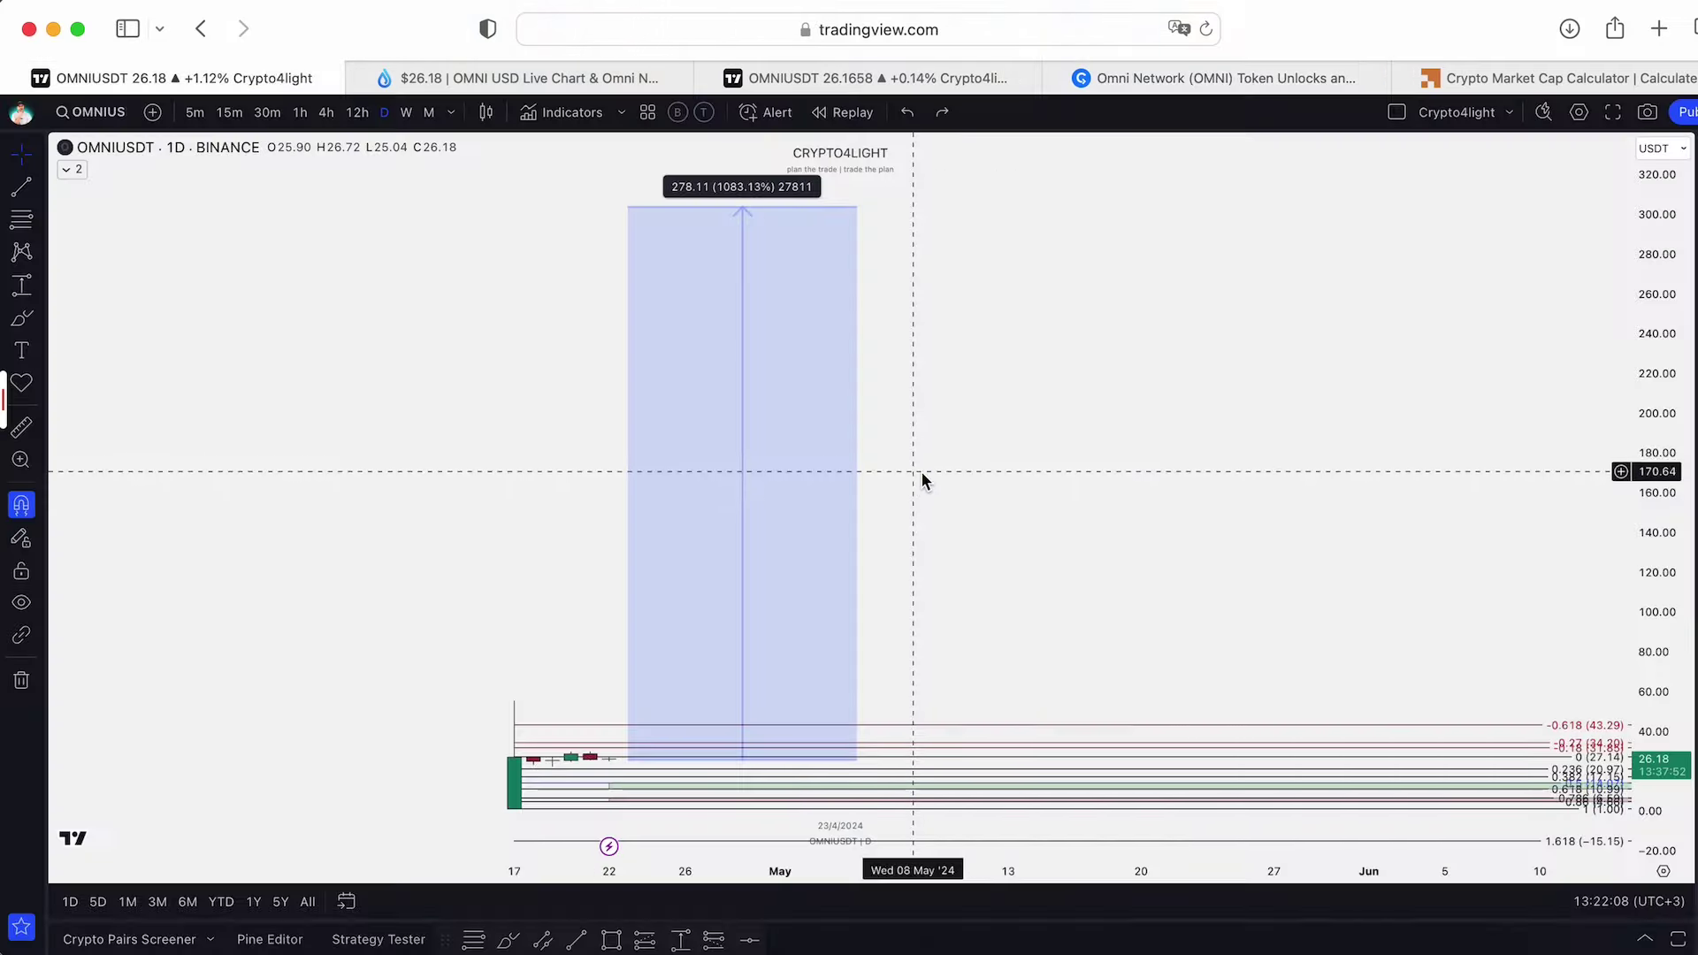
click(21, 505)
click(821, 488)
key(Delete)
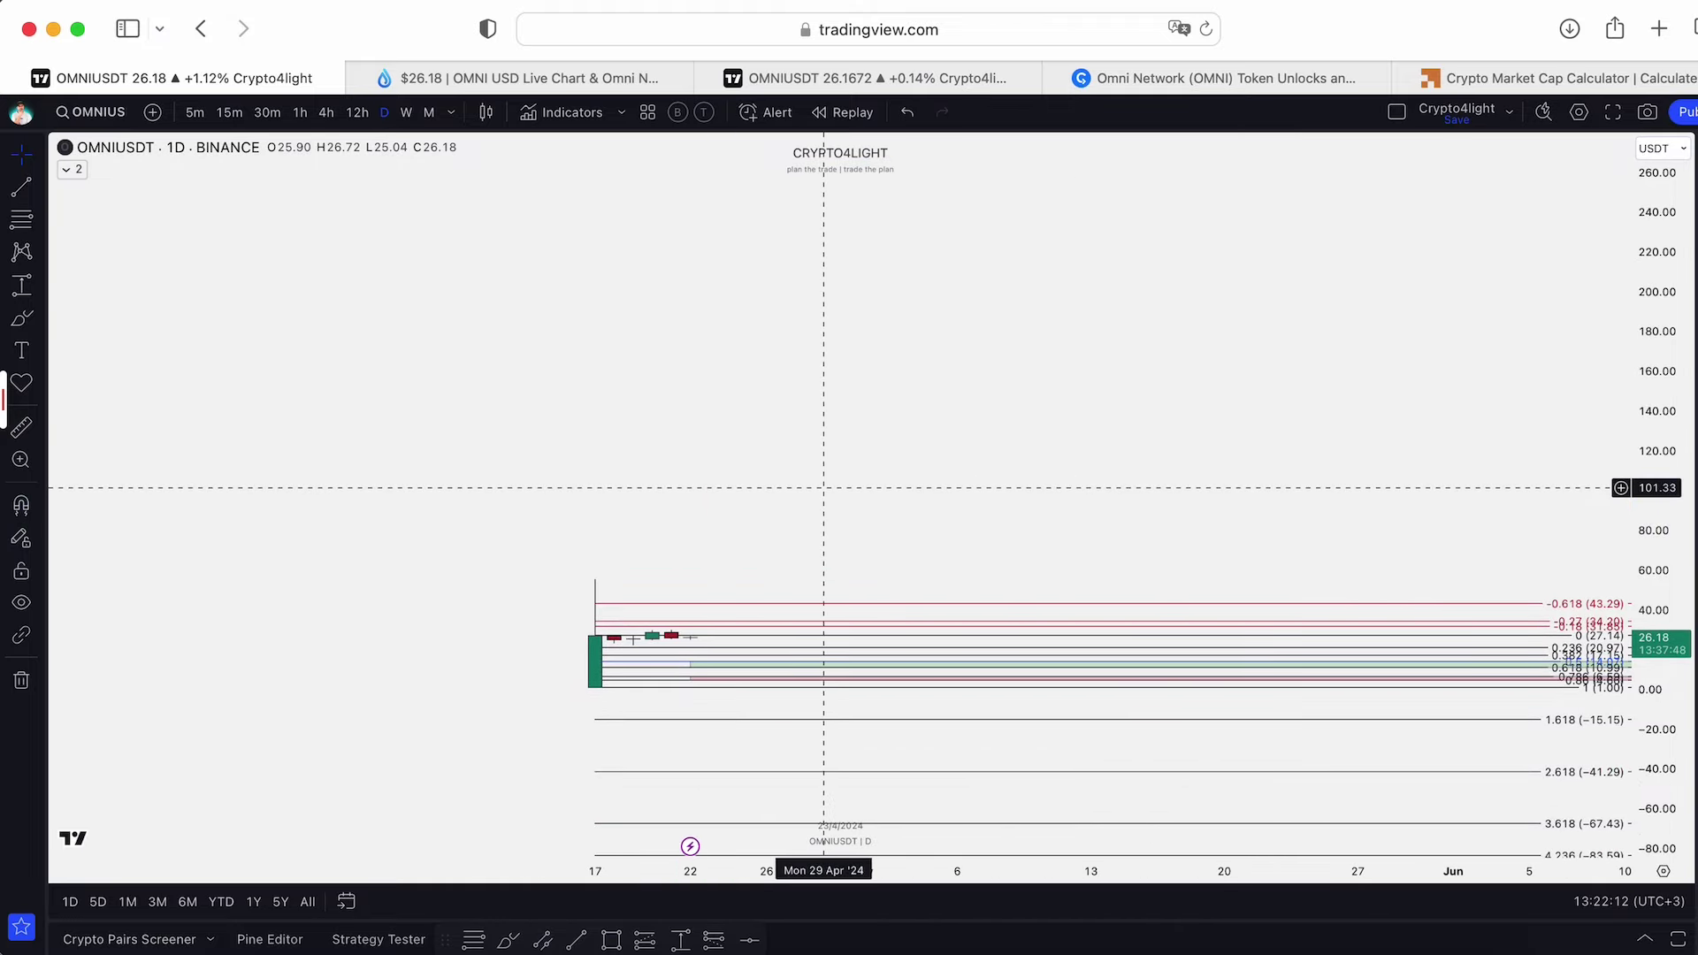
drag(829, 486, 928, 407)
drag(1688, 765, 1664, 310)
drag(1679, 679, 1671, 424)
drag(1388, 542, 1258, 231)
drag(1652, 692, 1625, 557)
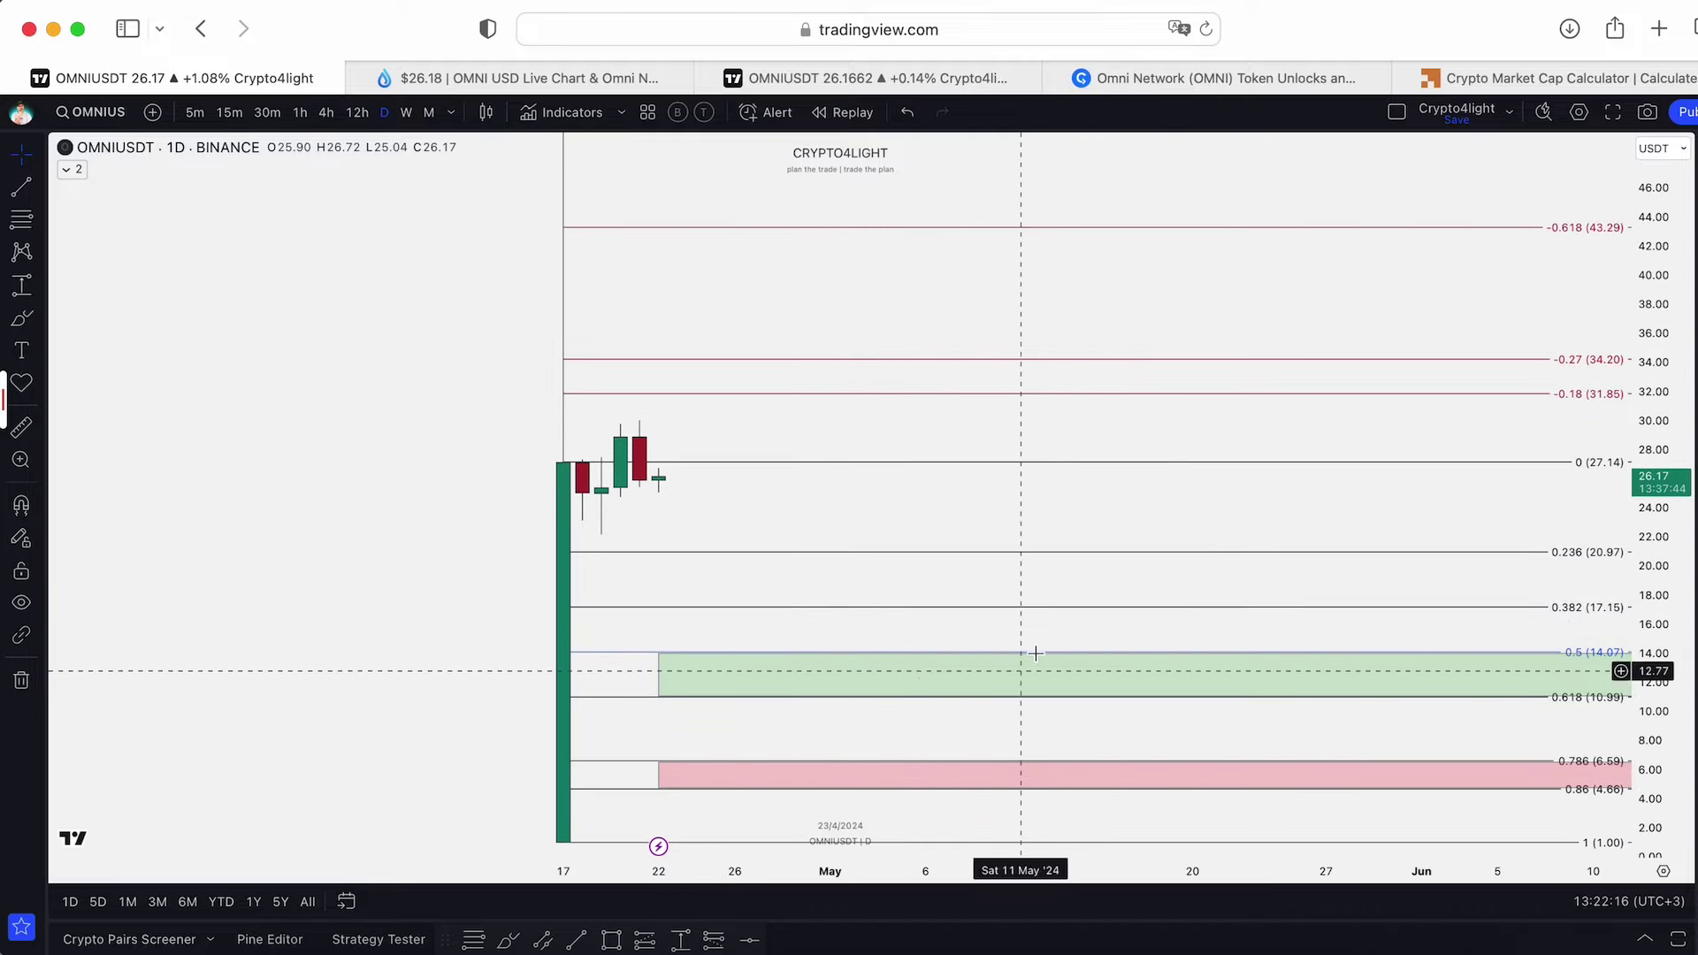
drag(910, 496, 815, 459)
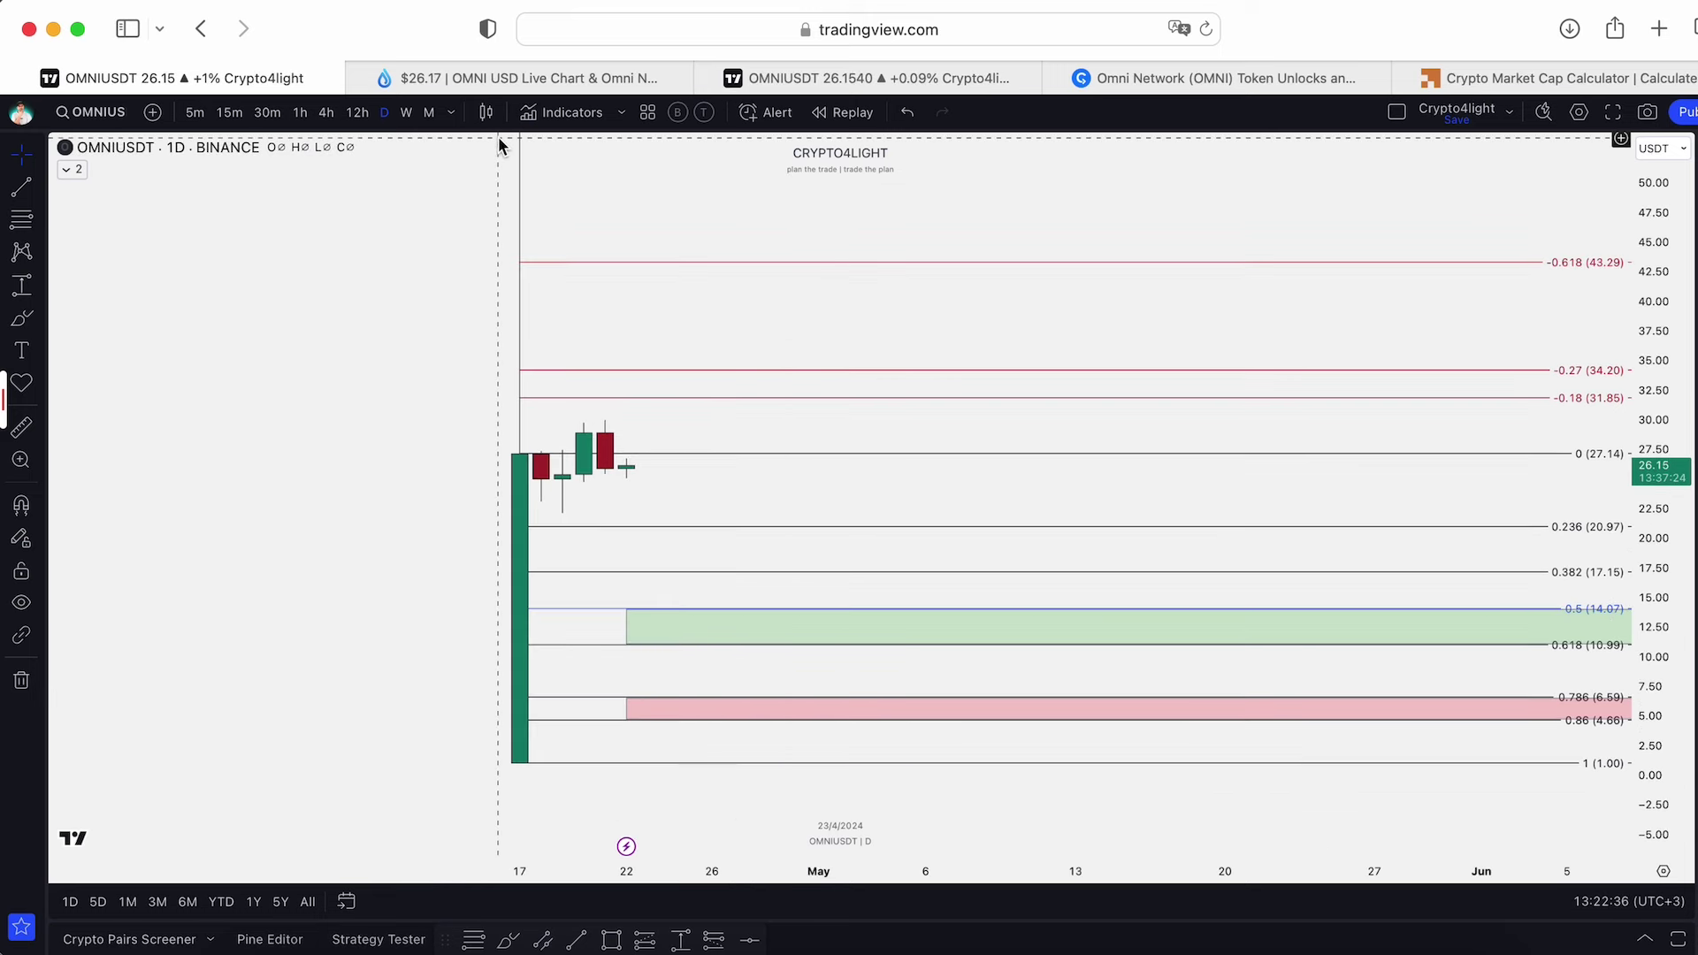
Add the invite-only Crypto4light Direction and Crypto4light ADZ indicators to the Binance chart
click(566, 113)
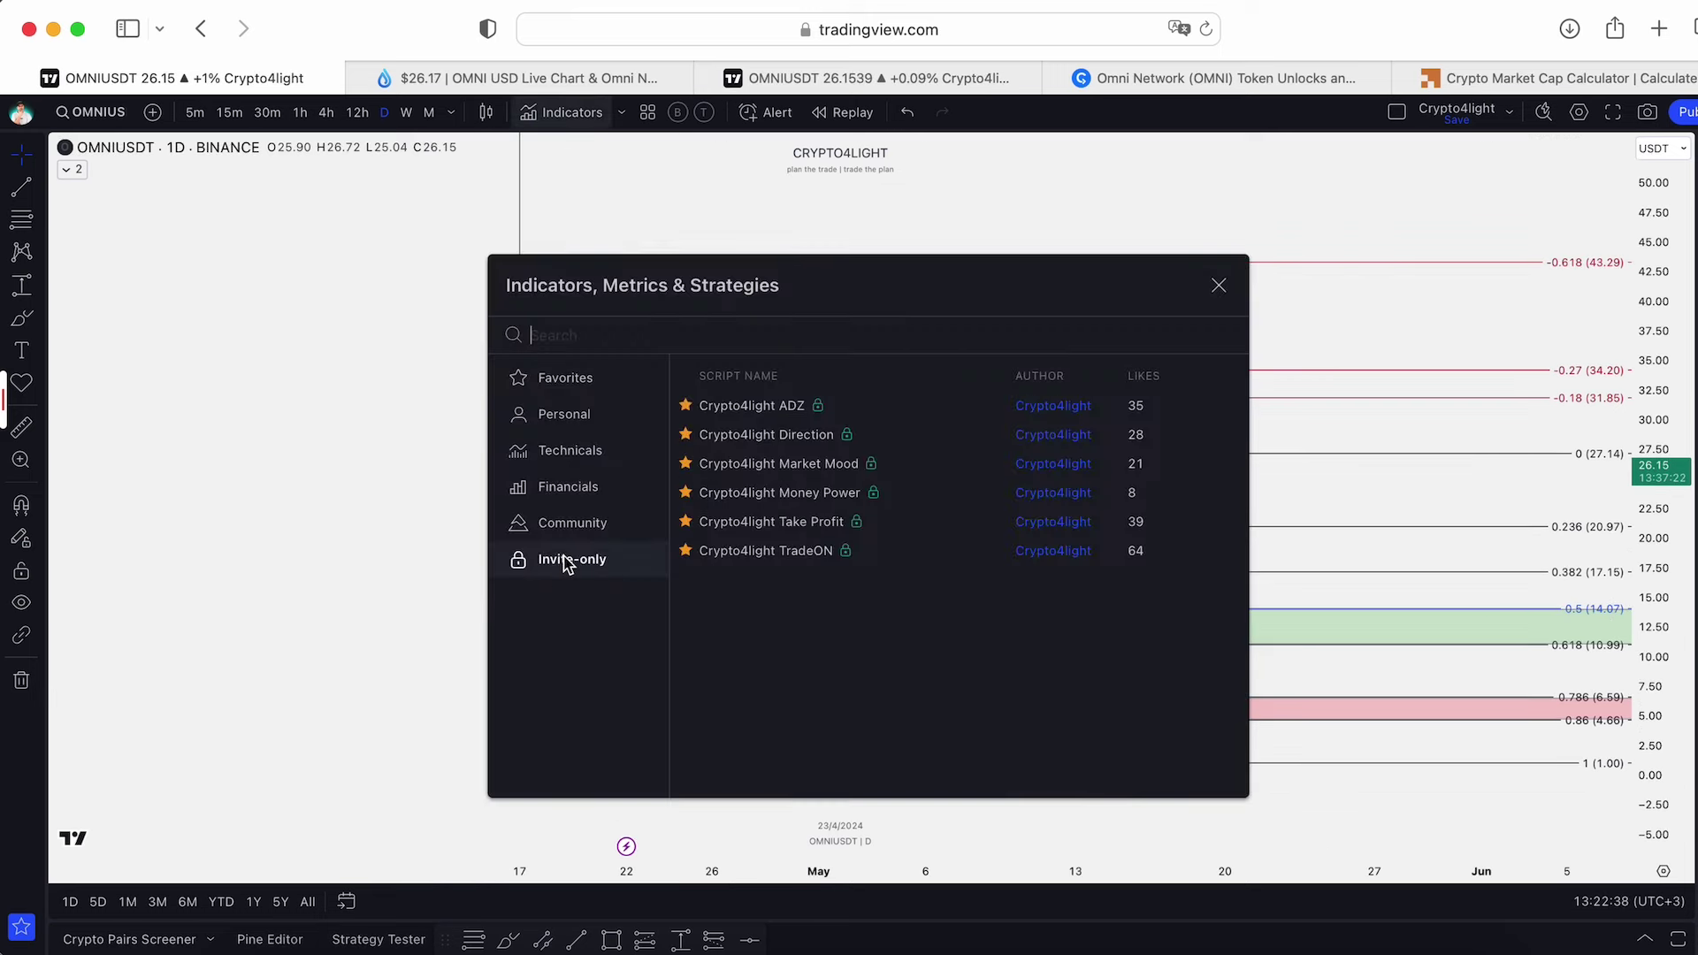
click(747, 432)
click(754, 403)
click(1221, 285)
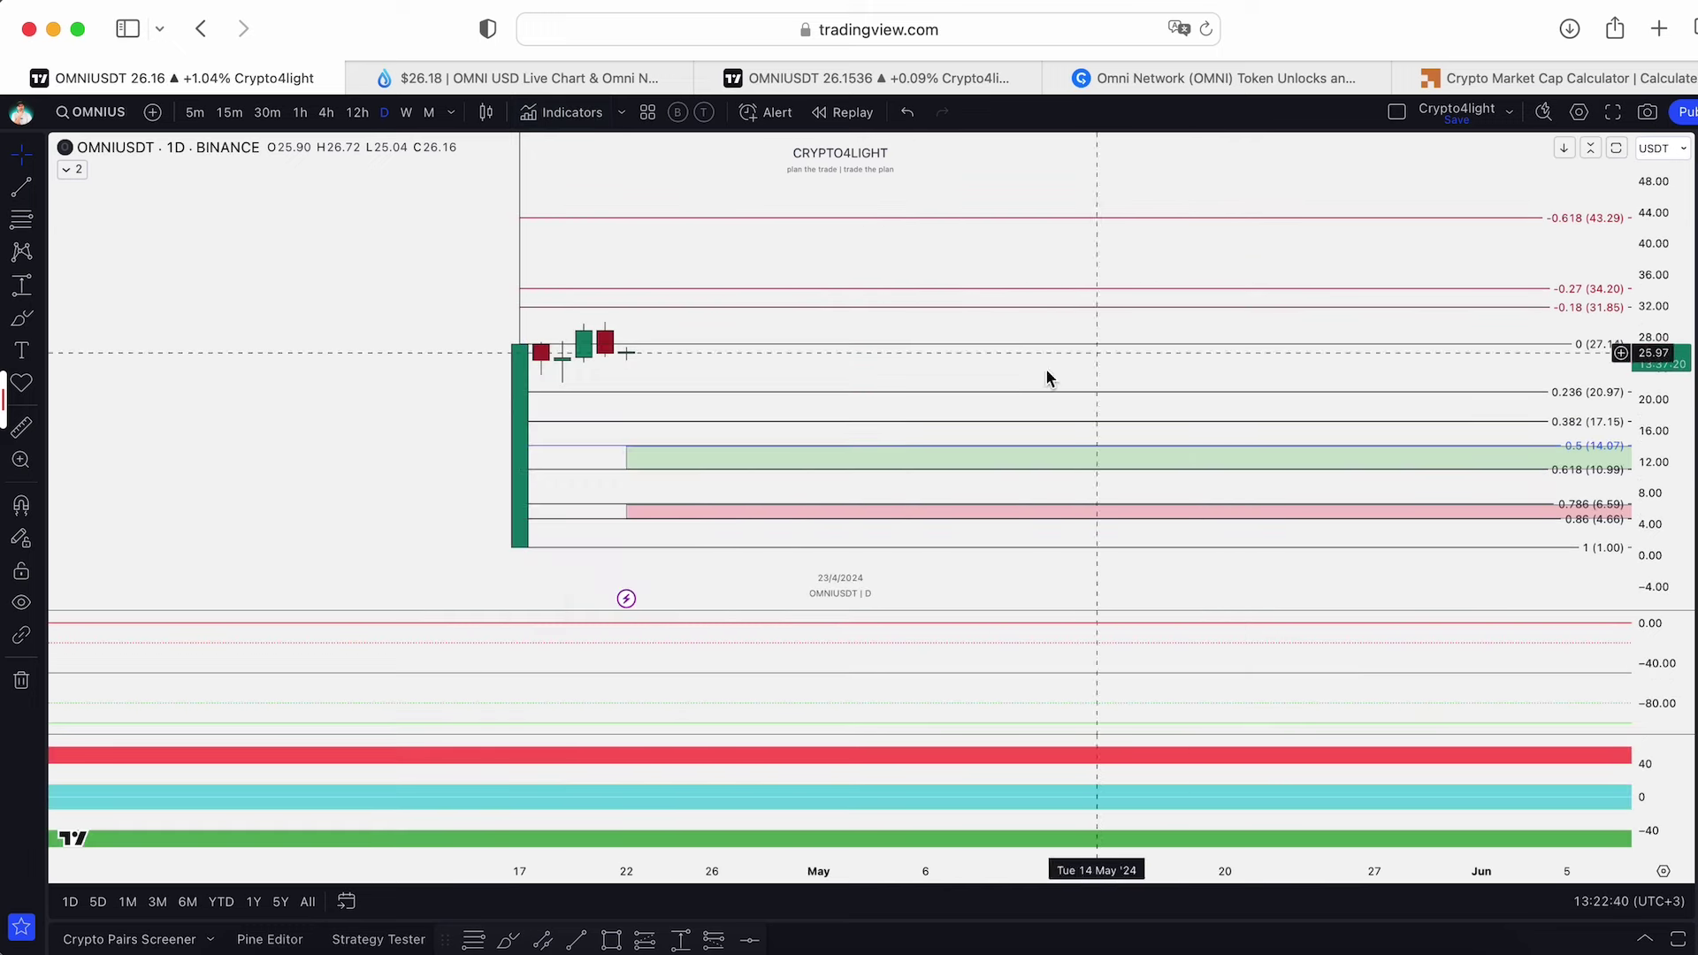
drag(356, 339, 645, 360)
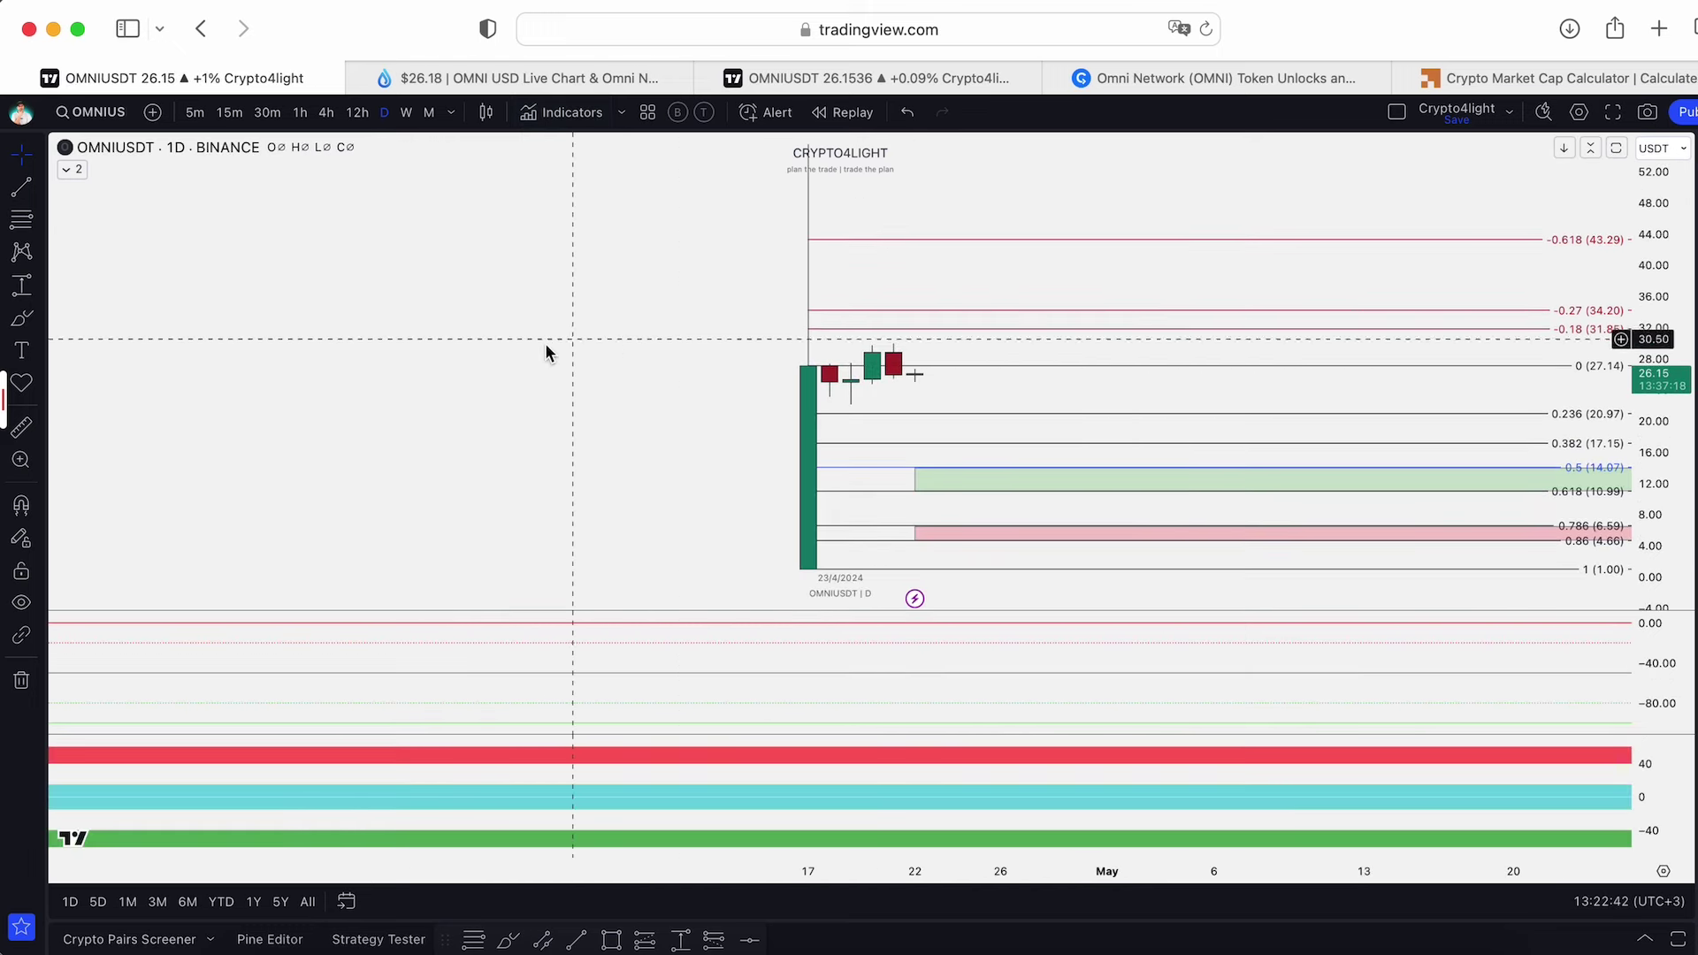
scroll(528, 361, right, 1)
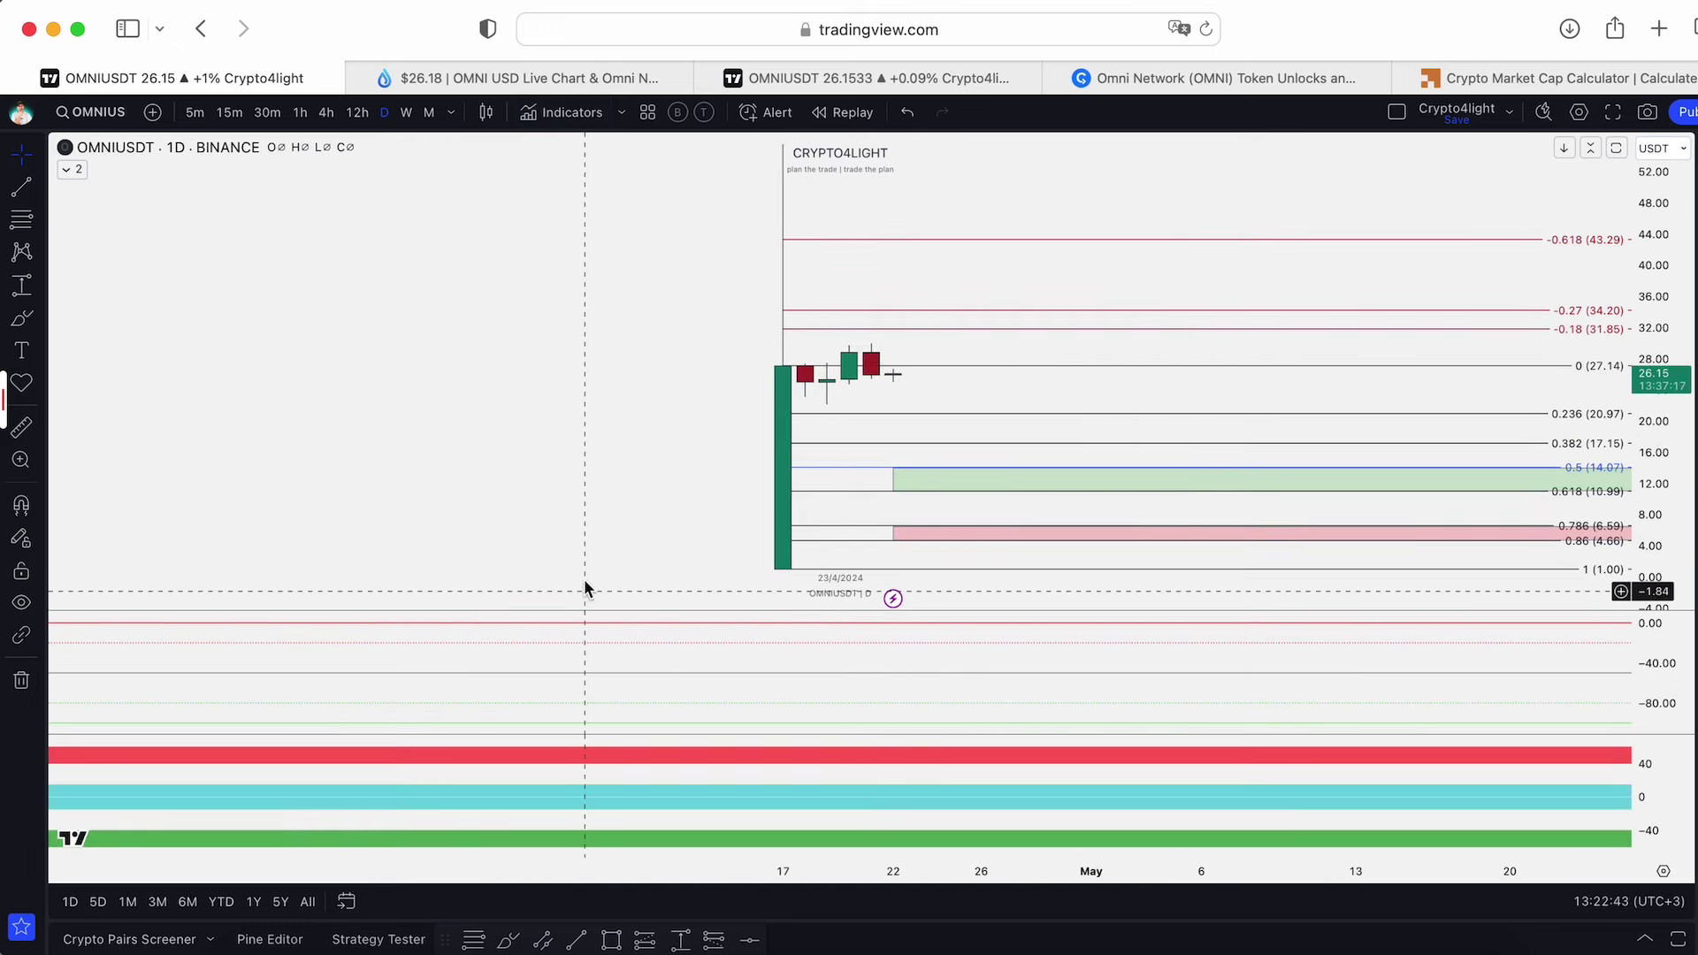
Show the chart on the 4-hour timeframe and brush a projected curve beyond the red histogram in the lowest indicator pane
click(357, 112)
click(326, 112)
scroll(1084, 276, right, 7)
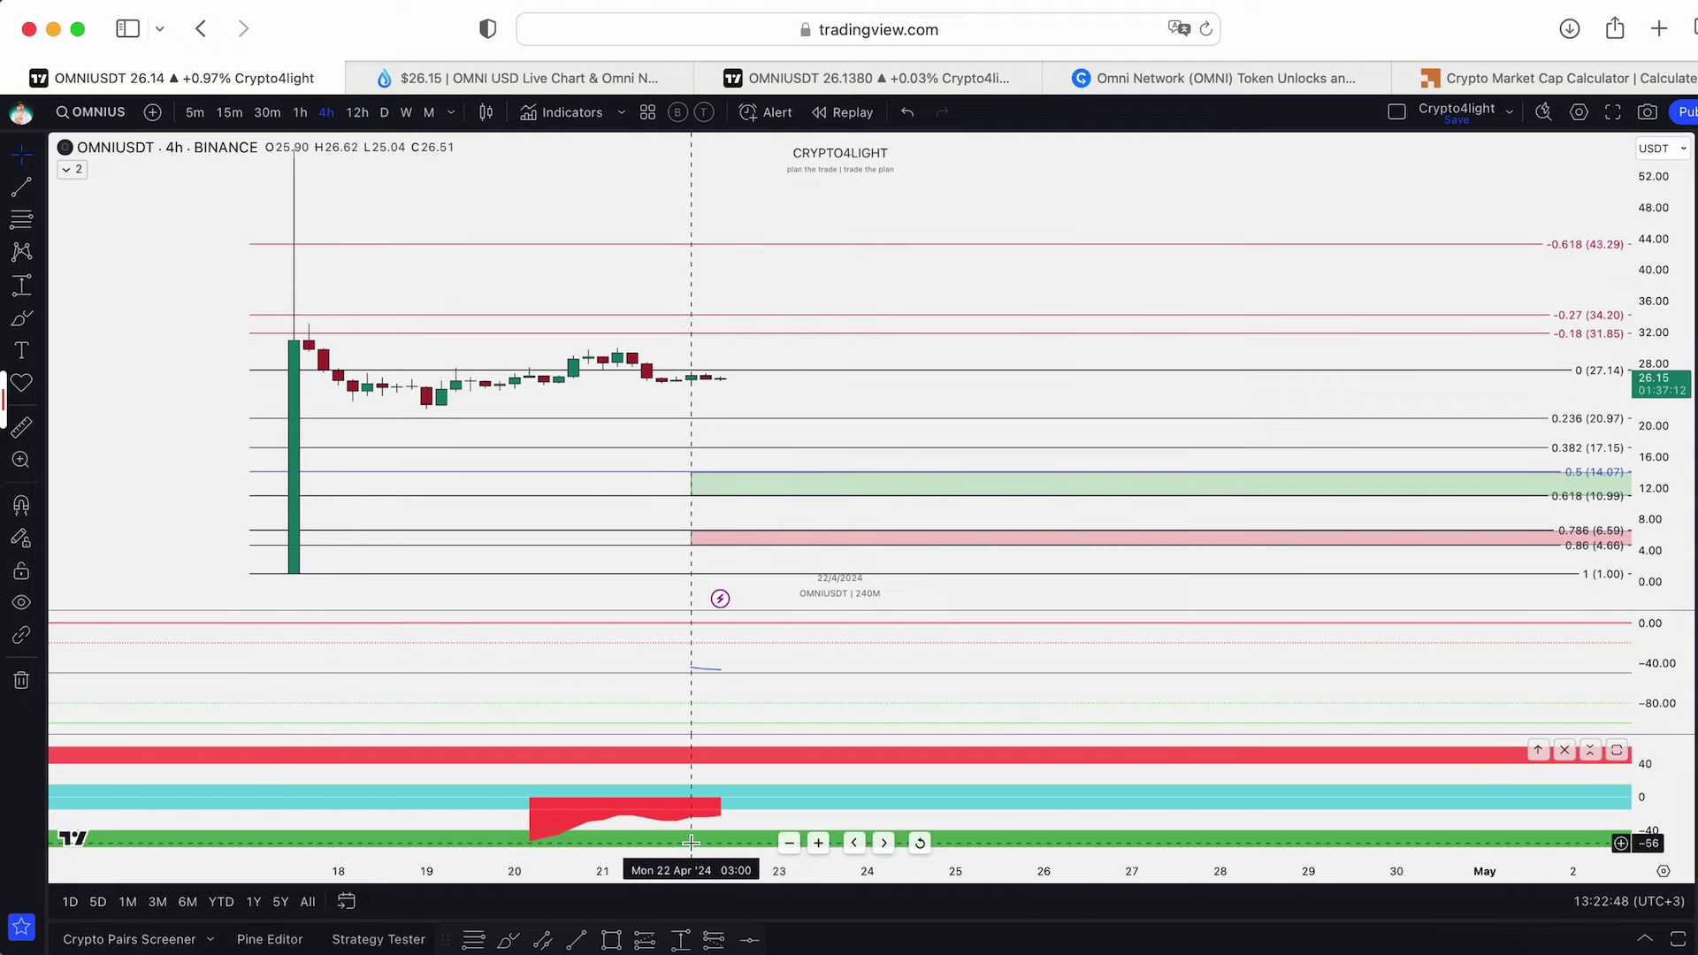
drag(720, 818, 902, 288)
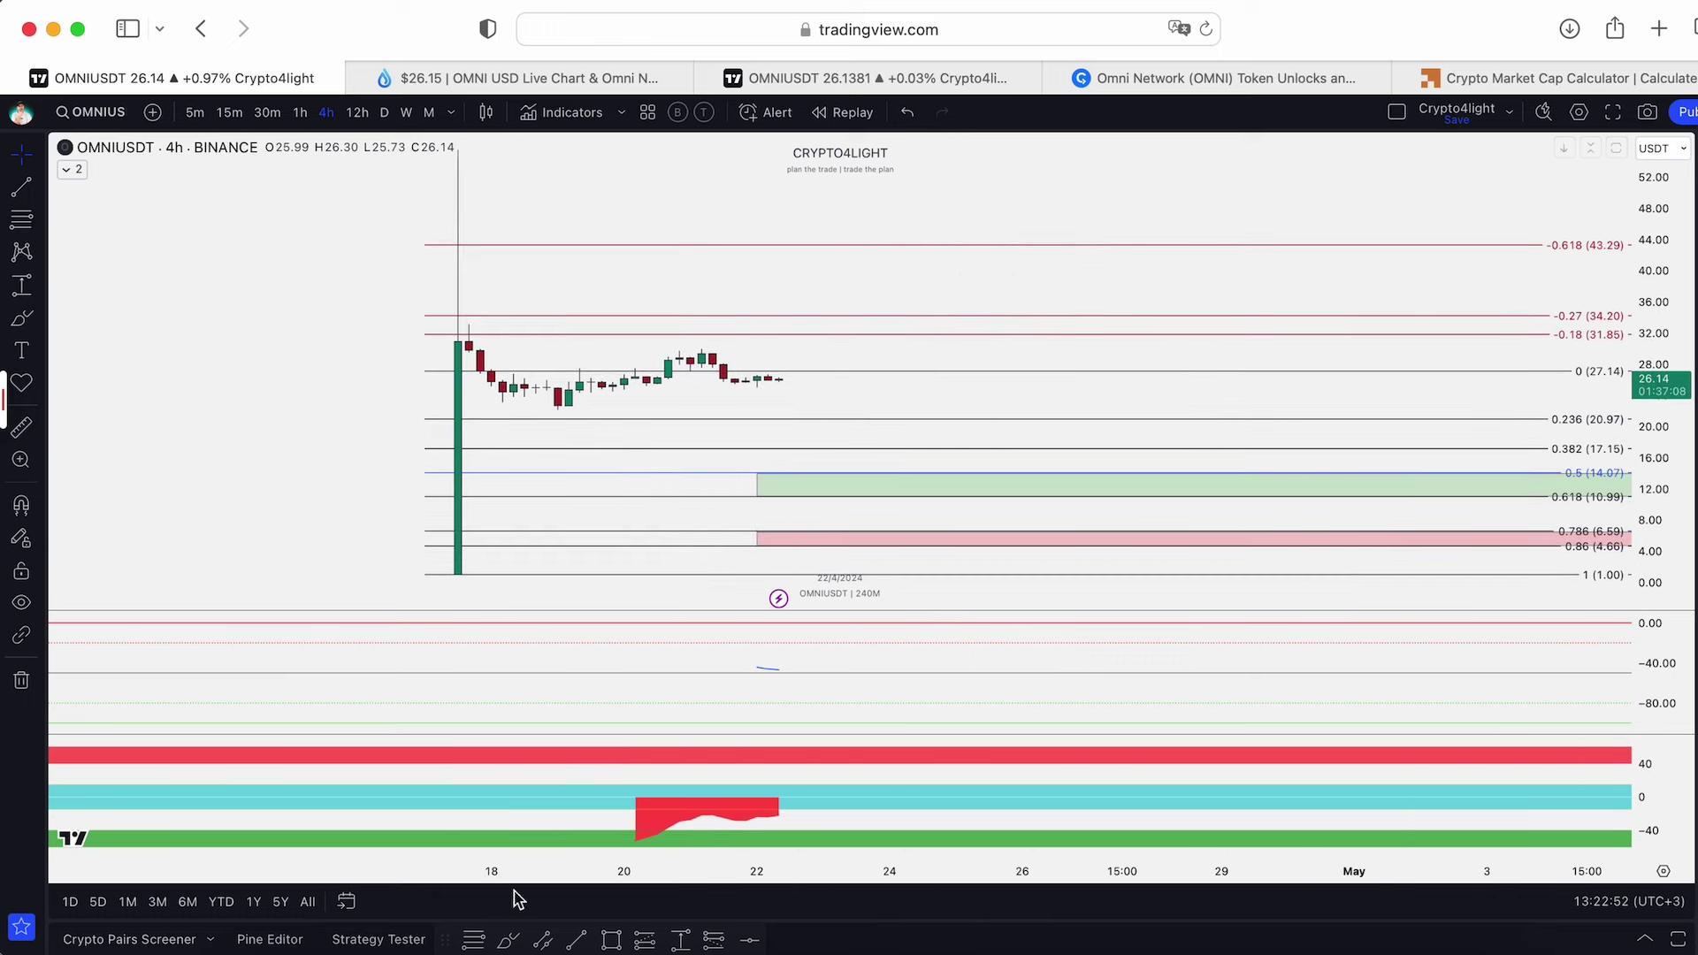
click(497, 943)
drag(777, 812, 847, 807)
Try brushing a price path declining from the latest candle, and undo the strokes
drag(772, 378, 913, 446)
mouse_move(1593, 443)
mouse_down()
mouse_move(1539, 447)
mouse_move(1553, 448)
mouse_up()
click(907, 114)
click(908, 114)
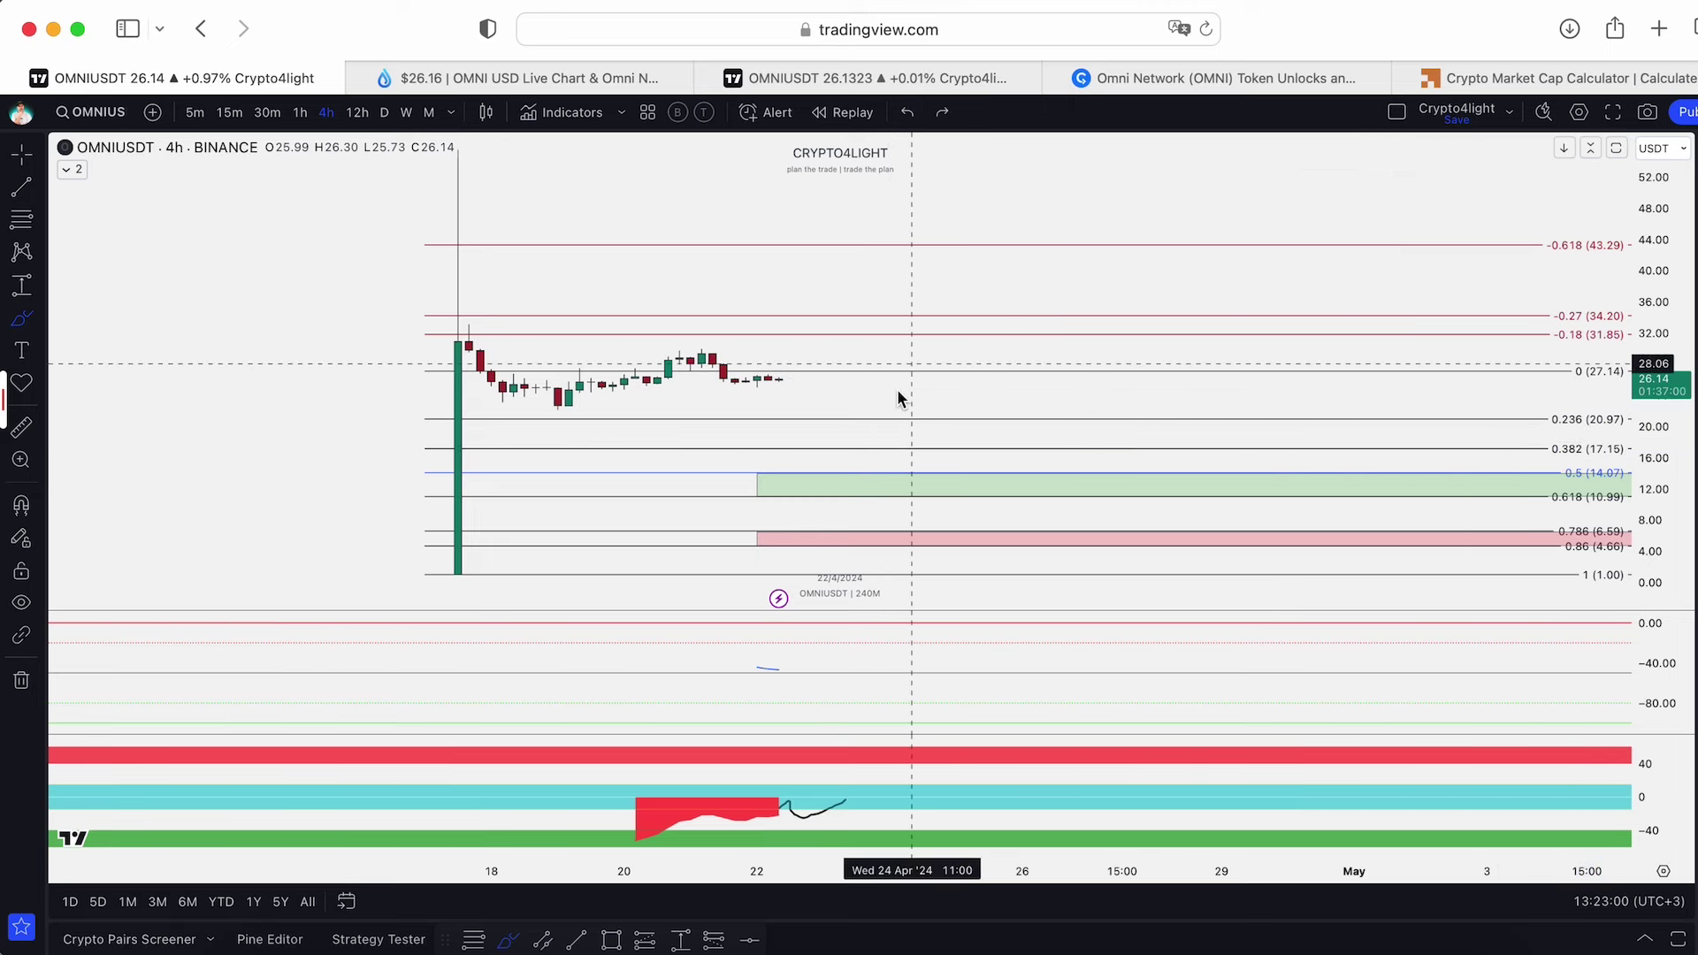
Try brushing possible paths for the middle pane's indicator line, including a fall to about −88, and undo them
scroll(849, 469, down, 1)
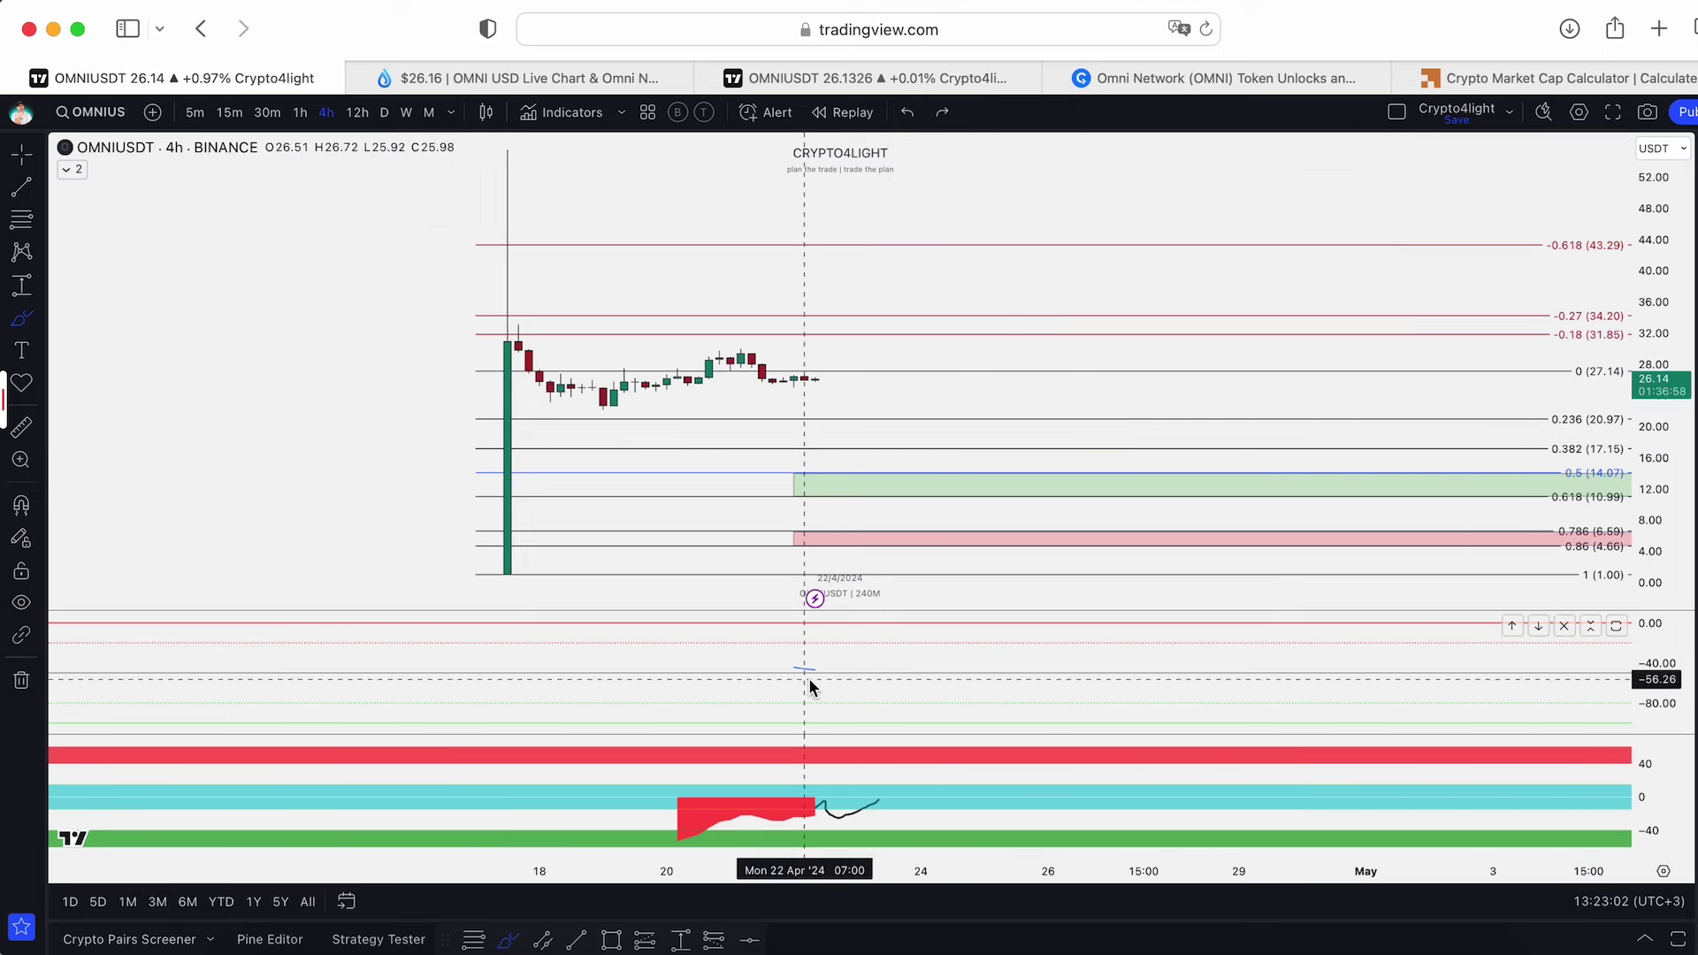
drag(805, 676, 995, 673)
click(912, 116)
click(905, 114)
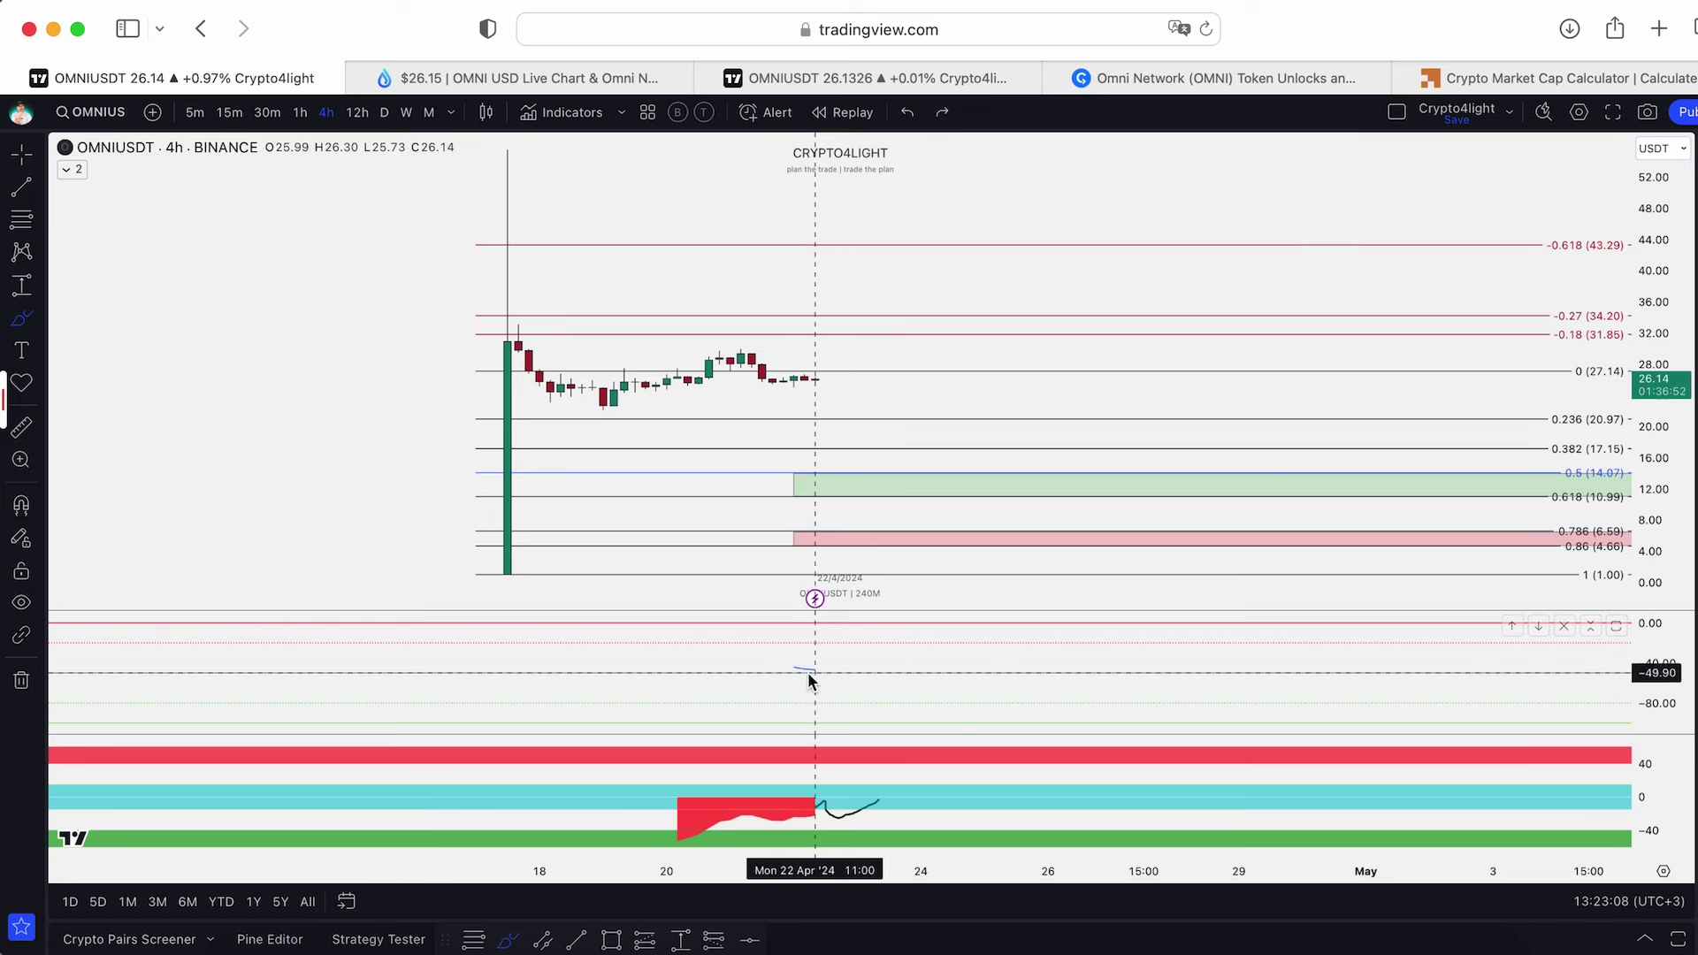
mouse_move(797, 664)
mouse_down()
mouse_move(836, 664)
mouse_move(869, 712)
mouse_up()
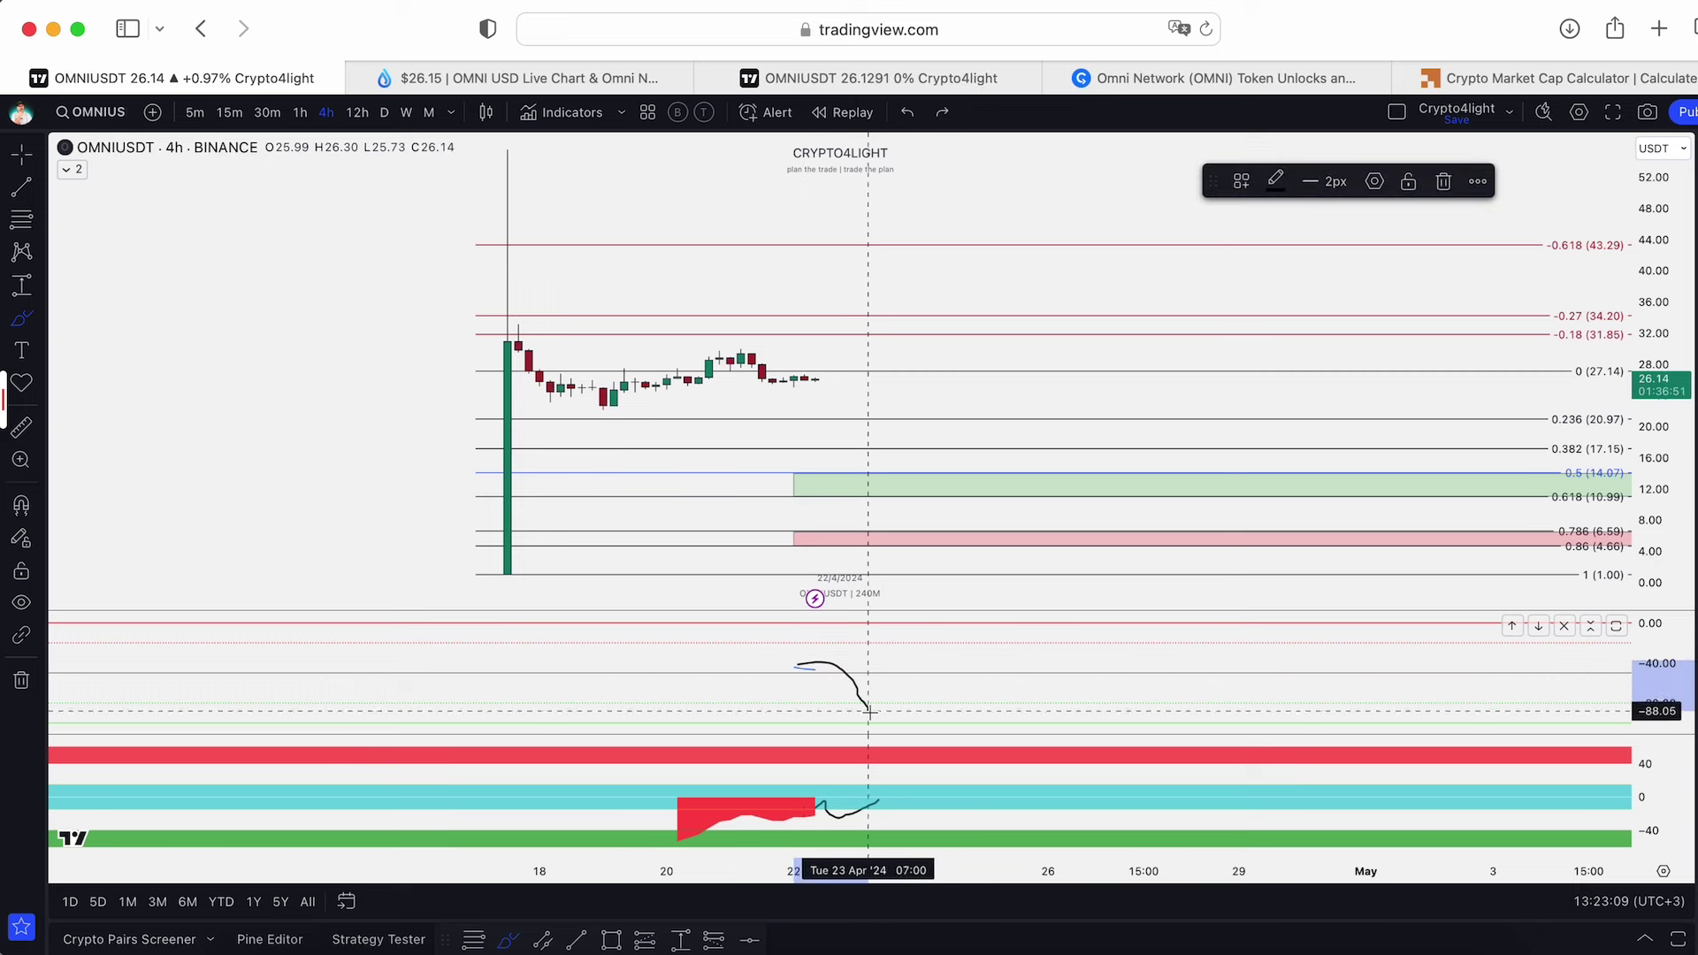
click(907, 113)
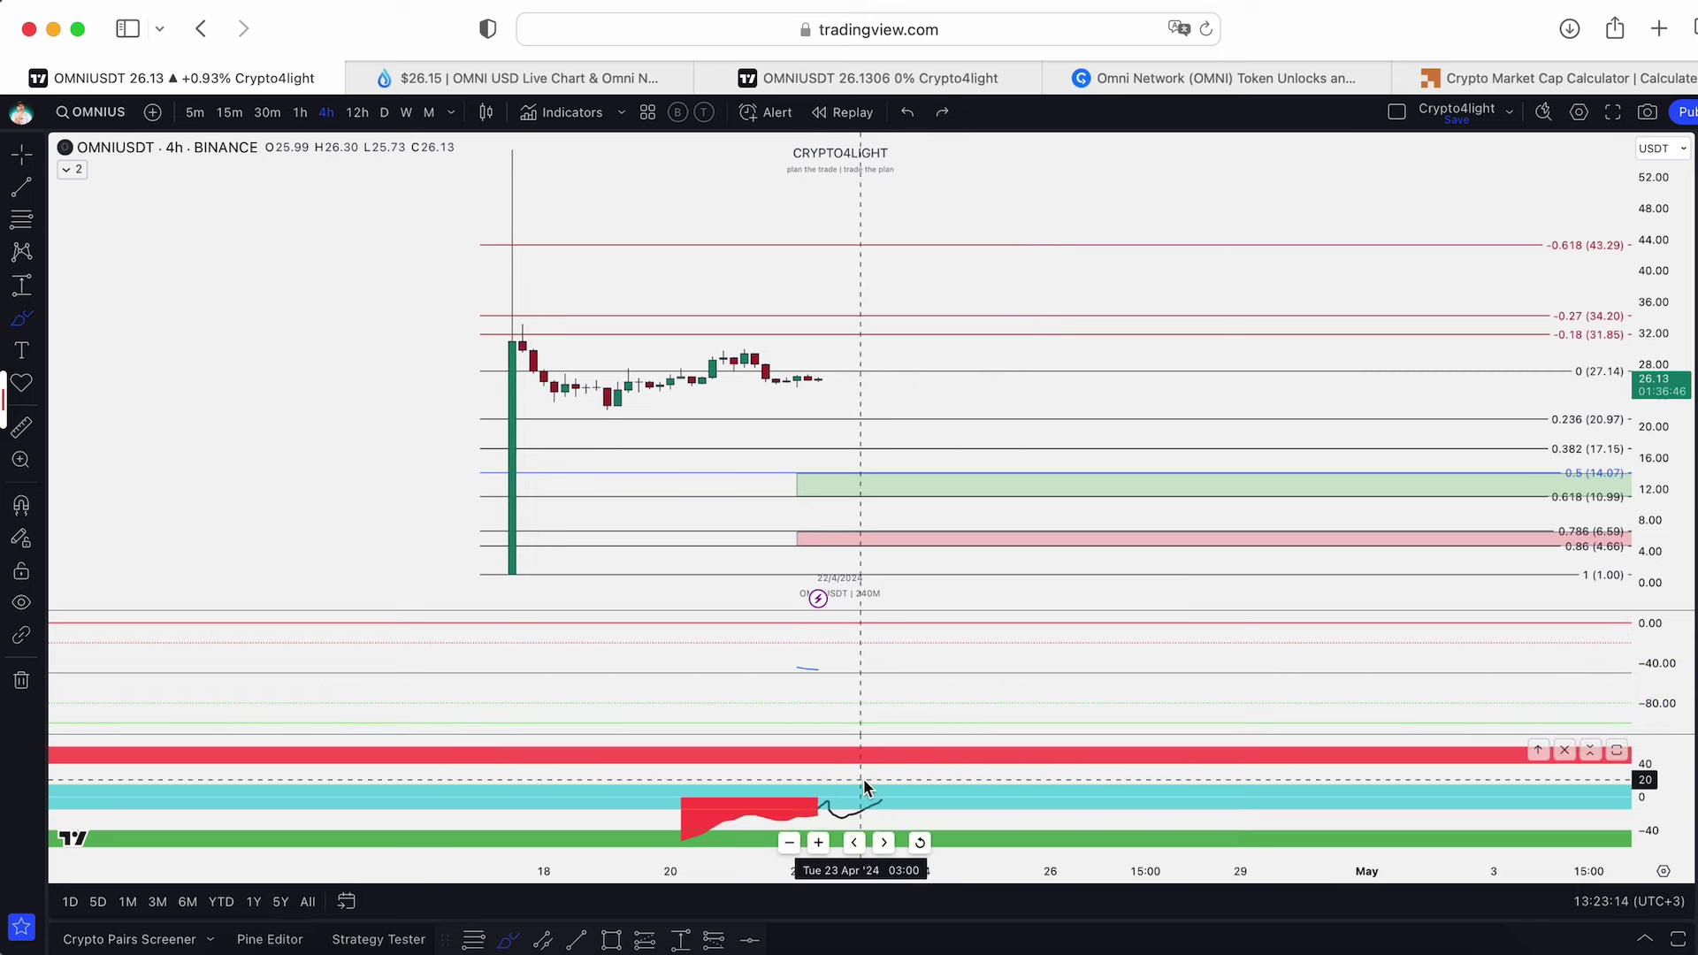
Try brushing a downward stroke from near the 0.382 Fibonacci level into the green buy zone, and undo it
scroll(448, 544, down, 3)
scroll(159, 366, down, 1)
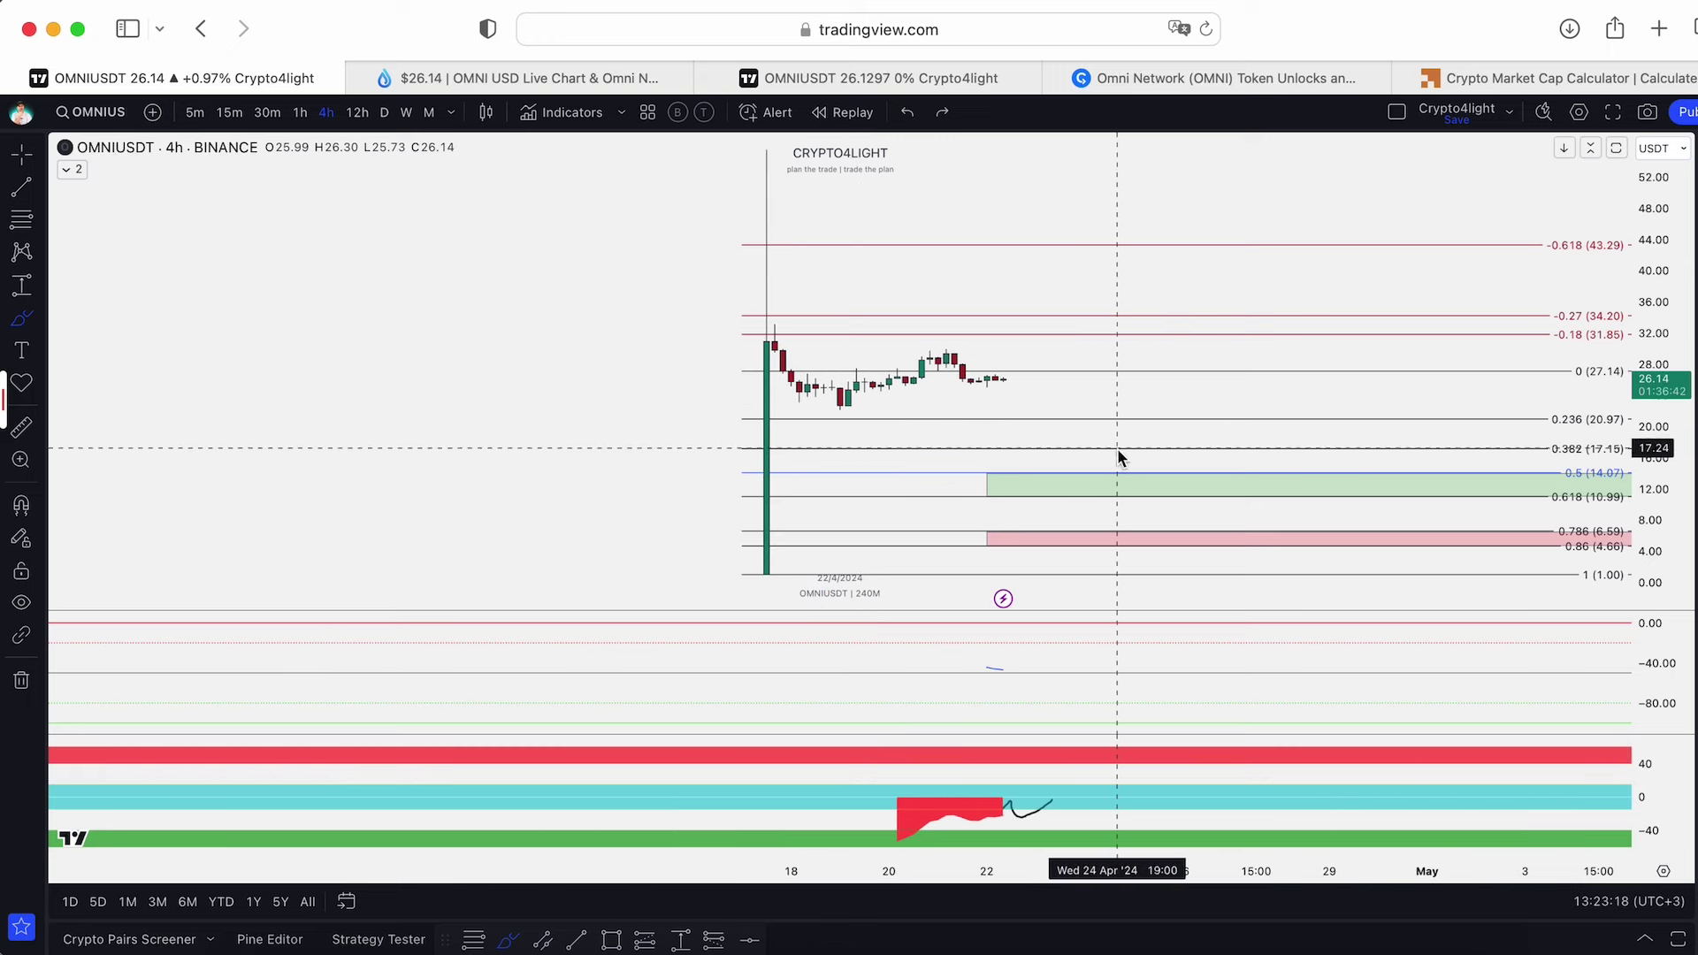
mouse_move(1123, 436)
mouse_down()
mouse_move(955, 485)
mouse_move(1198, 502)
mouse_up()
click(908, 111)
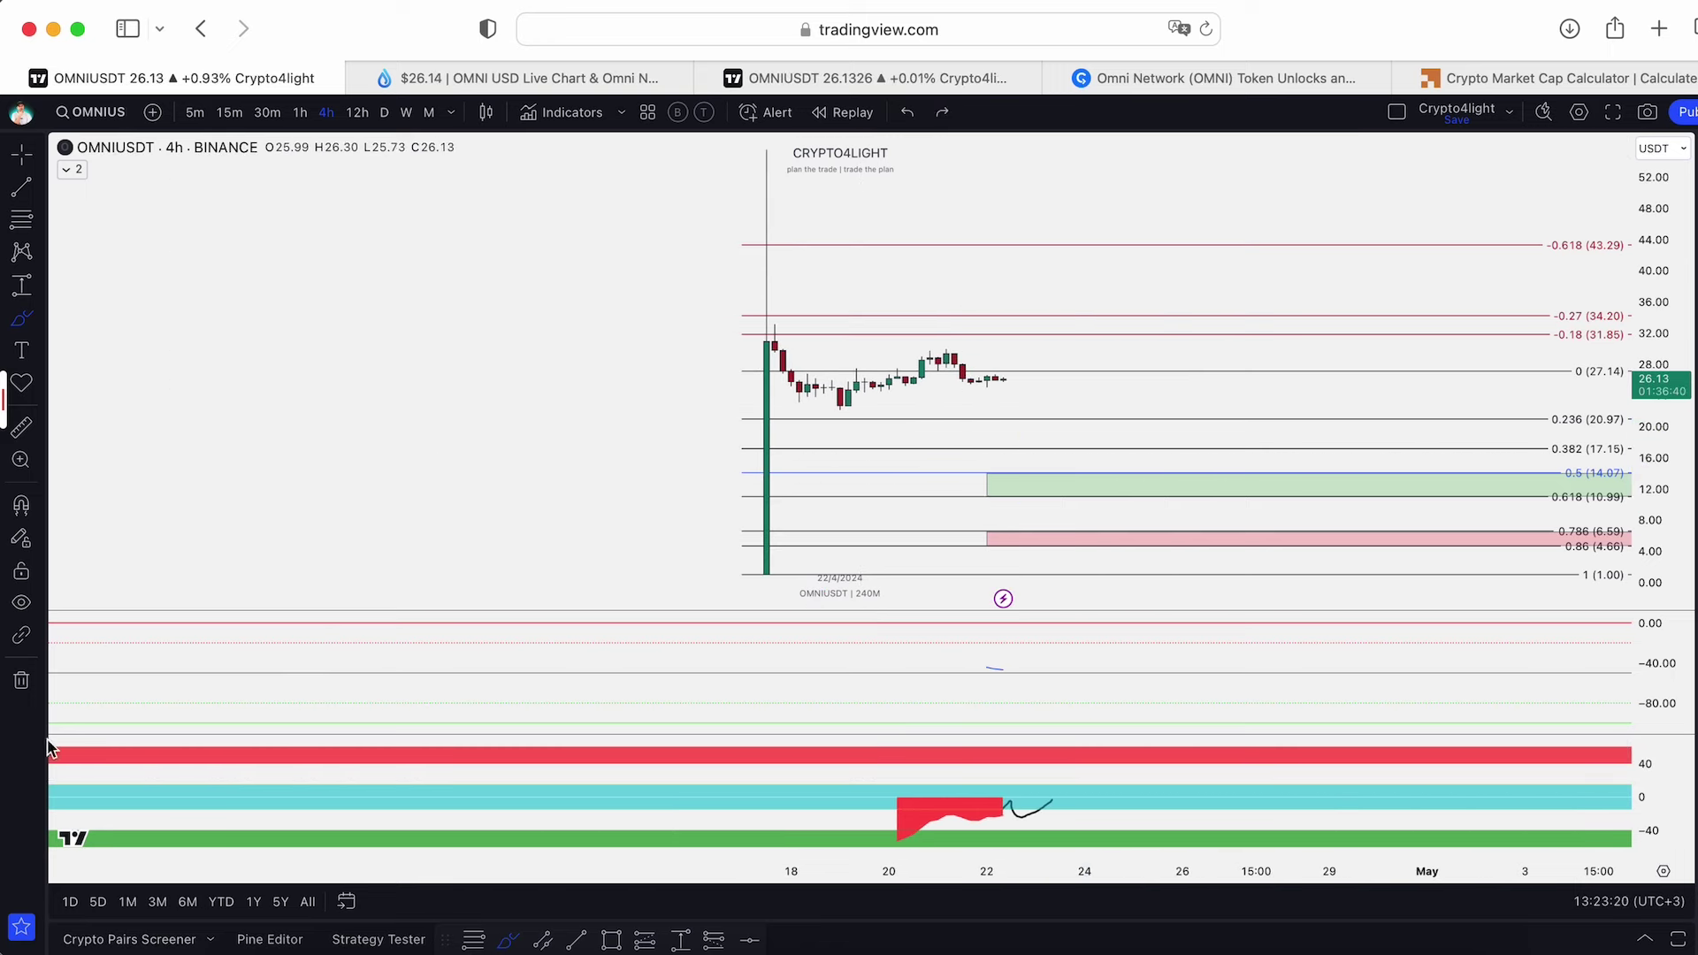
Expand the indicator legend and examine the Crypto4light Market Mood and Crypto4light MP panes against the price
scroll(102, 342, down, 2)
click(78, 168)
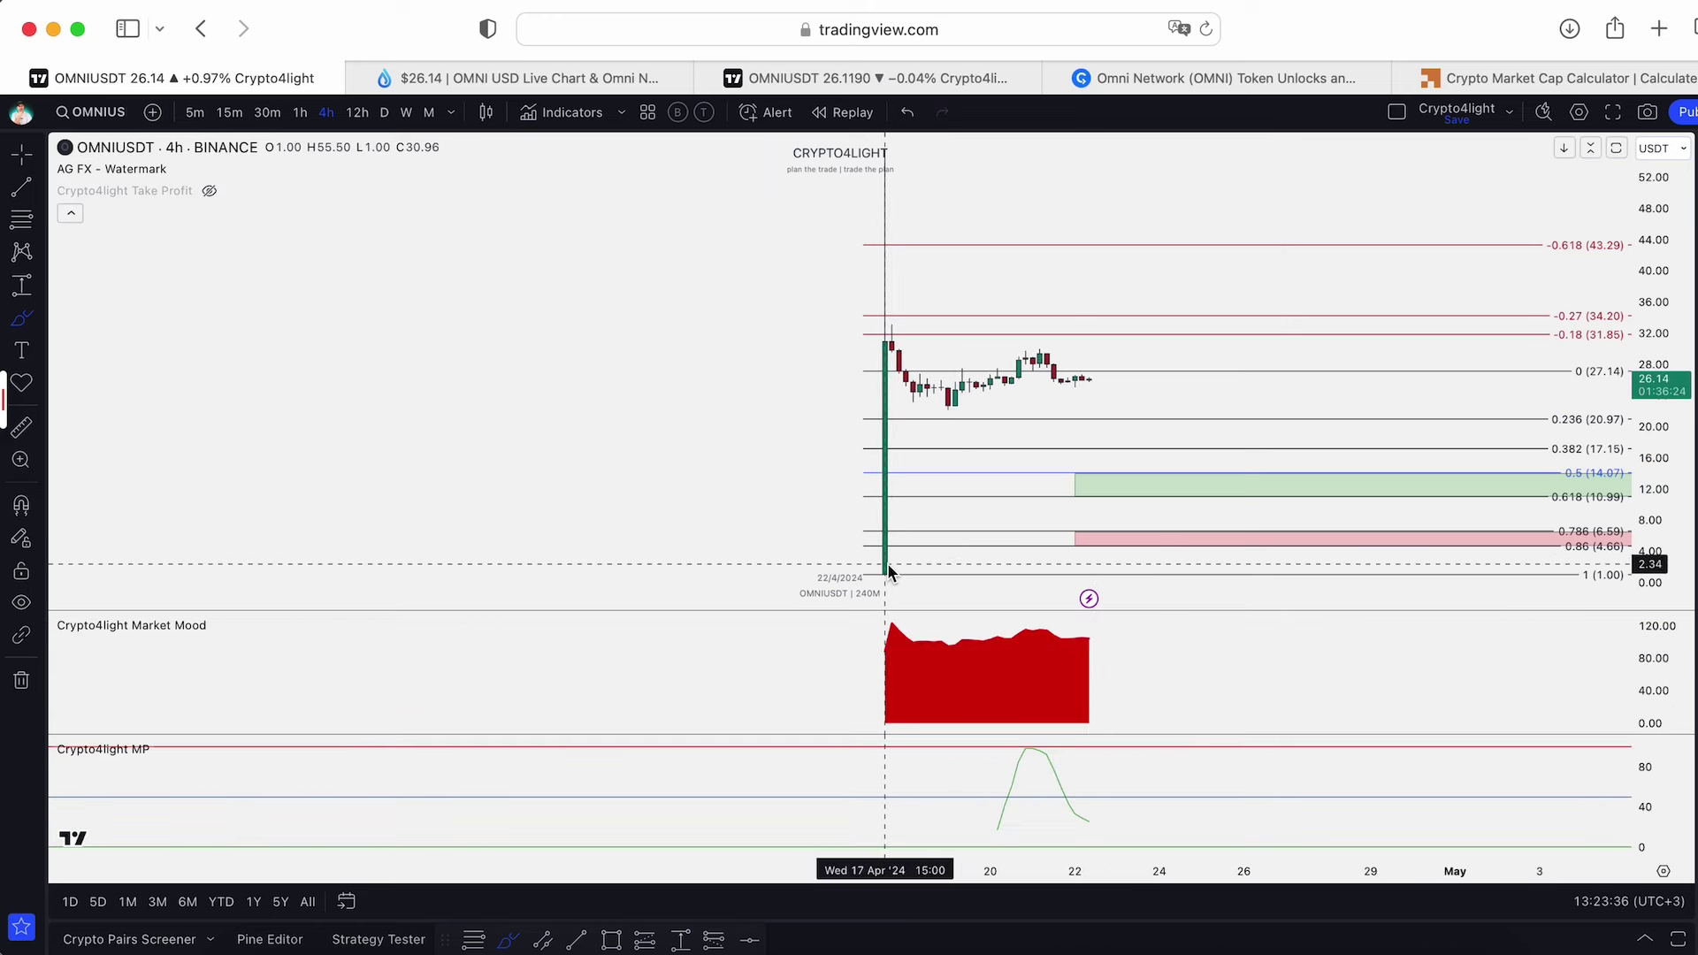
scroll(994, 334, up, 3)
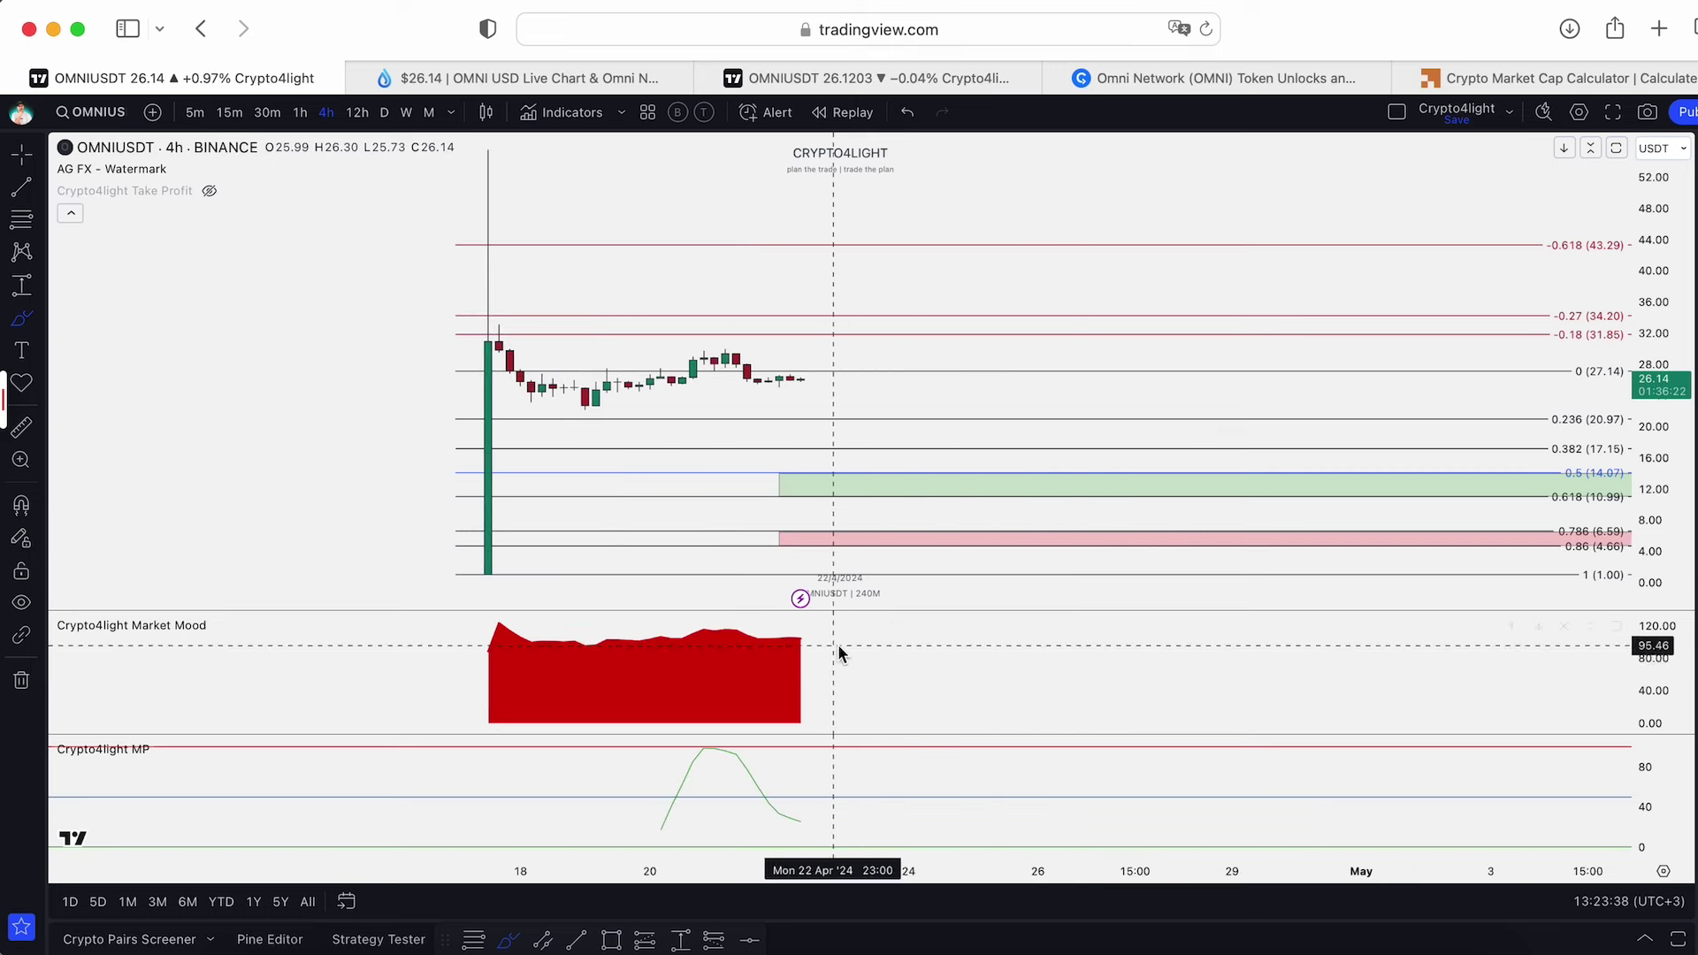
scroll(809, 831, down, 1)
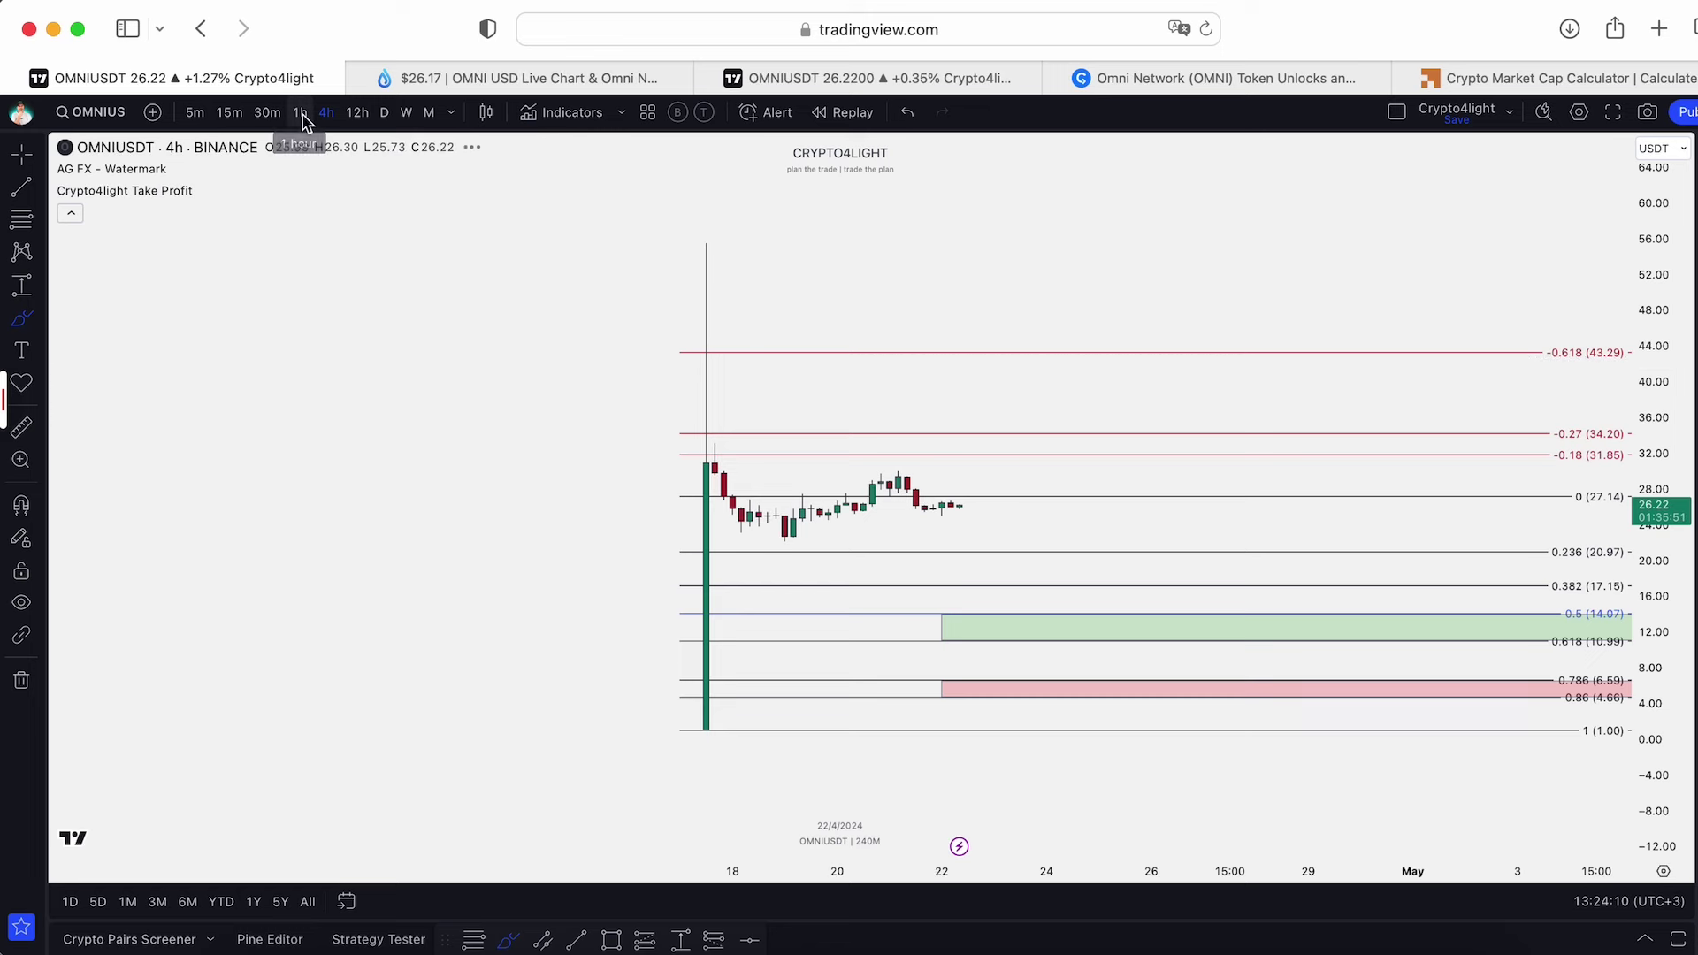
Switch the chart to the 1-hour timeframe and temporarily mark the Take Profit bands with the brush, undoing the strokes
click(302, 113)
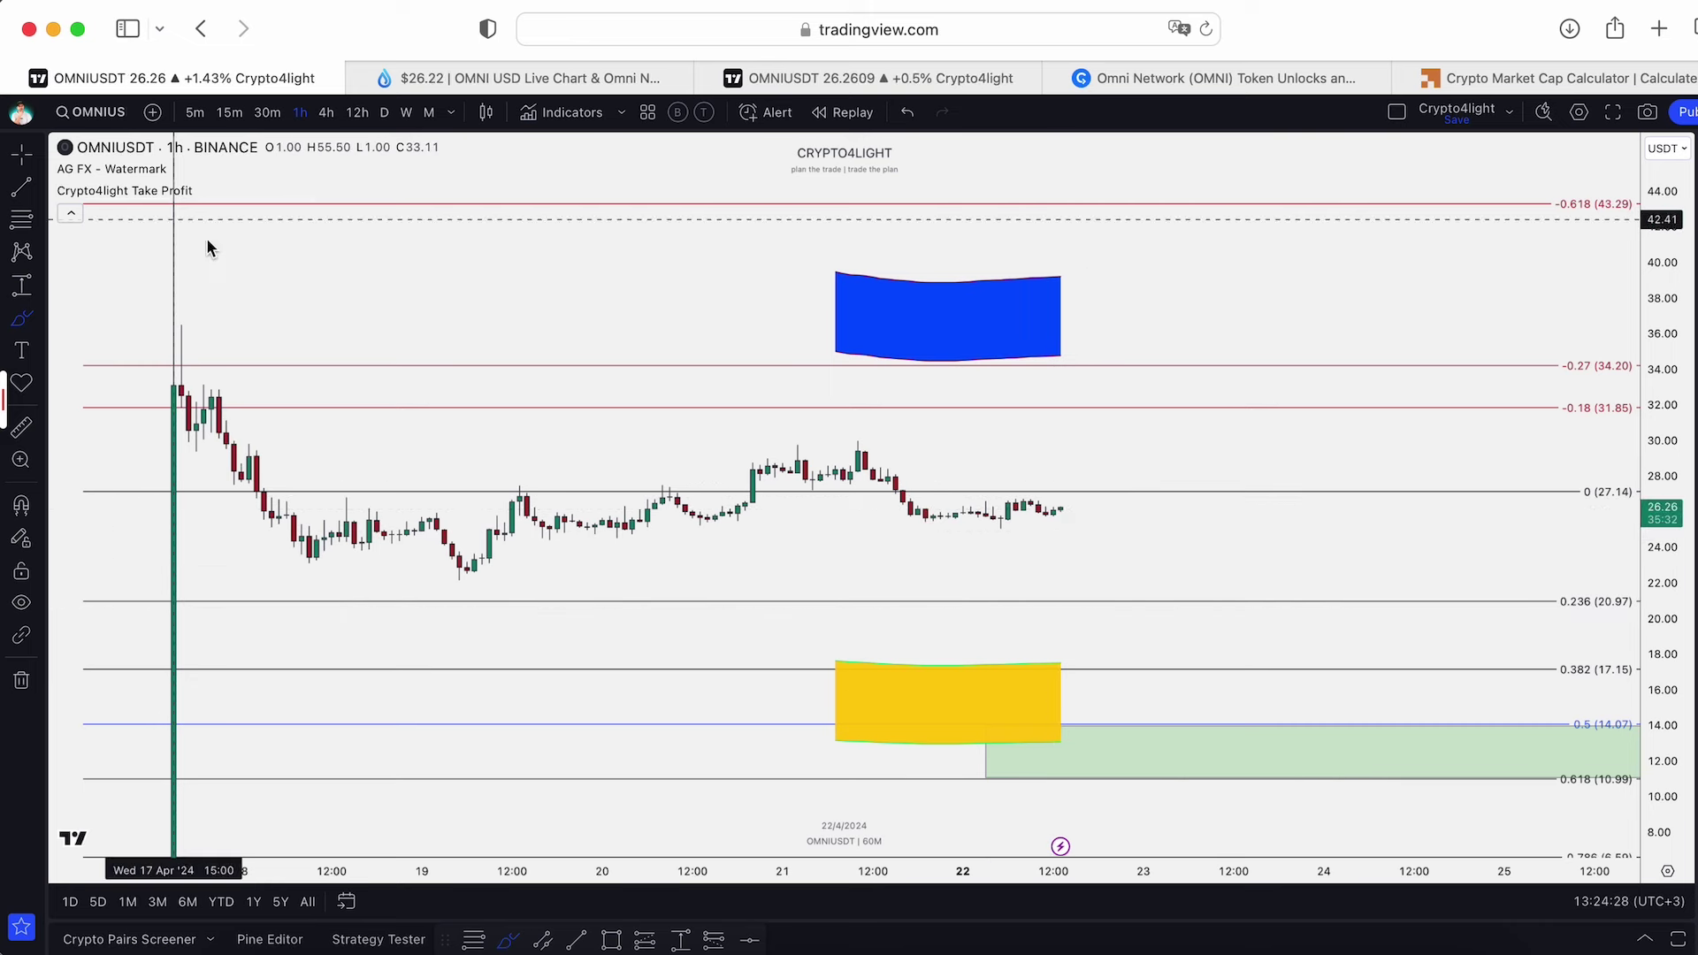
mouse_move(1056, 509)
mouse_down()
mouse_move(1174, 413)
mouse_move(1137, 380)
mouse_up()
key(ctrl+z)
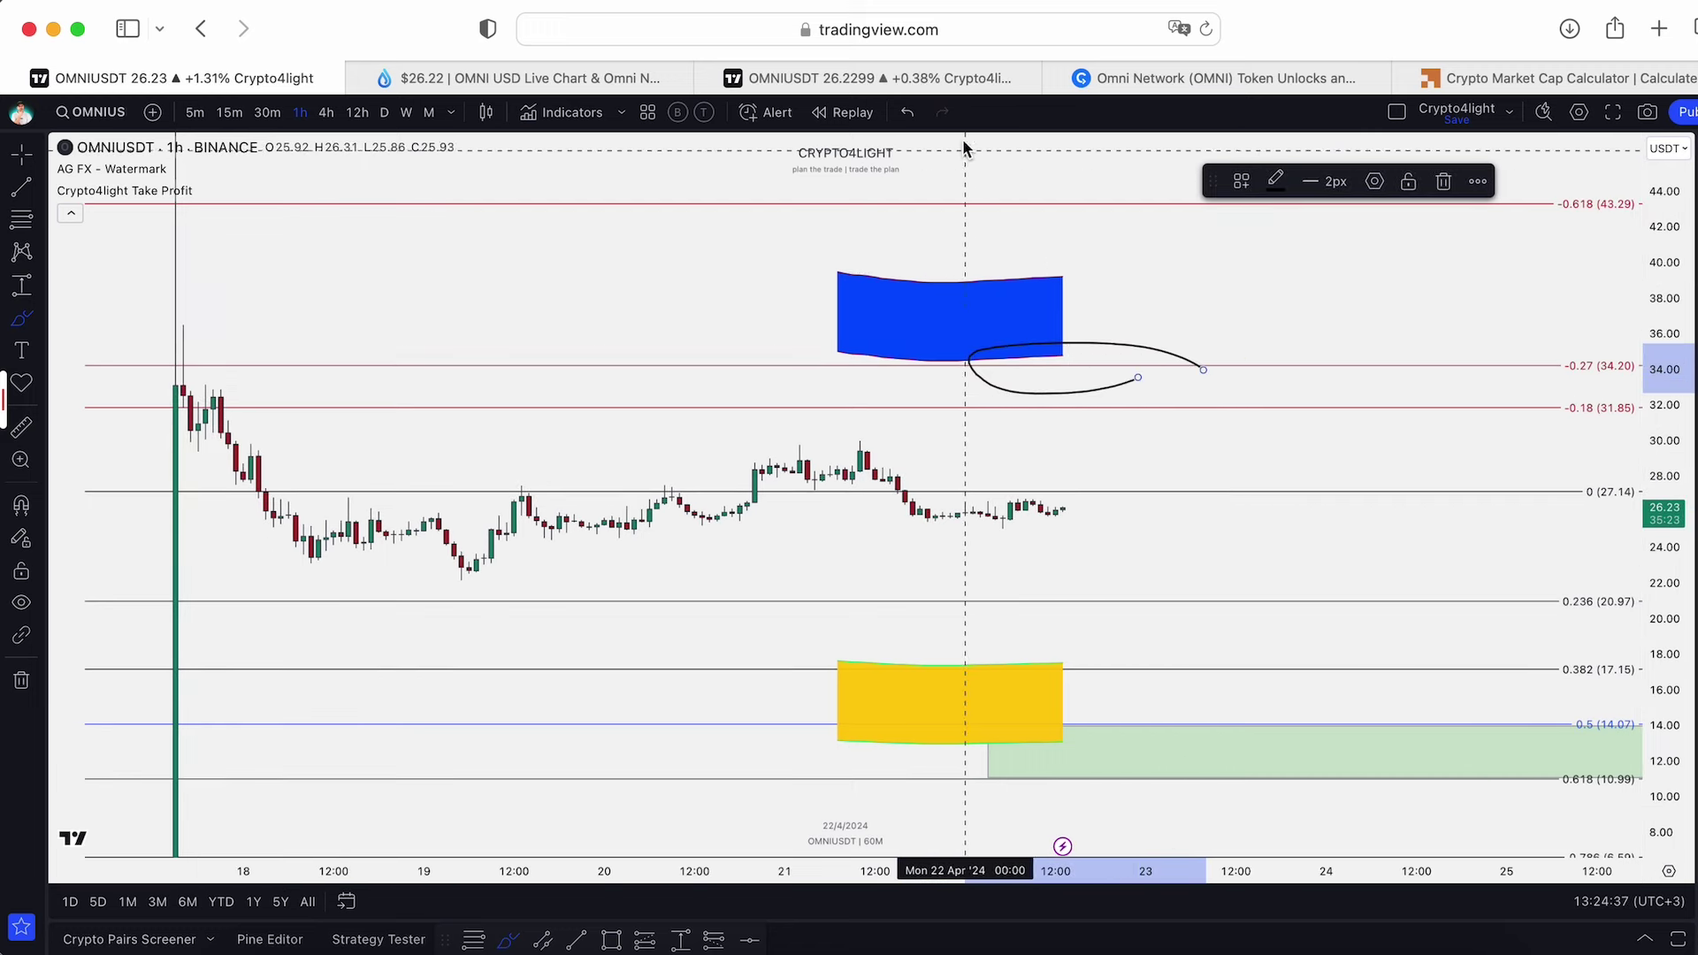
click(909, 113)
drag(1148, 657, 1106, 665)
click(904, 115)
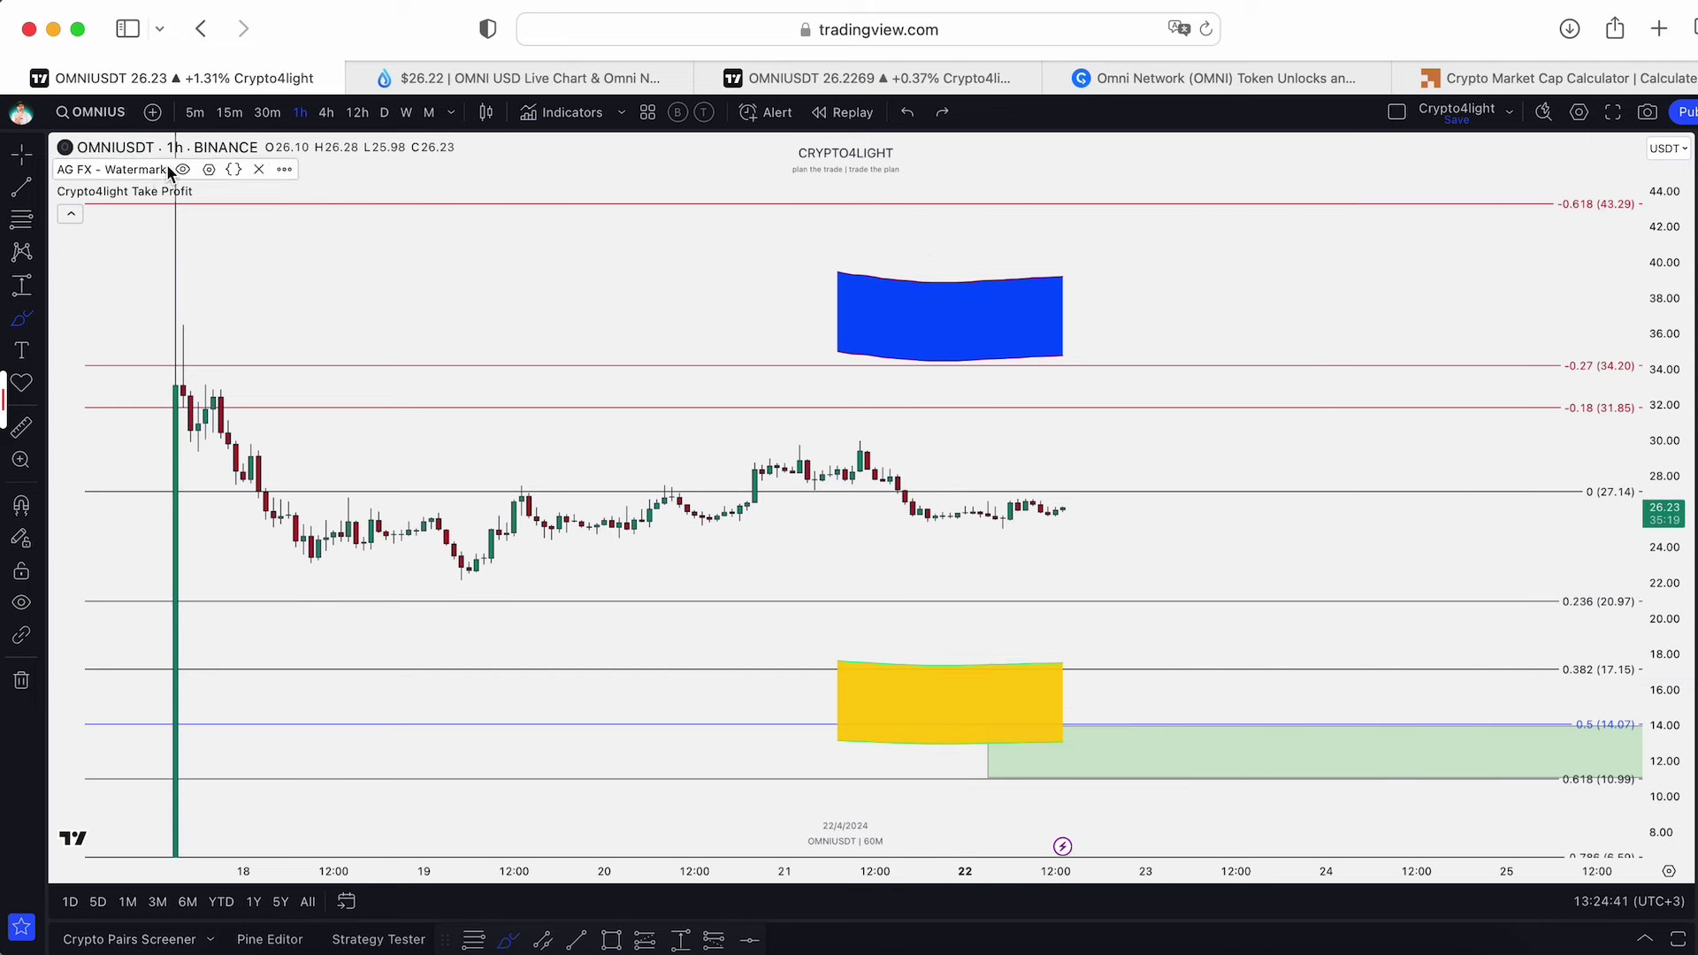
Replace the Crypto4light Take Profit indicator with Crypto4light TradeON on the 1-hour chart
click(285, 191)
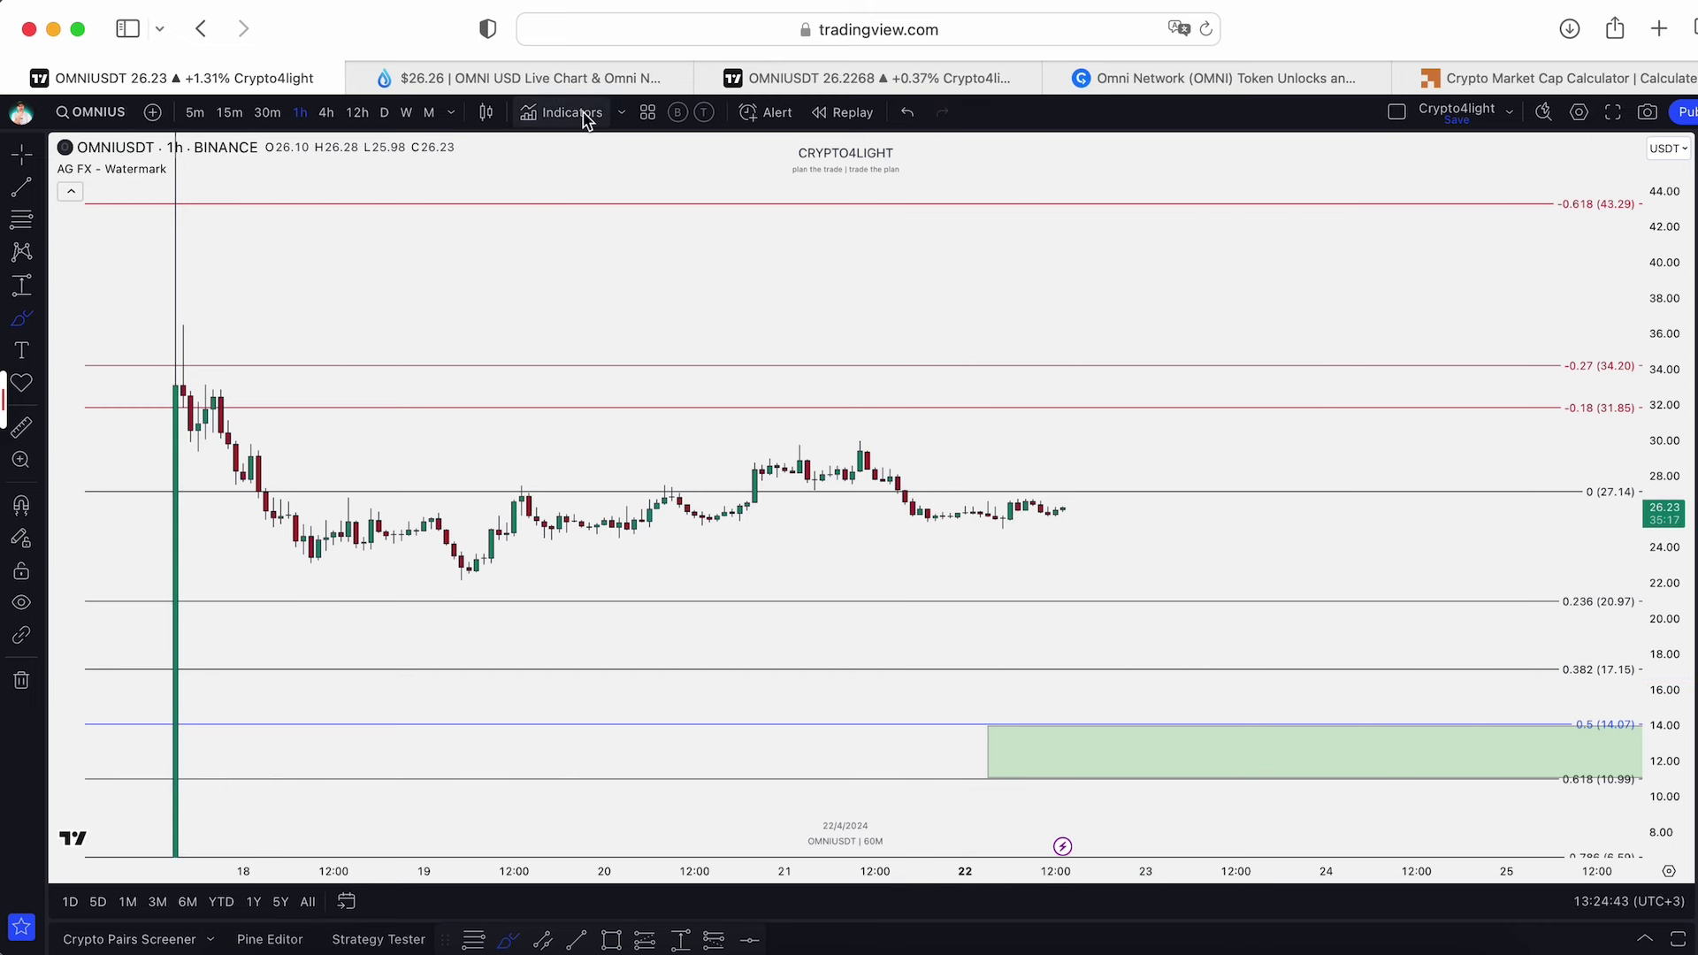
click(572, 112)
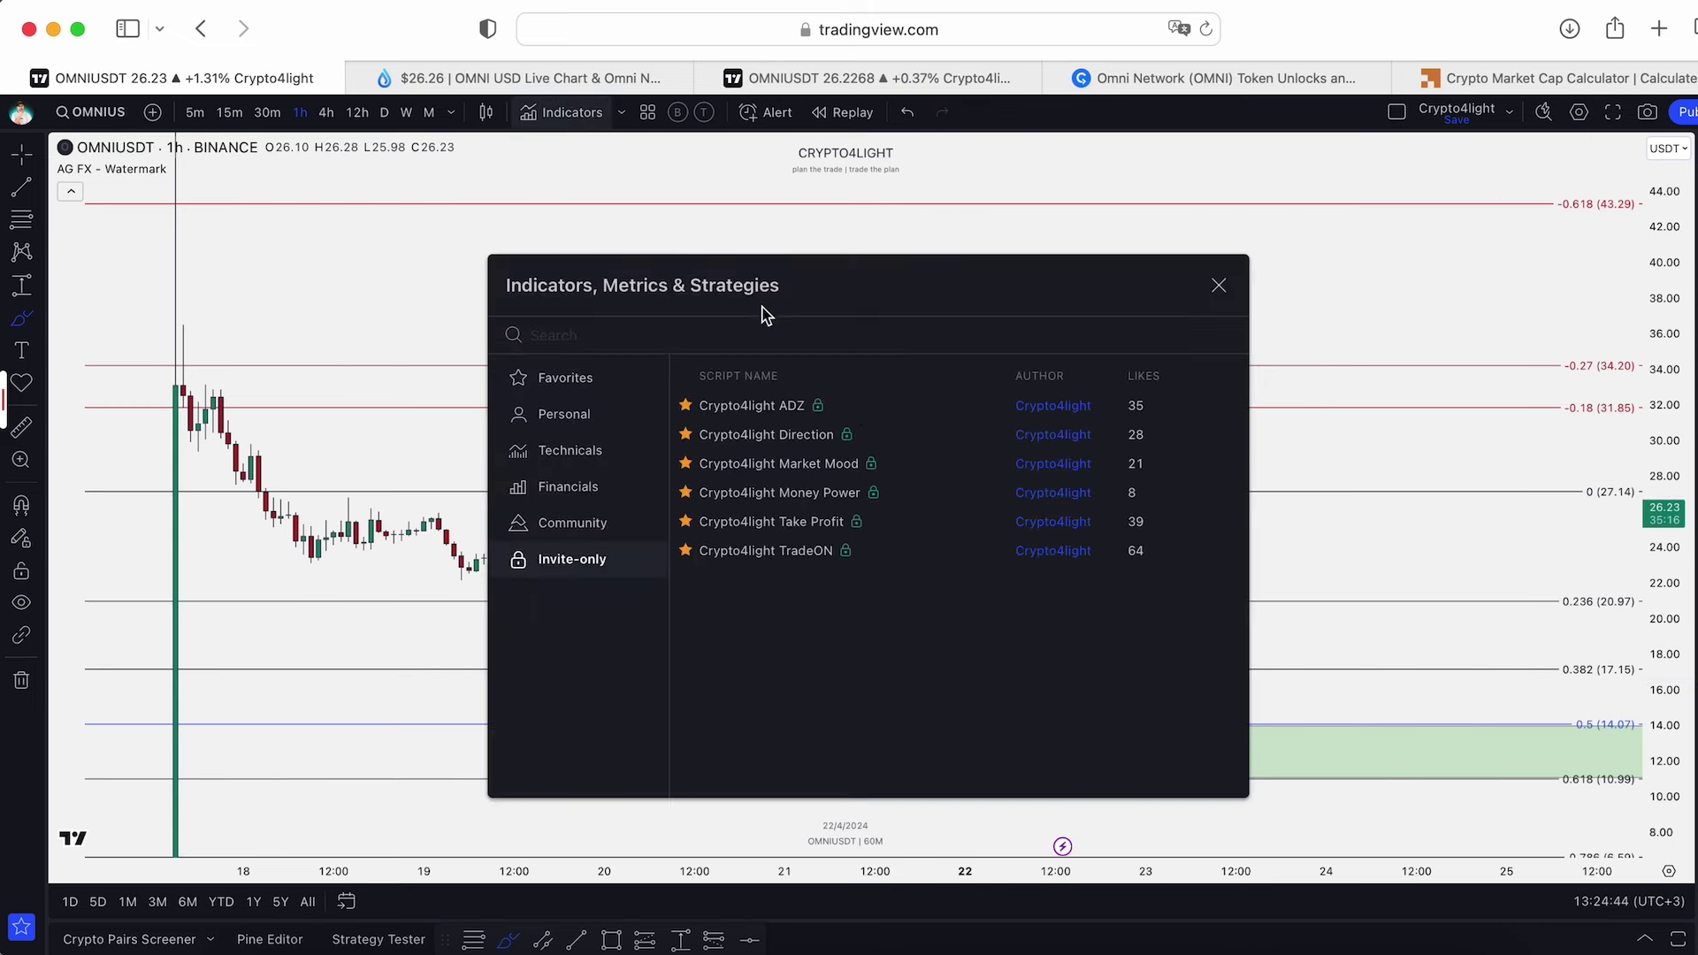
click(775, 521)
click(790, 551)
click(1218, 284)
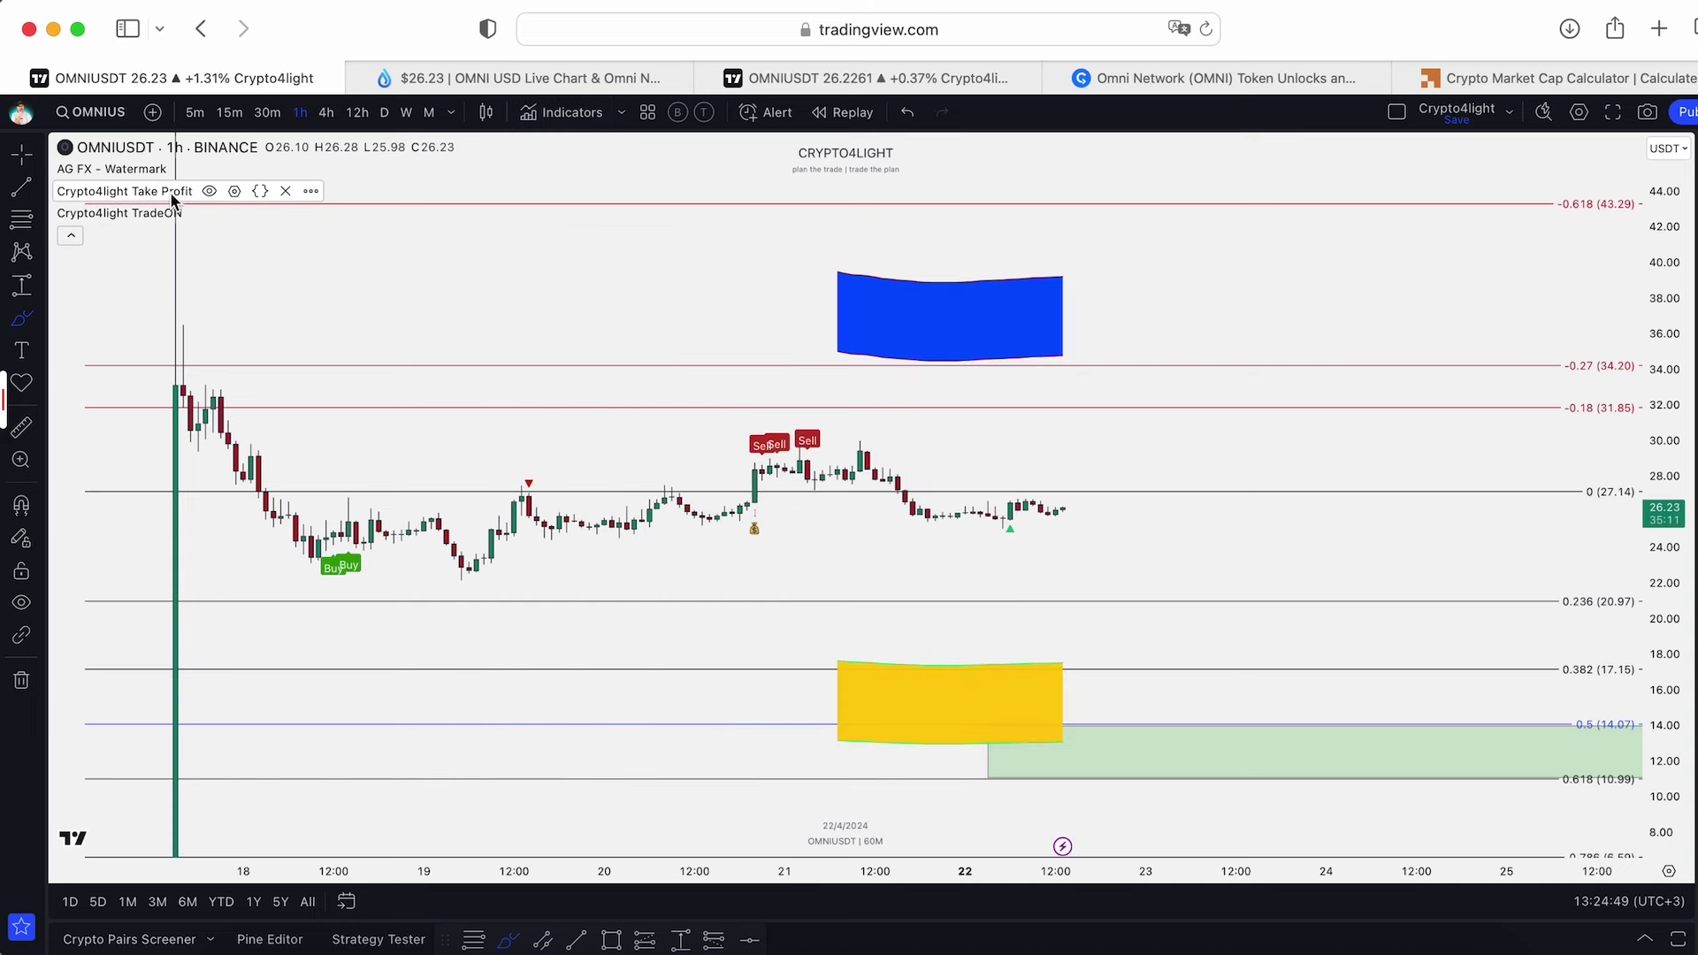
click(278, 190)
Compare the 4-hour and 1-hour TradeON signals, and measure the 1-hour move from about 24.28 near Buy to about 29.88 near Sell
click(326, 113)
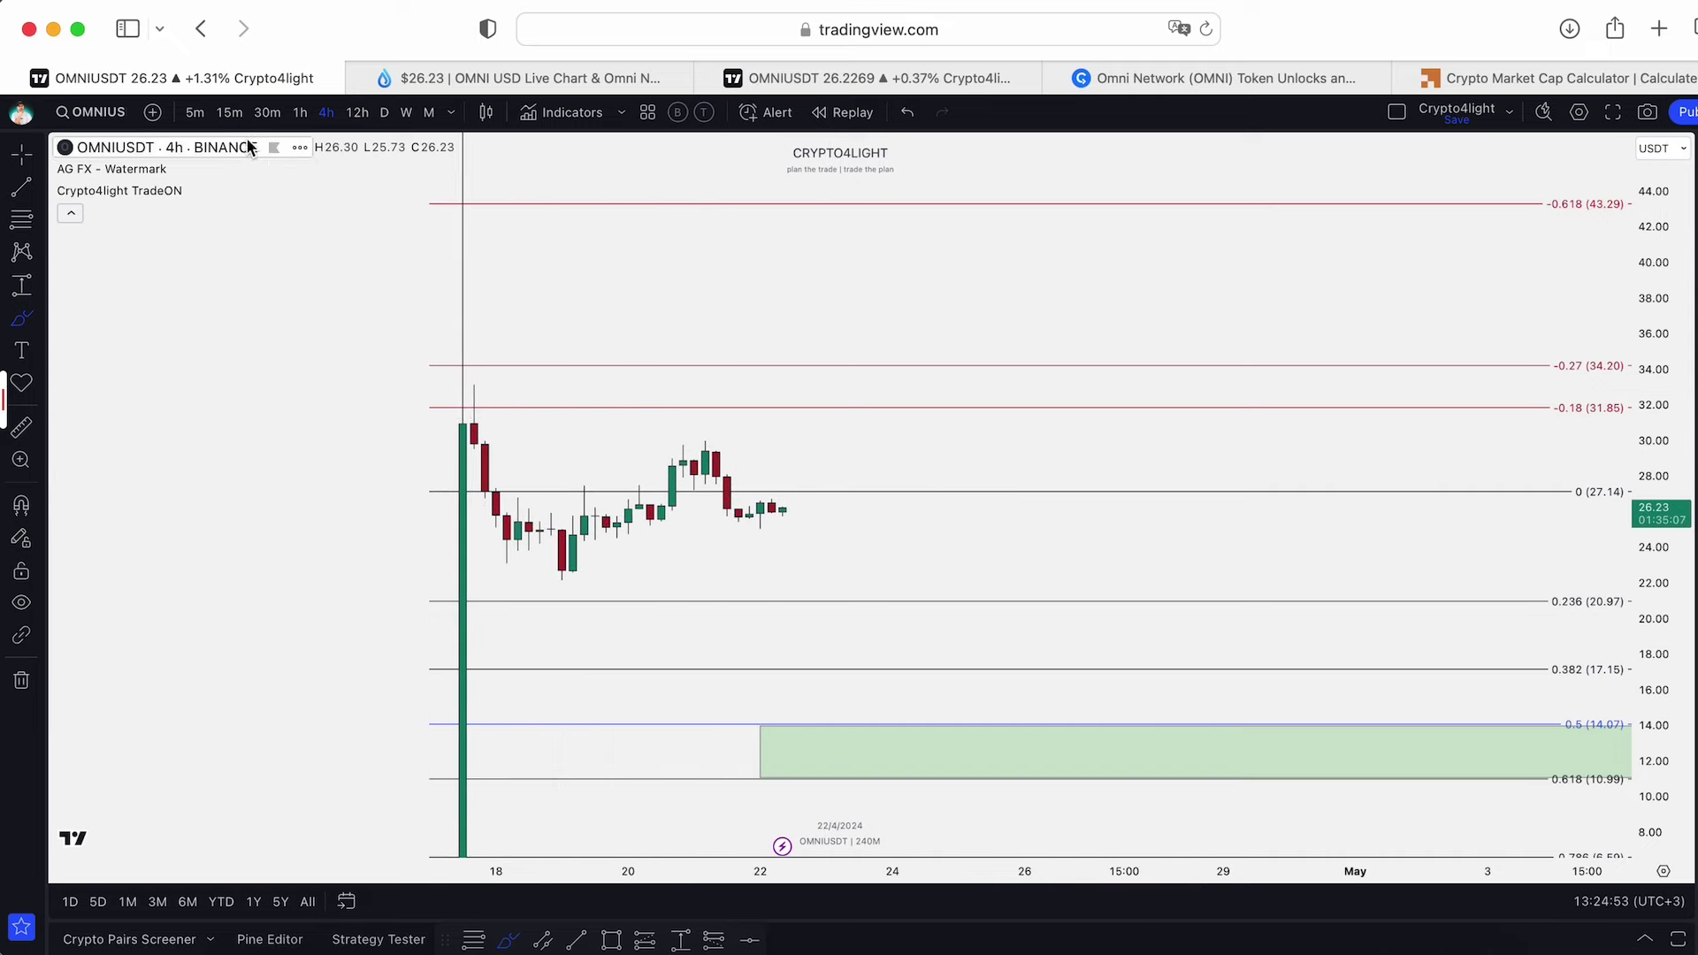
click(300, 113)
scroll(631, 522, down, 1)
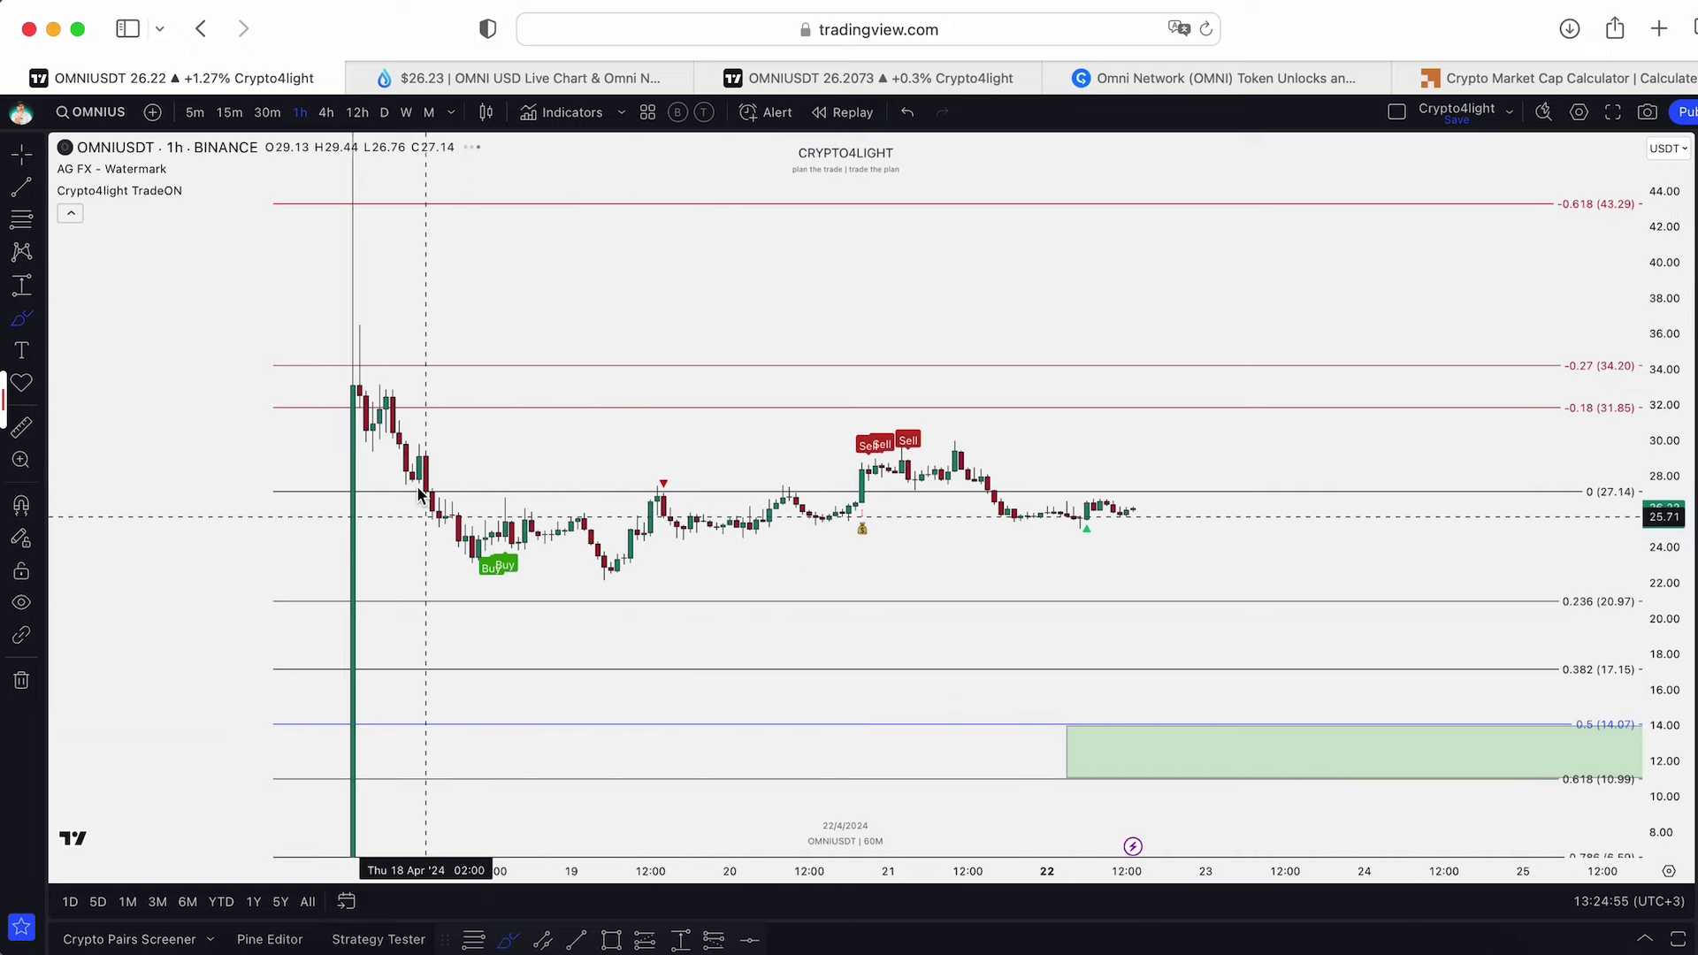
click(680, 939)
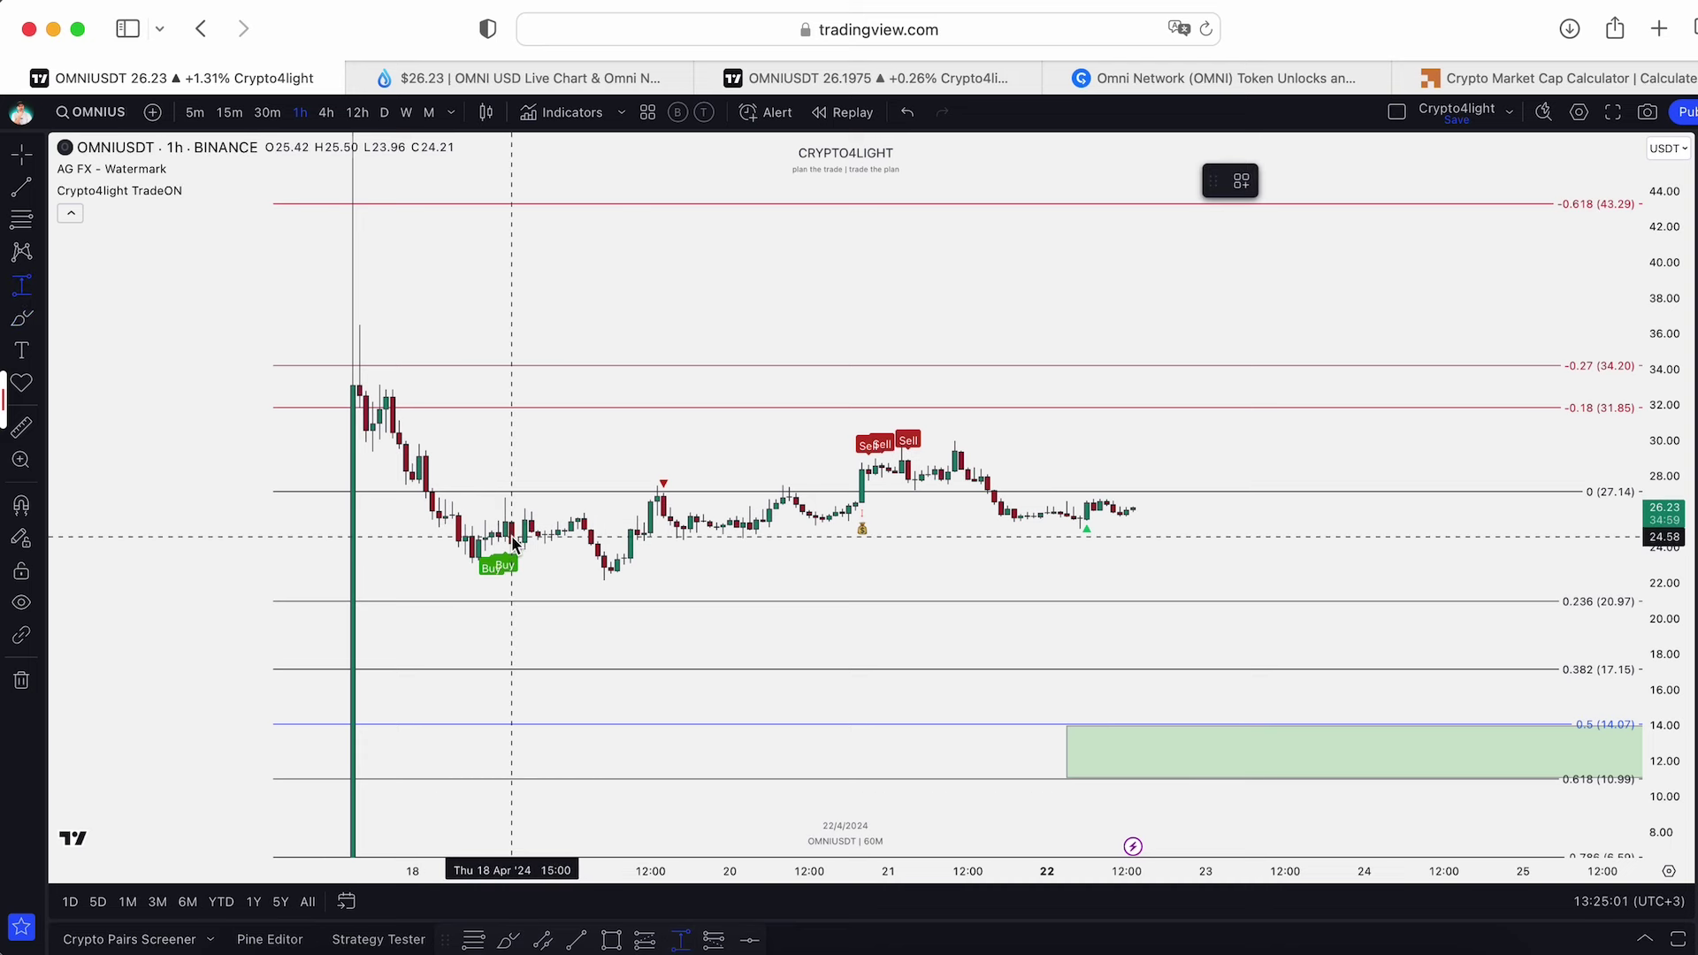
shift+click(498, 542)
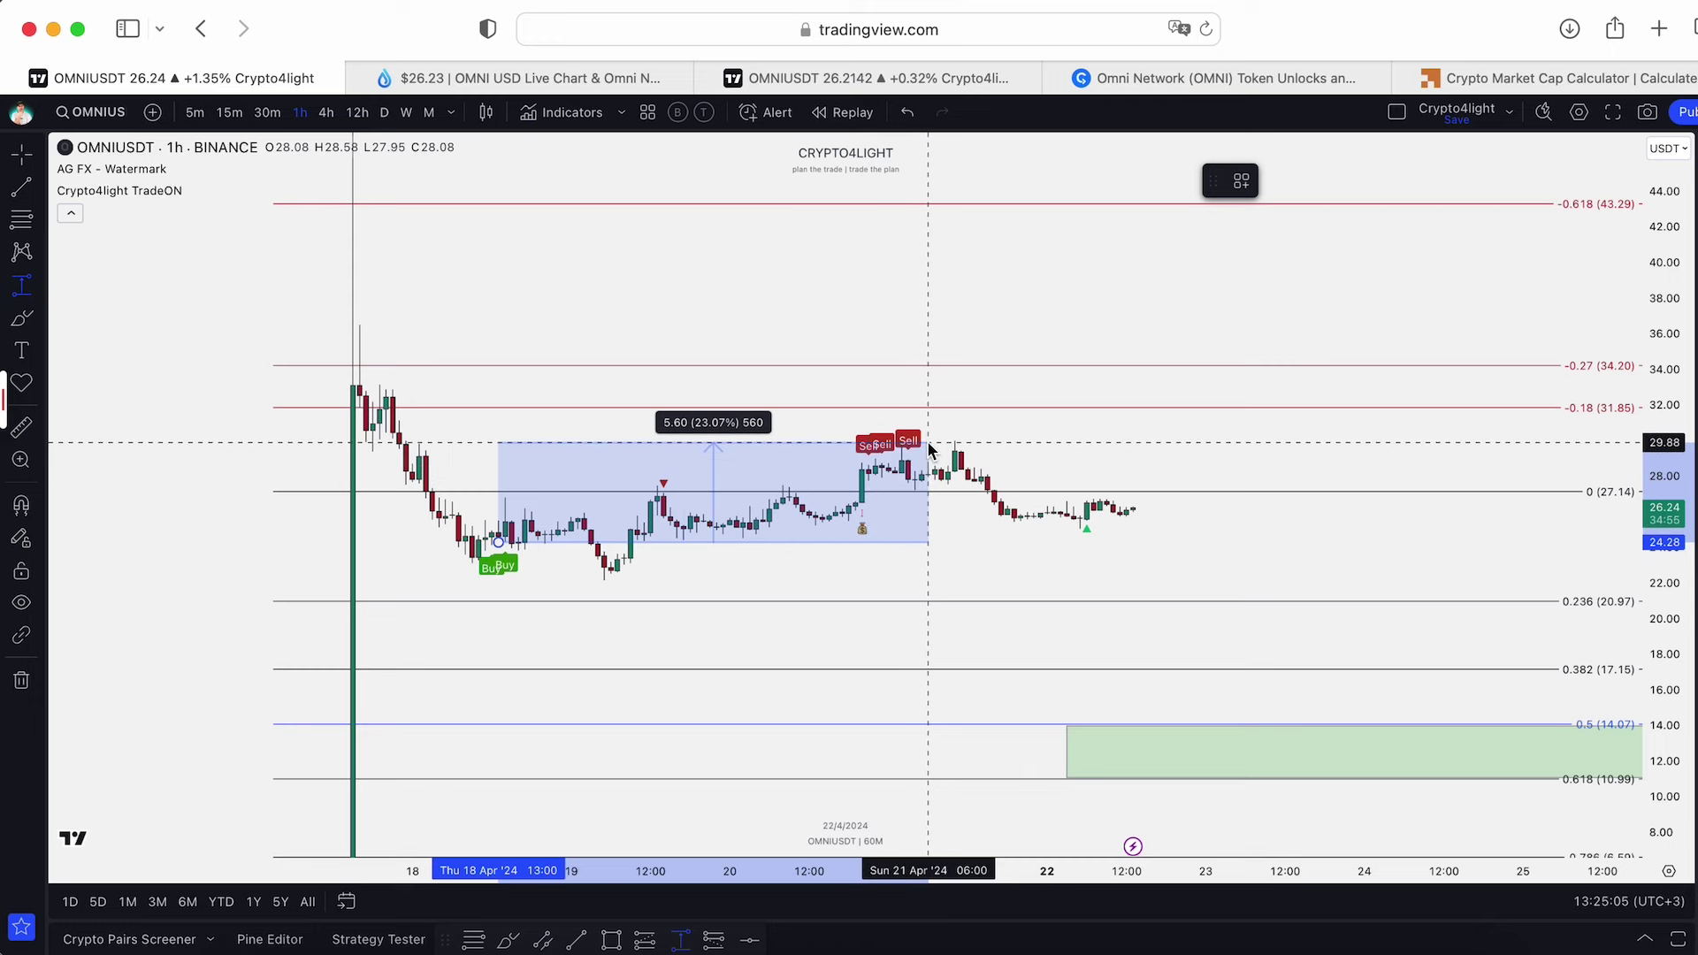
key(Escape)
Set the chart to the 4-hour timeframe and fit all Fibonacci levels and both marked zones in view
scroll(985, 348, down, 2)
drag(1017, 298, 809, 305)
scroll(858, 373, down, 1)
scroll(872, 378, down, 2)
drag(990, 504, 702, 482)
click(326, 113)
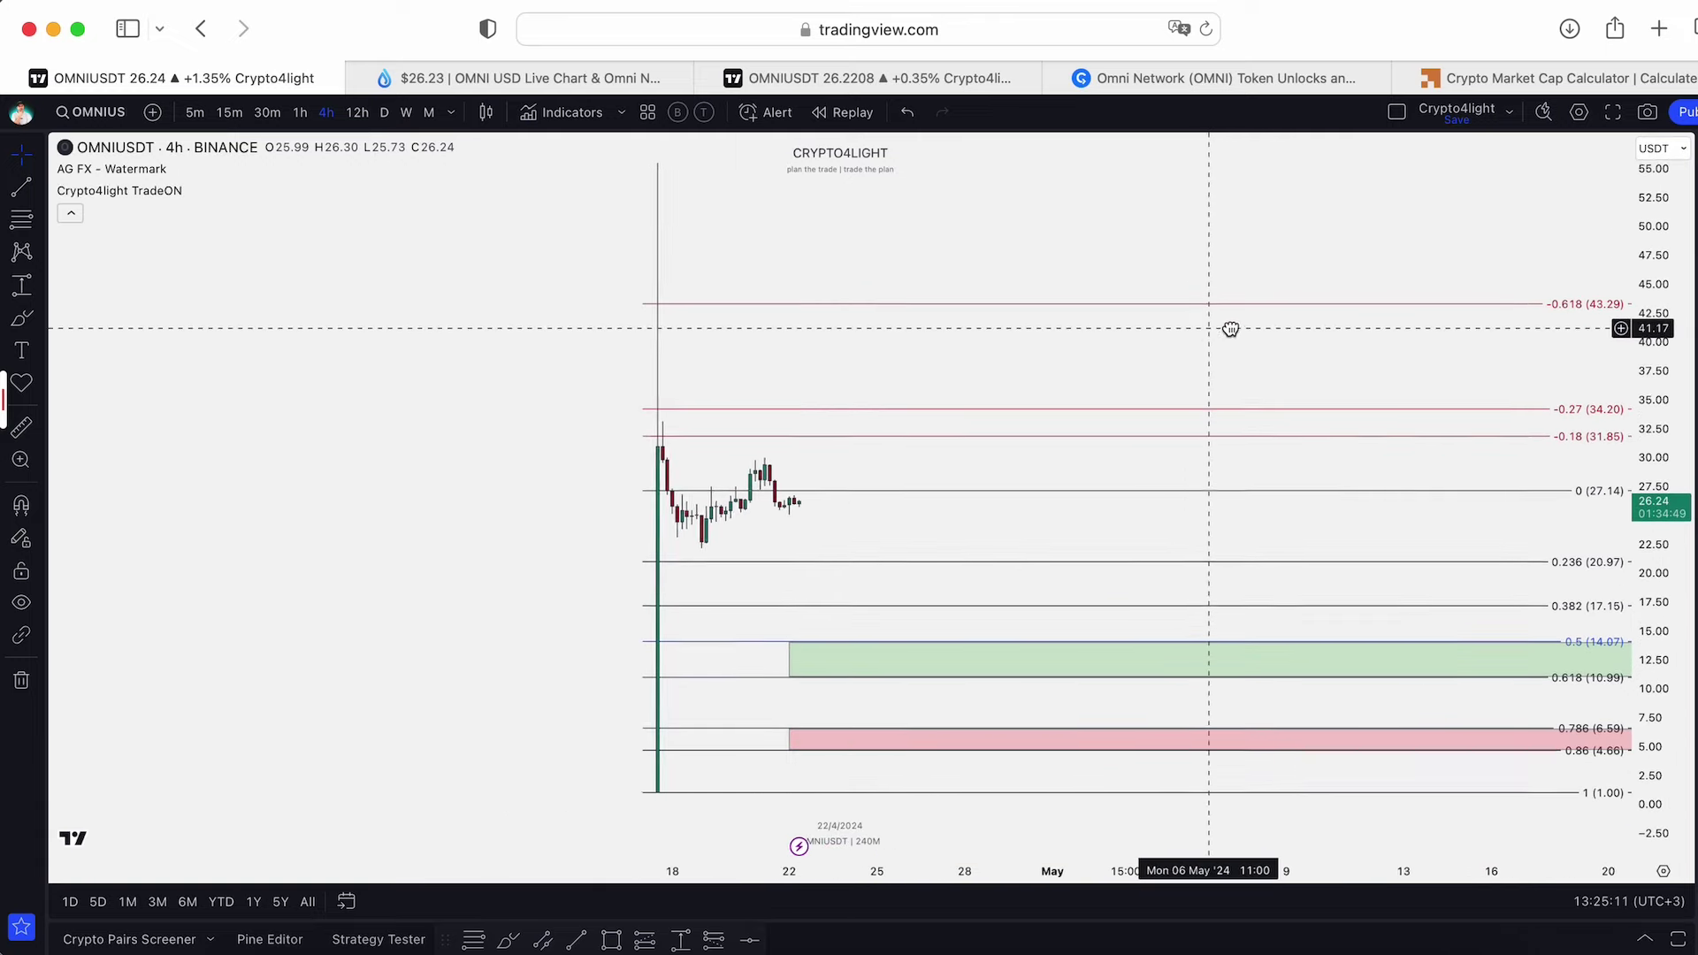
drag(1257, 329, 1262, 334)
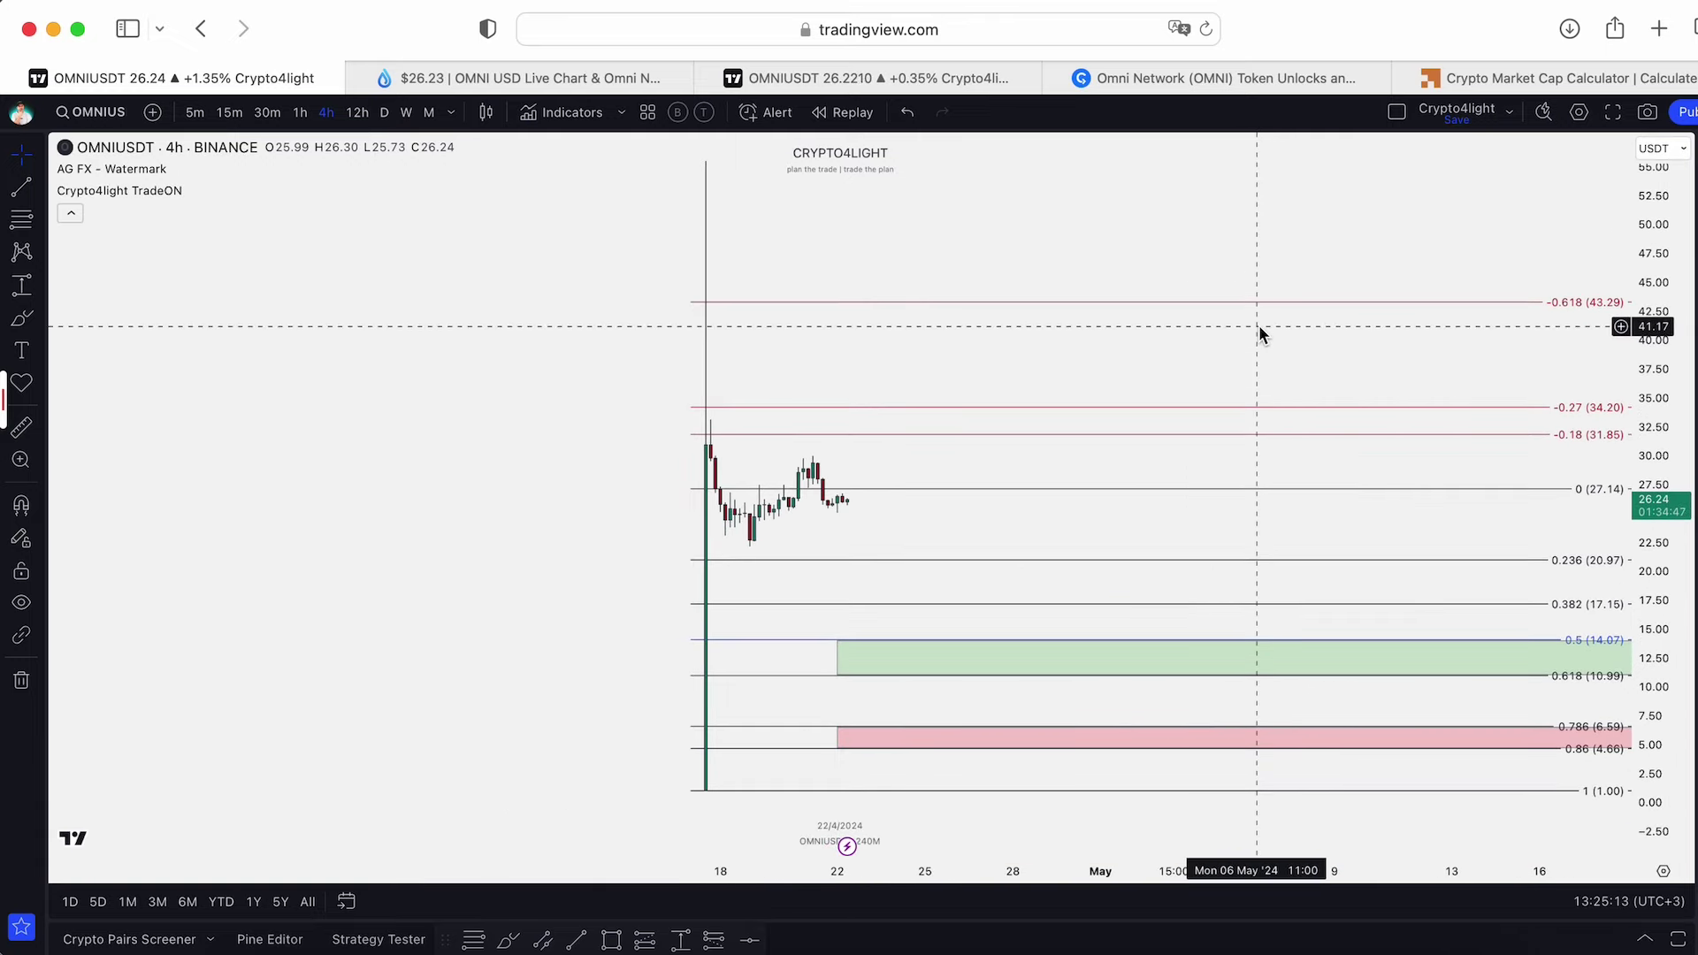
drag(1257, 329, 1026, 316)
drag(1641, 371, 1642, 491)
drag(1351, 287, 1251, 340)
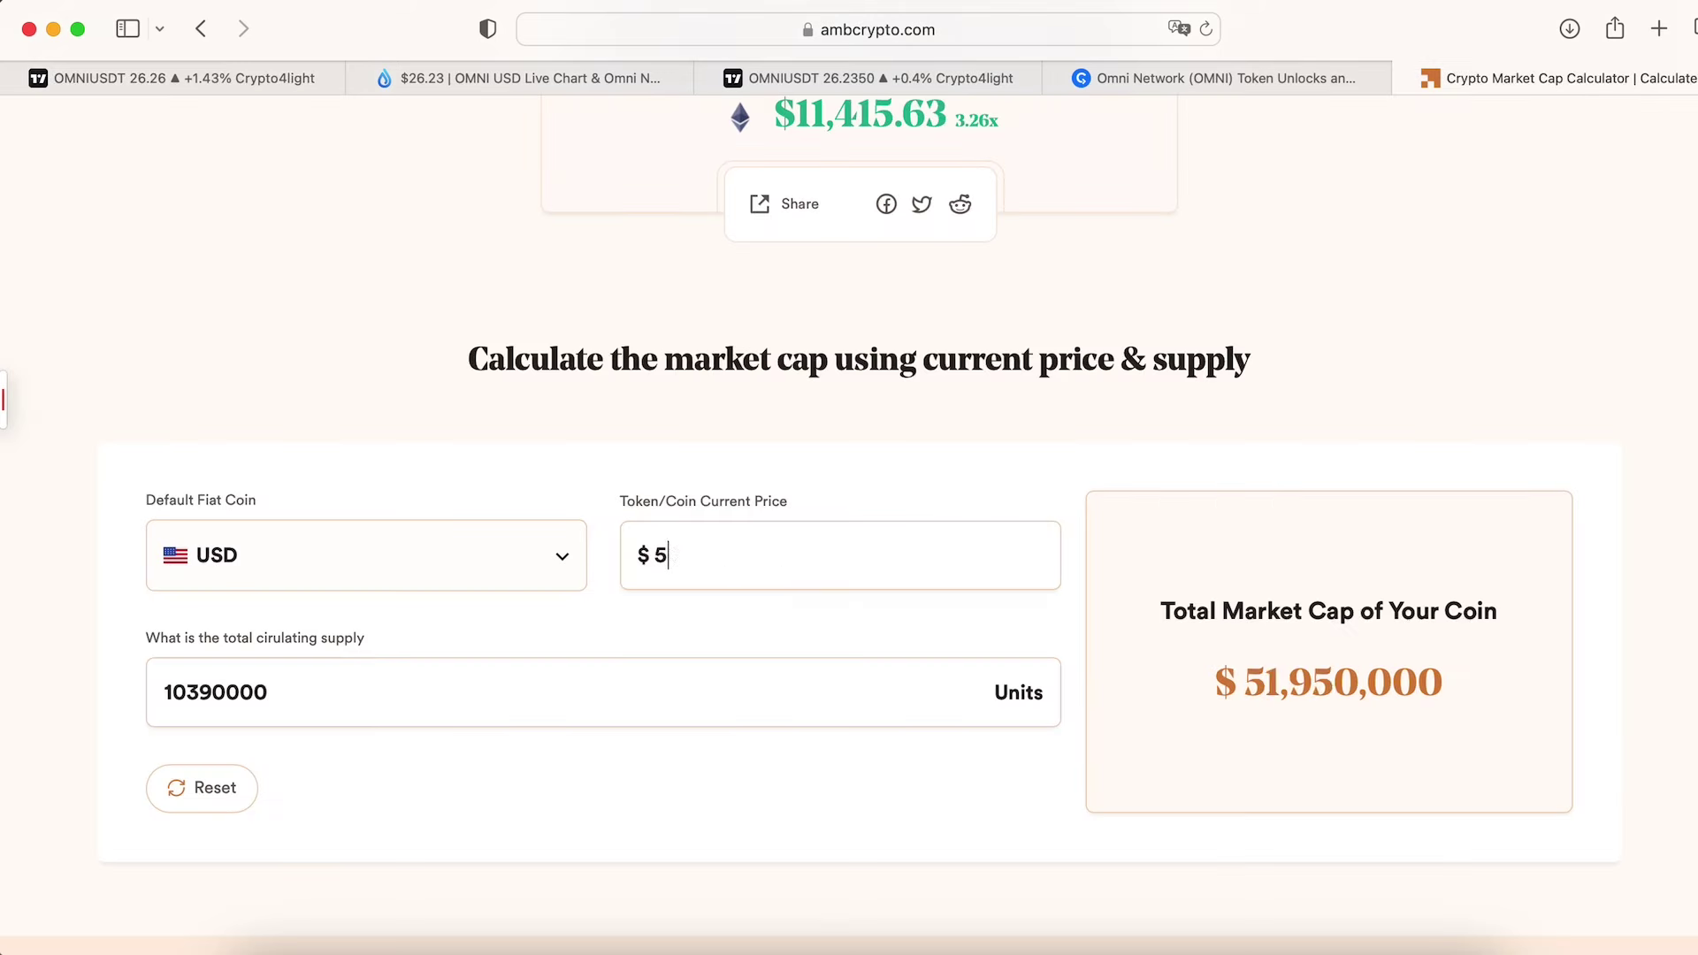
Set the coin's current price to $500 in the AMBCrypto market cap calculator and return to the Binance OMNIUSDT chart
text(00)
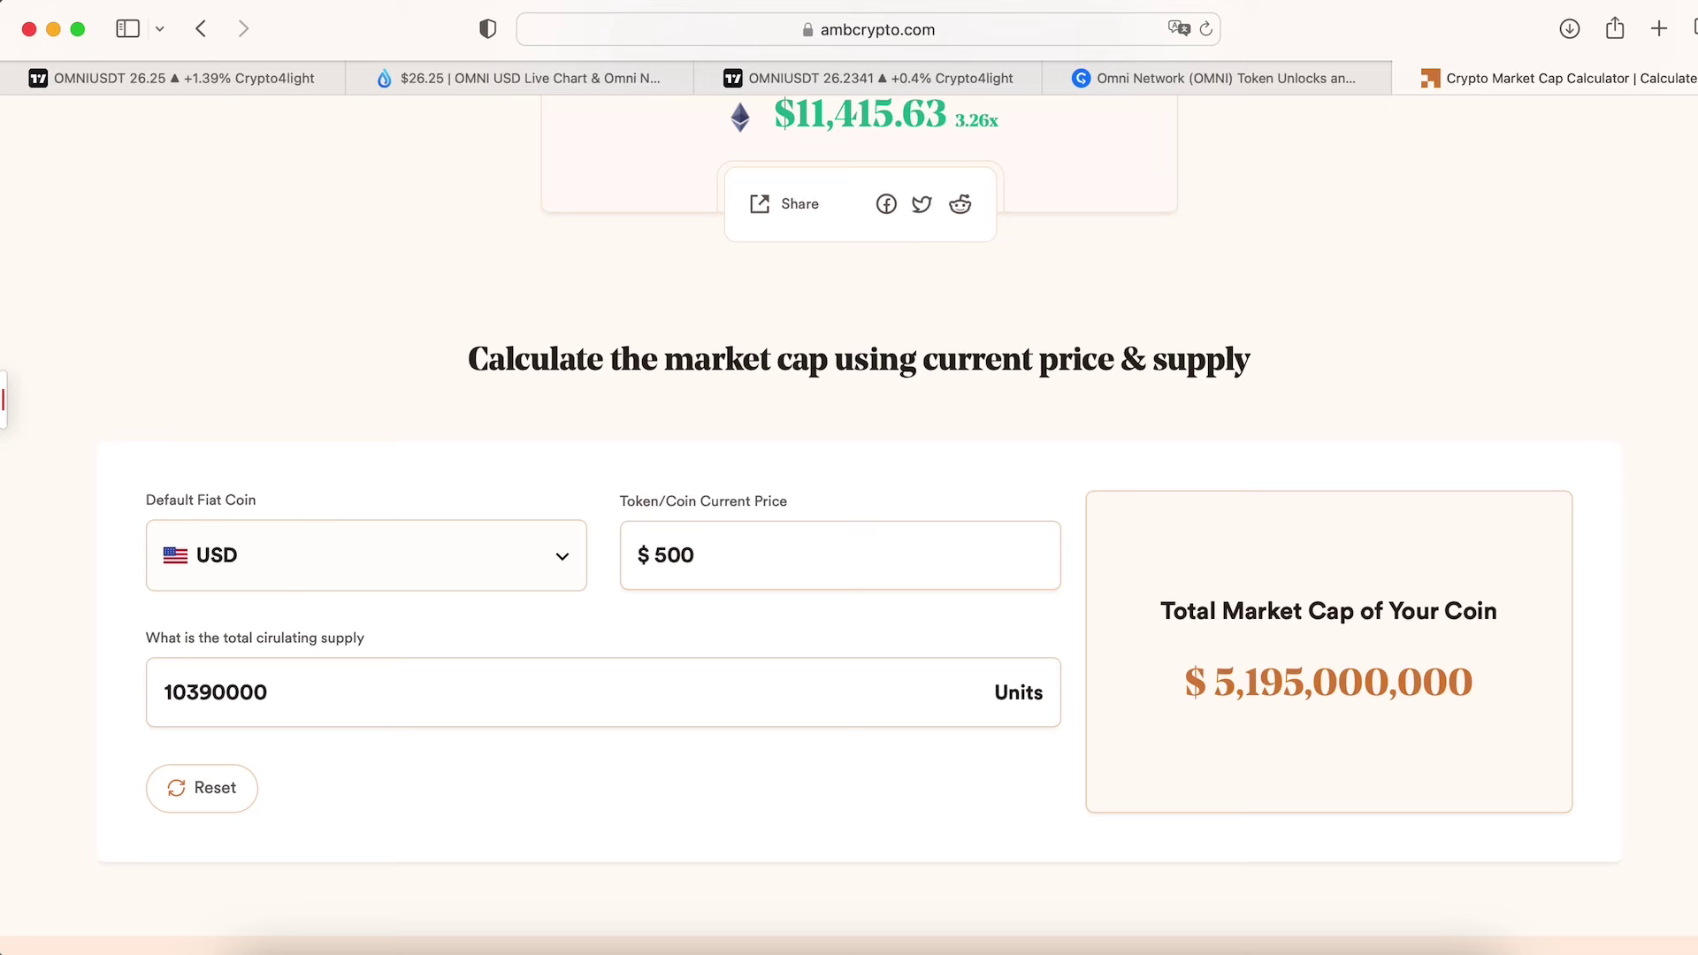
click(167, 90)
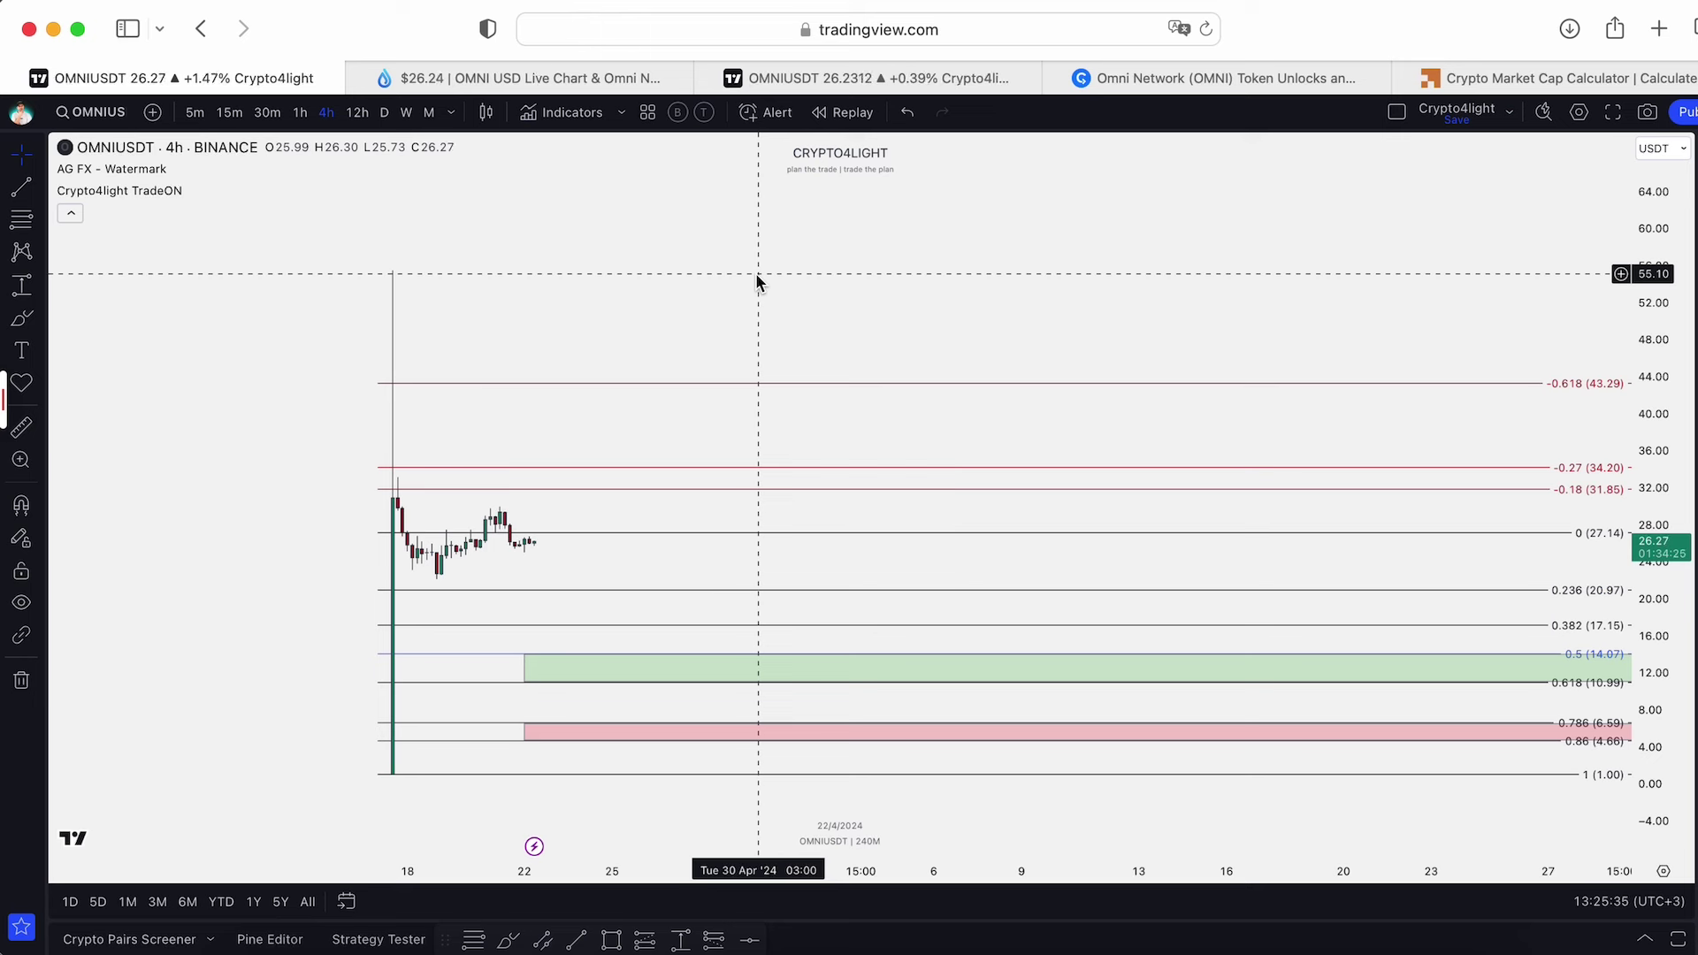
drag(758, 296, 1001, 322)
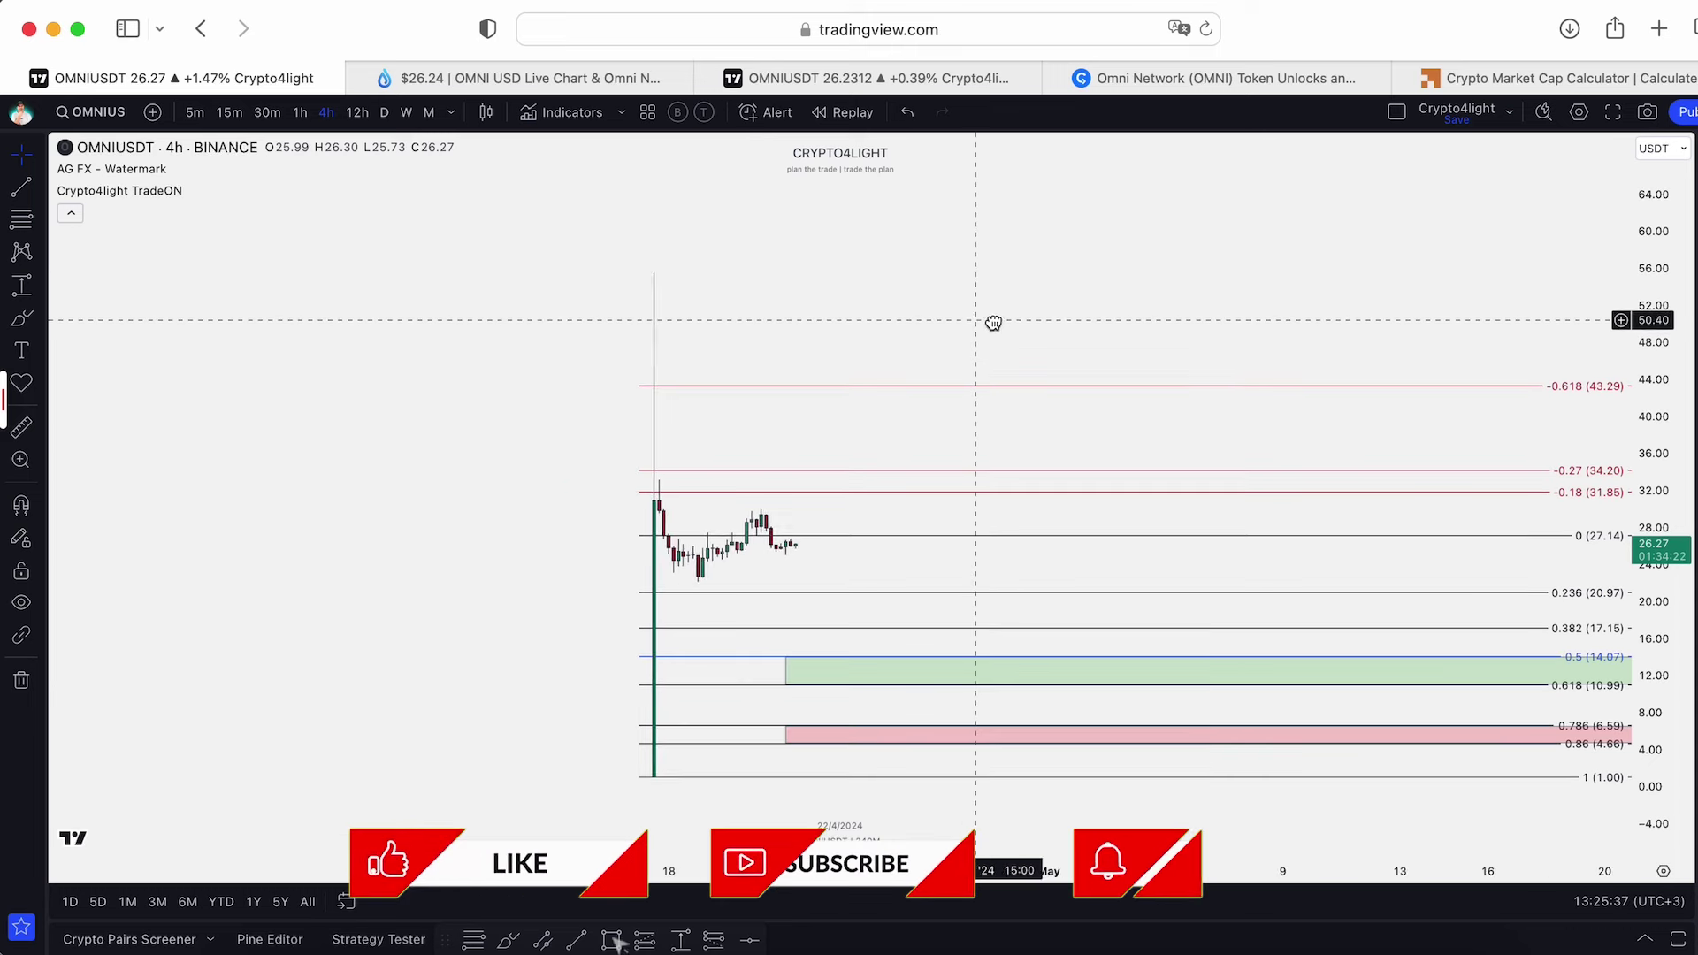